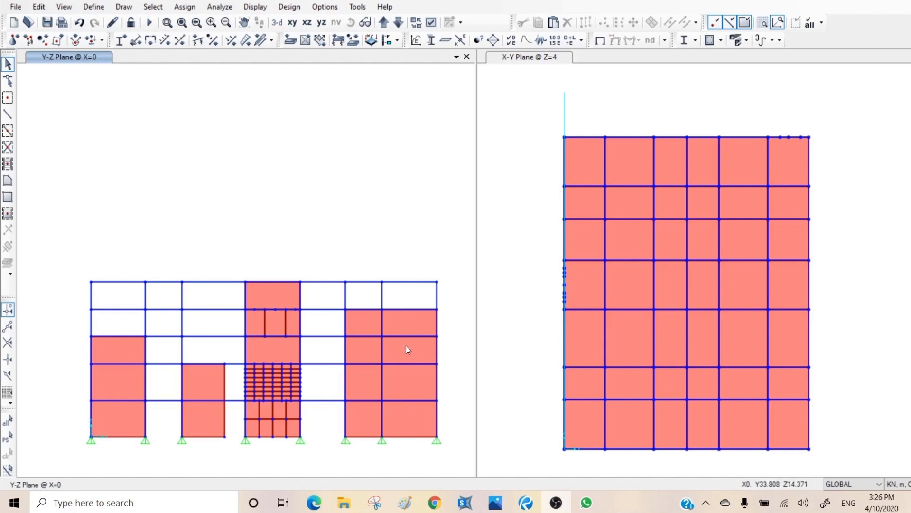
# Merge the four panels in the two lowest storeys of the far-right wall and its third-storey outer panel into one area
pyautogui.click(413, 375)
pyautogui.click(361, 378)
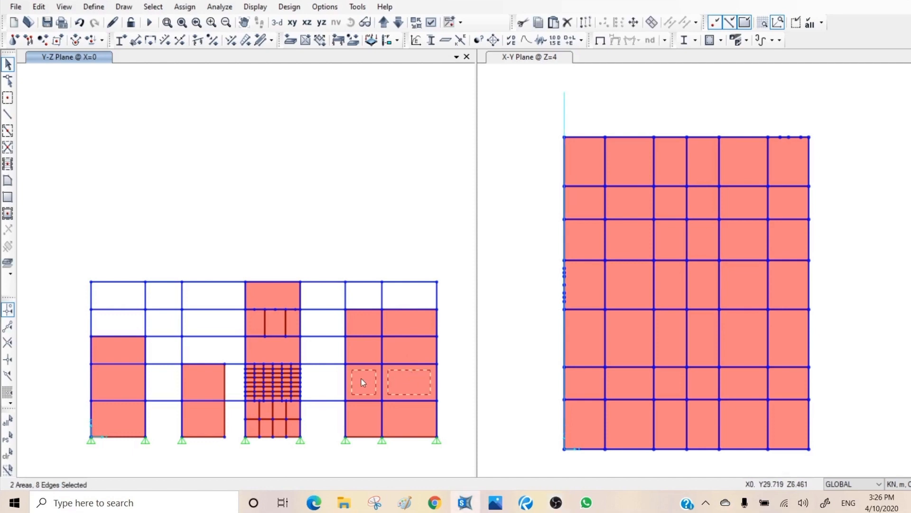
pyautogui.click(362, 420)
pyautogui.click(414, 420)
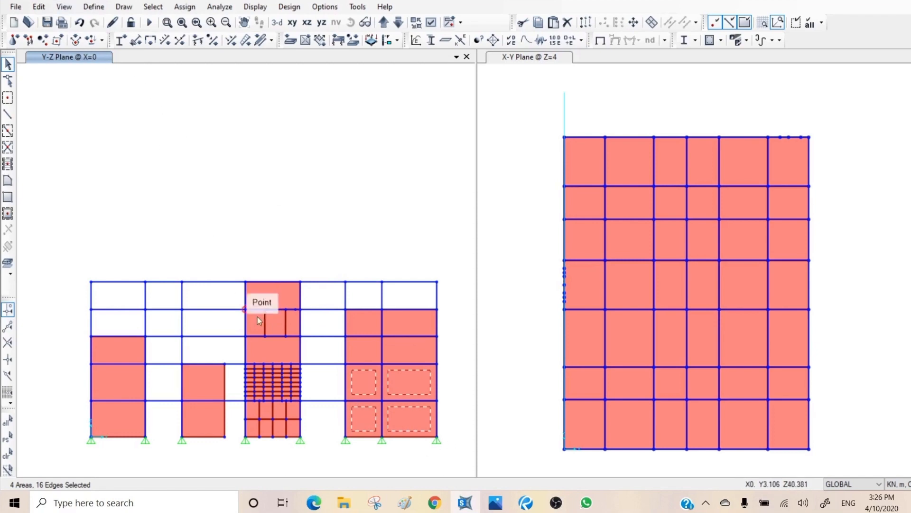
pyautogui.click(404, 349)
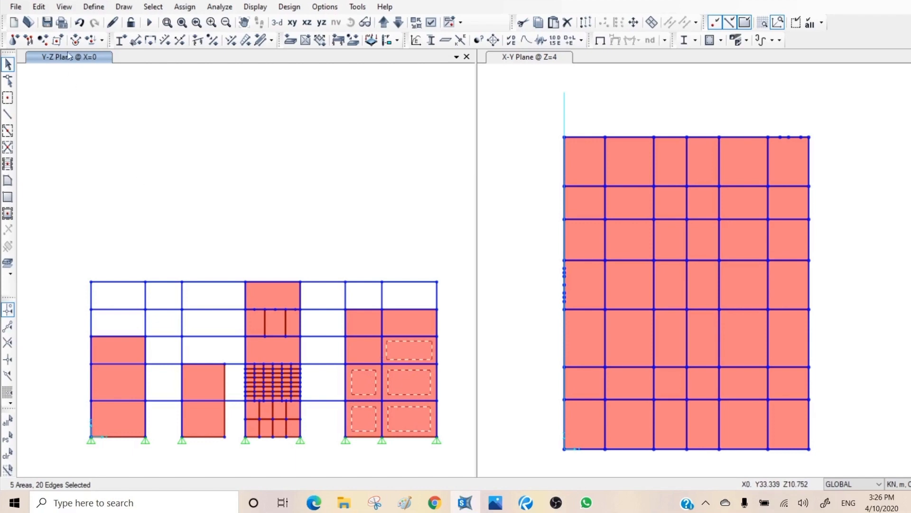
pyautogui.click(37, 6)
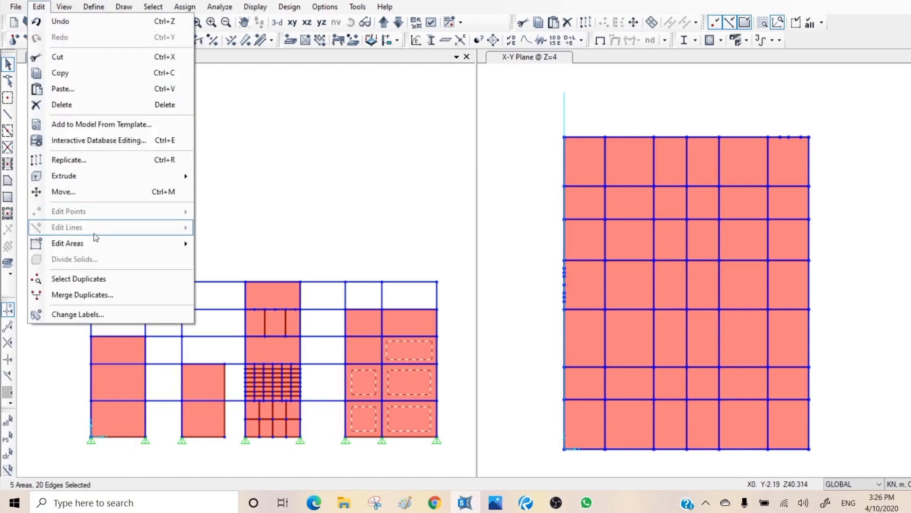
pyautogui.moveTo(92, 245)
pyautogui.click(259, 257)
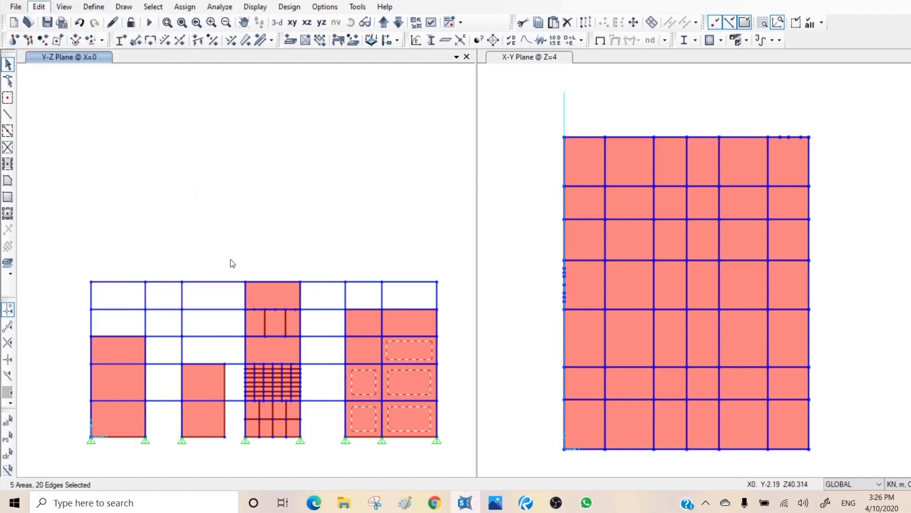
# Divide the merged wall area by cookie cut along the beam beneath its third-storey part, extending the selected frame line to the area edges
pyautogui.click(408, 349)
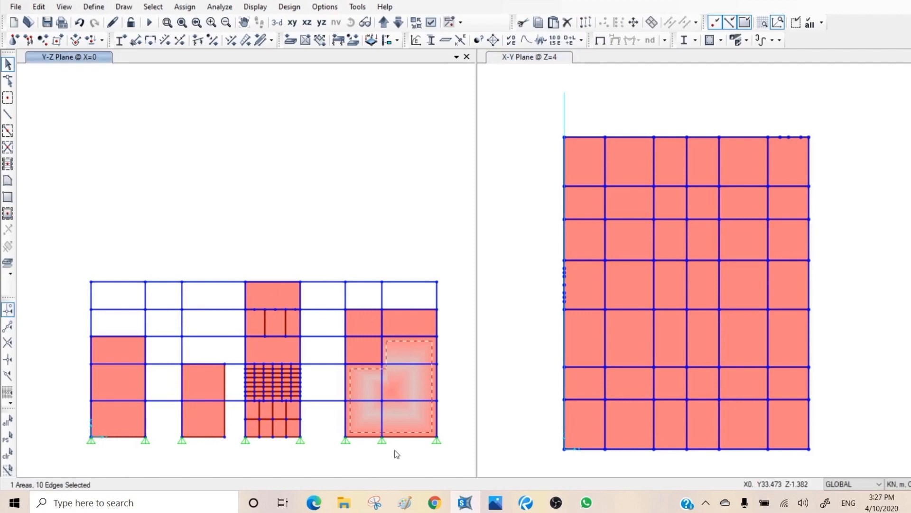
pyautogui.click(408, 365)
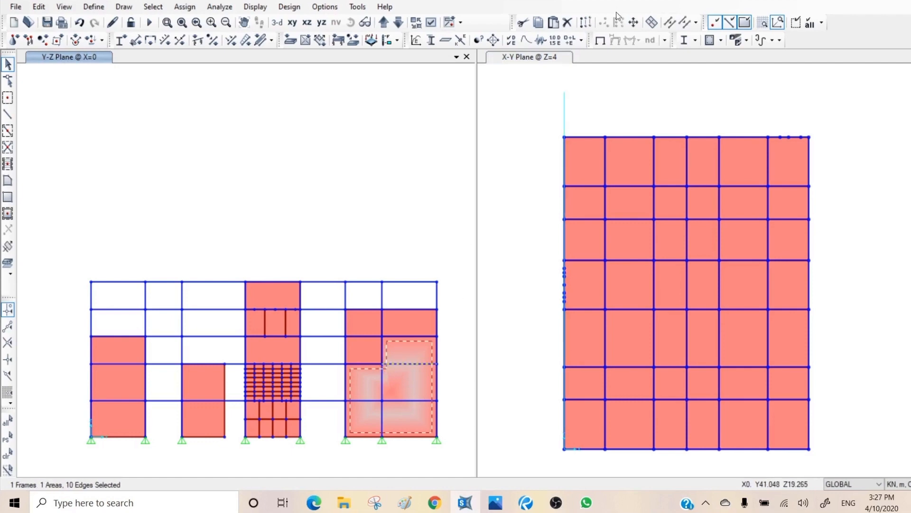
pyautogui.click(652, 22)
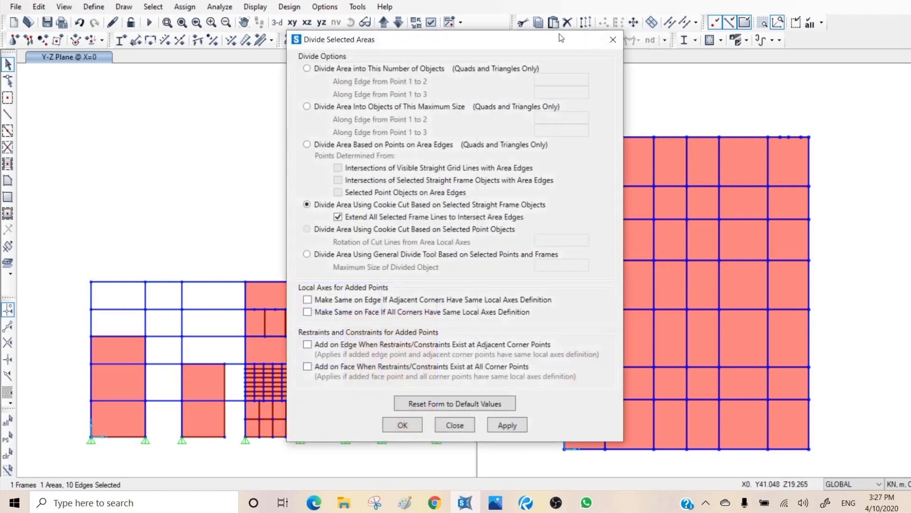
pyautogui.moveTo(559, 34); pyautogui.dragTo(743, 49)
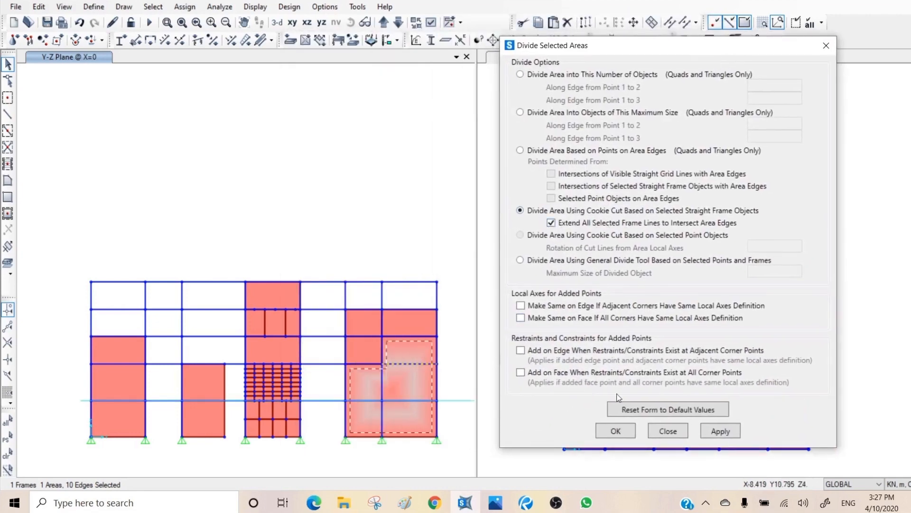
pyautogui.click(724, 430)
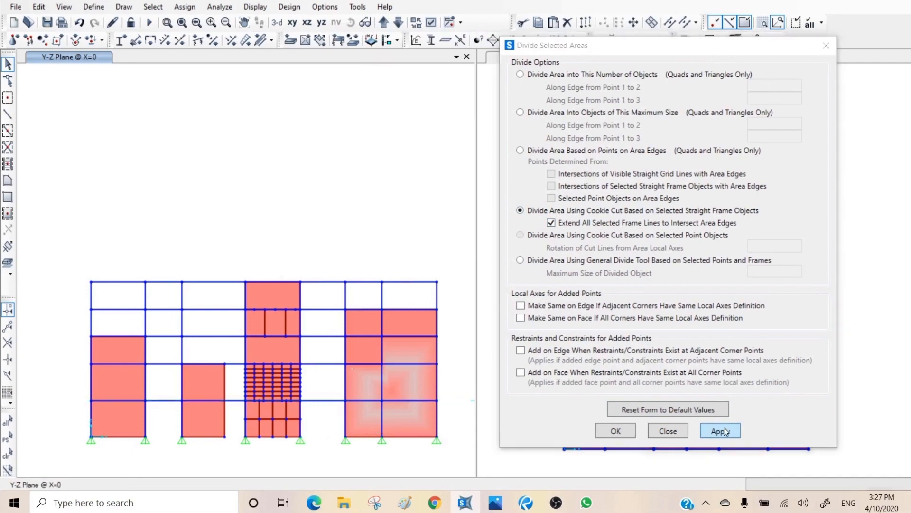
pyautogui.click(404, 348)
pyautogui.click(403, 371)
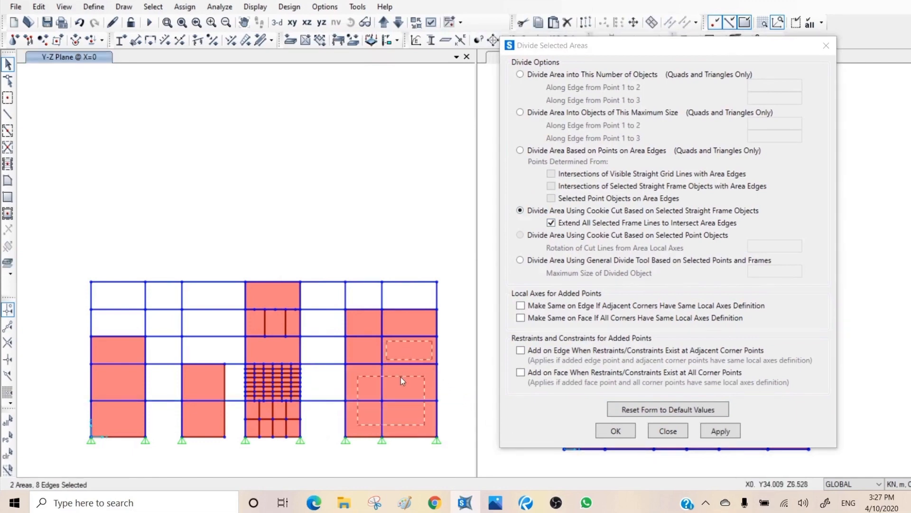
pyautogui.click(402, 378)
pyautogui.click(411, 356)
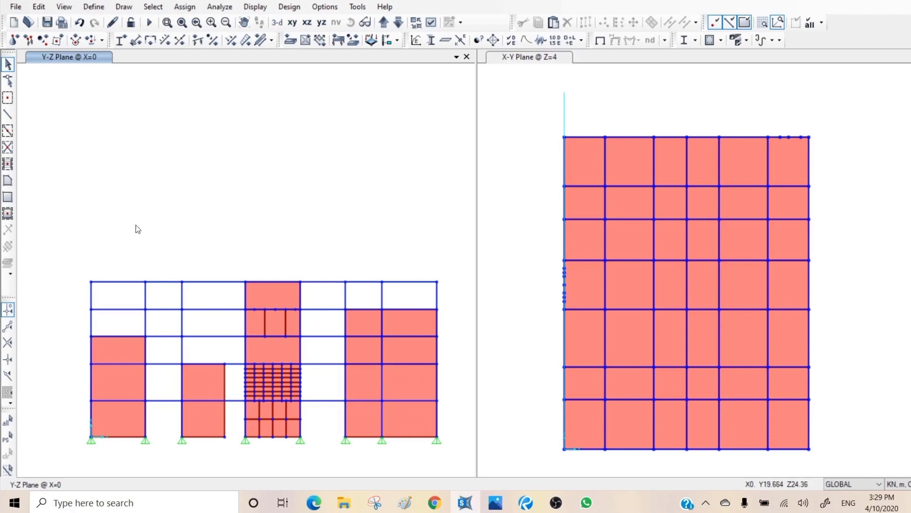
# Extrude the roof joint of the third column line into FSEC1 frames with dx 0, dy 0, dz 4 and number 2
pyautogui.click(183, 282)
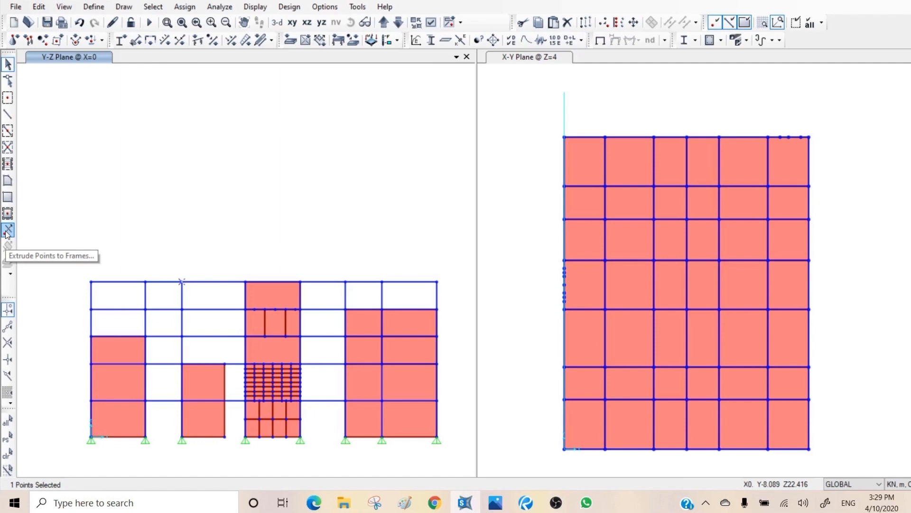
pyautogui.click(42, 9)
pyautogui.moveTo(110, 178)
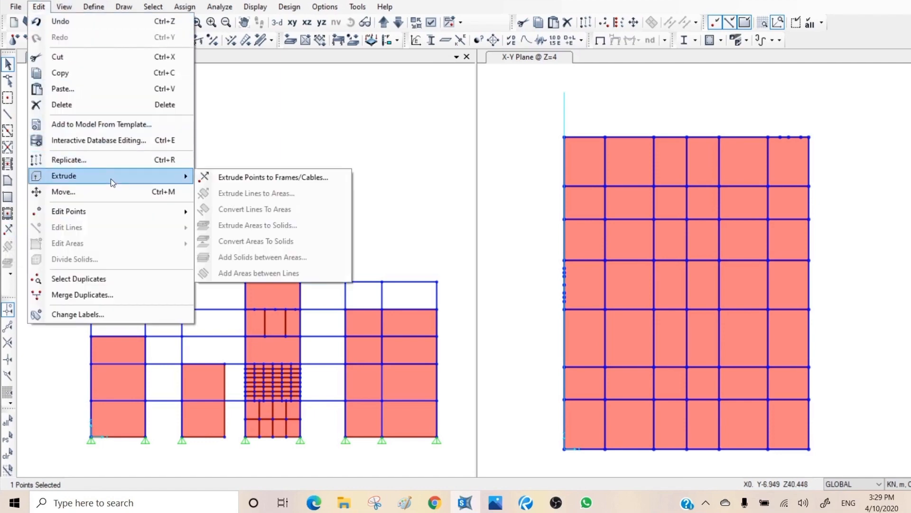
pyautogui.click(260, 178)
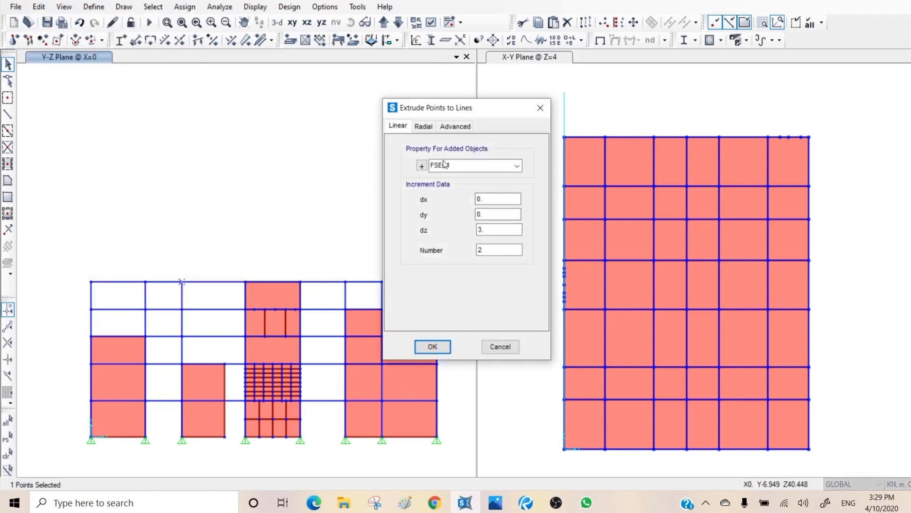
pyautogui.moveTo(504, 103); pyautogui.dragTo(724, 85)
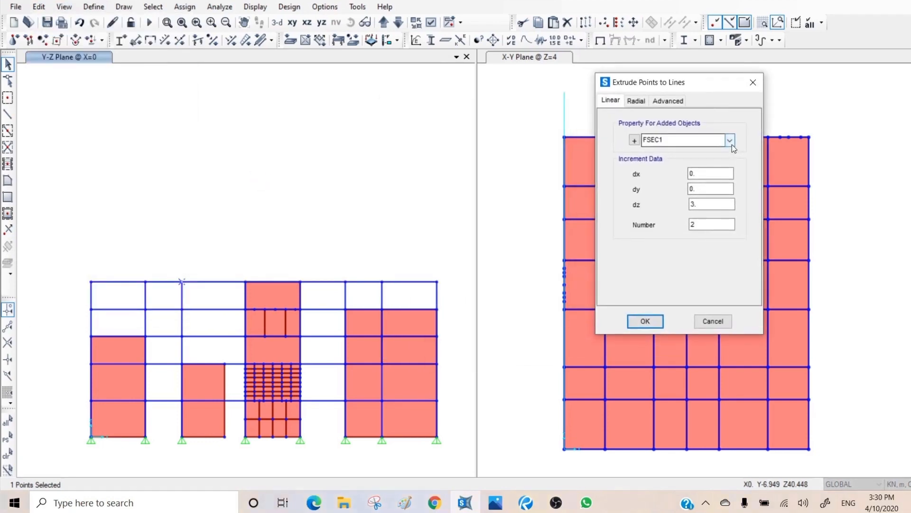
pyautogui.click(730, 142)
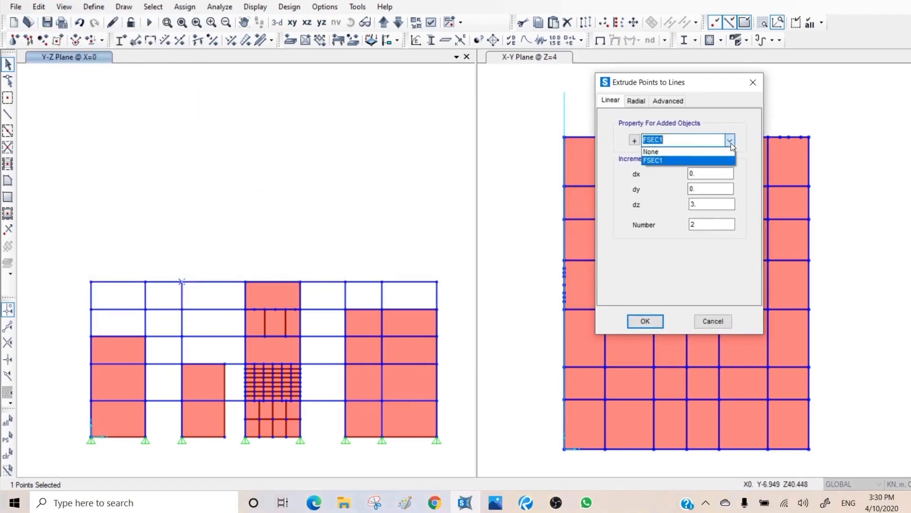
pyautogui.click(665, 161)
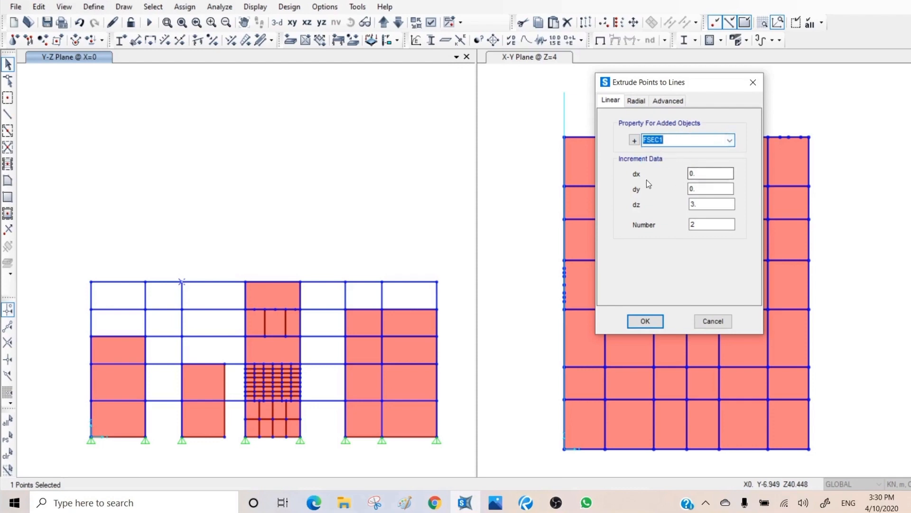
pyautogui.doubleClick(717, 204)
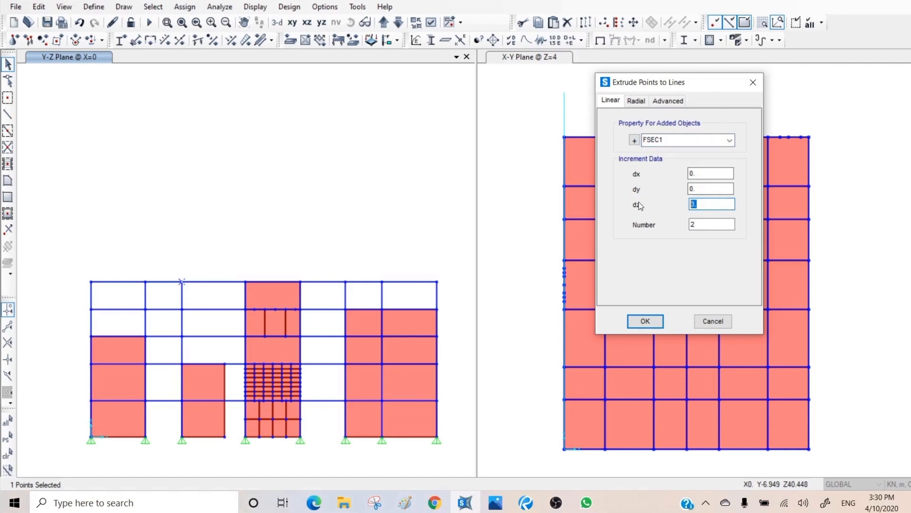
pyautogui.write('4')
pyautogui.click(637, 320)
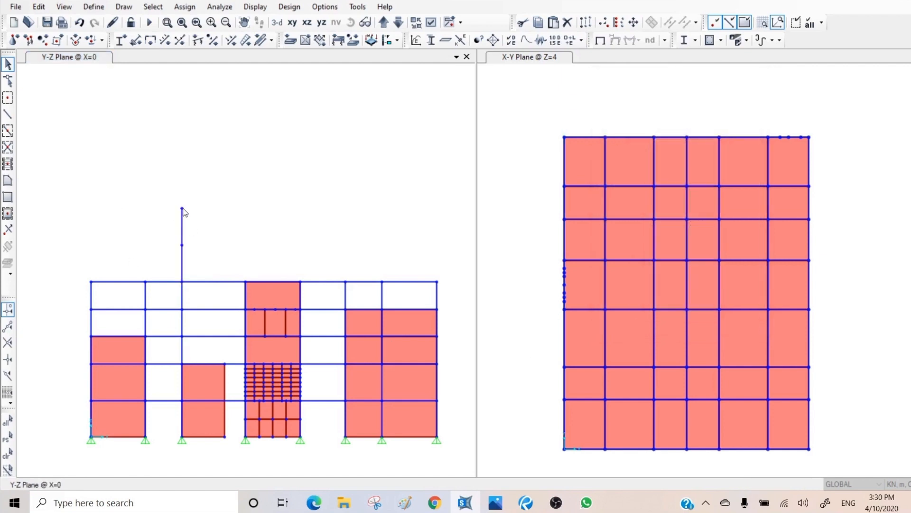
# Extrude the top joint of the raised column into one inclined FSEC1 frame with dy 2 and dz 4
pyautogui.click(181, 209)
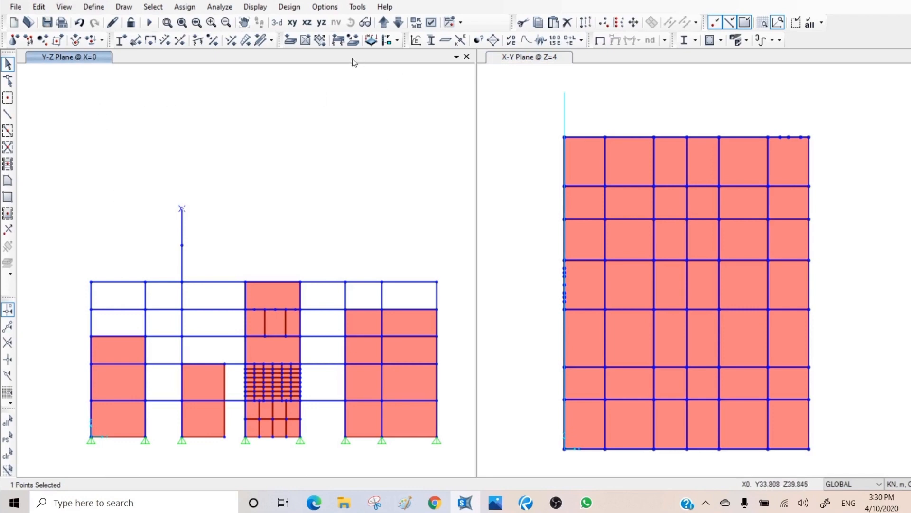
pyautogui.click(8, 229)
pyautogui.moveTo(469, 107); pyautogui.dragTo(611, 69)
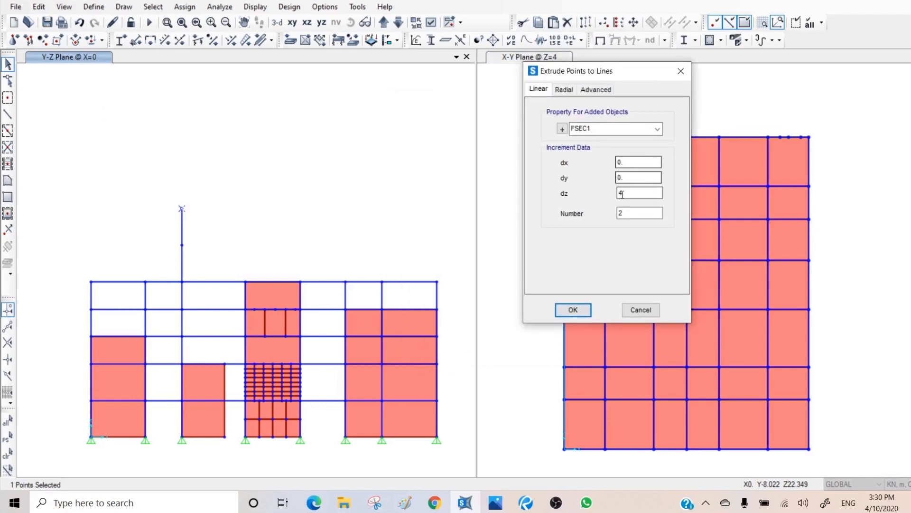
pyautogui.moveTo(627, 179); pyautogui.dragTo(610, 178)
pyautogui.write('2')
pyautogui.moveTo(633, 212); pyautogui.dragTo(610, 213)
pyautogui.write('1')
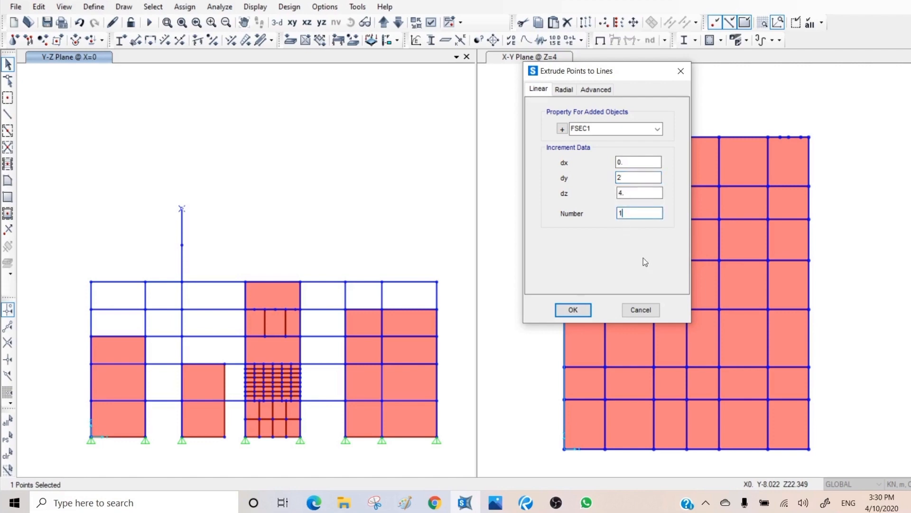
pyautogui.click(574, 310)
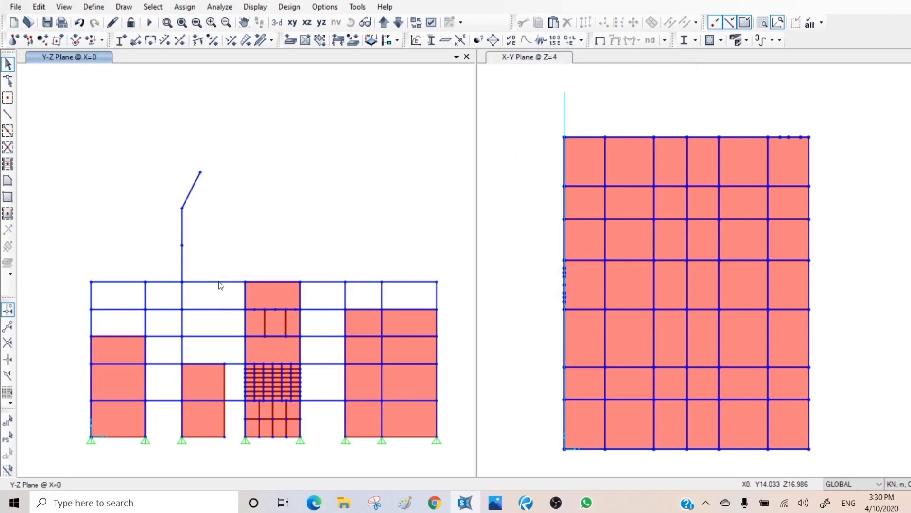
# Extrude the roof beam just right of the central wall into one ASEC1 area with dy 0 and dz 3, keeping the source beam
pyautogui.click(322, 283)
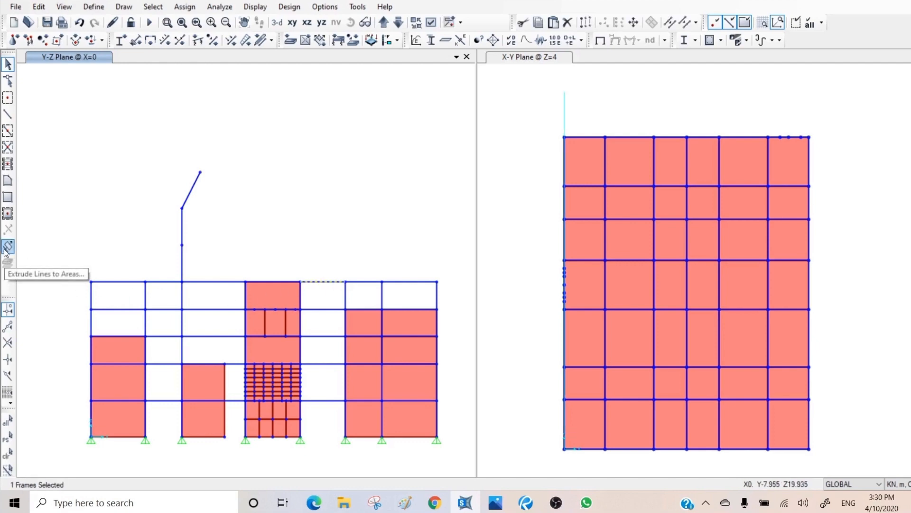
pyautogui.click(40, 8)
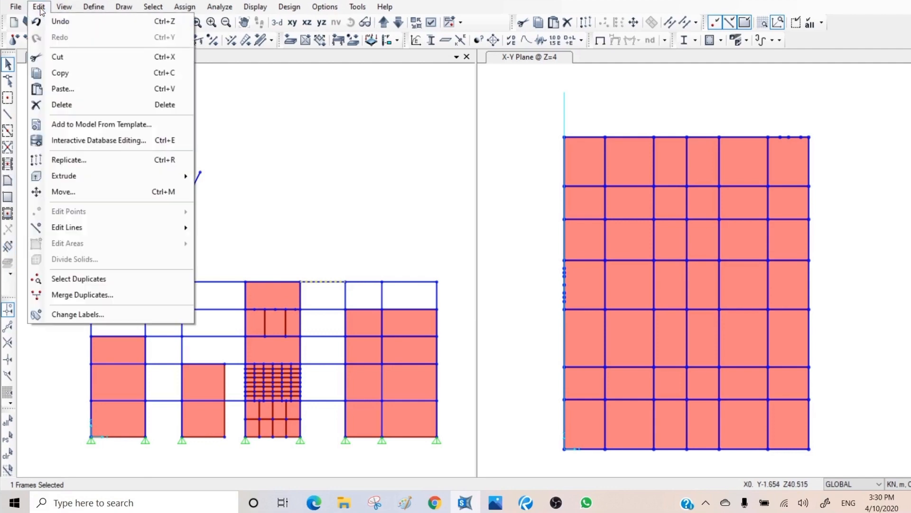
pyautogui.moveTo(101, 175)
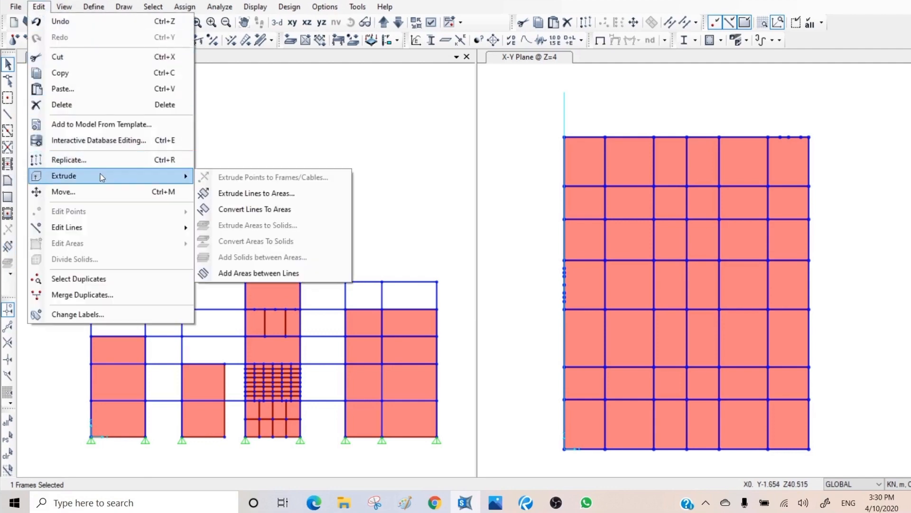
pyautogui.click(280, 195)
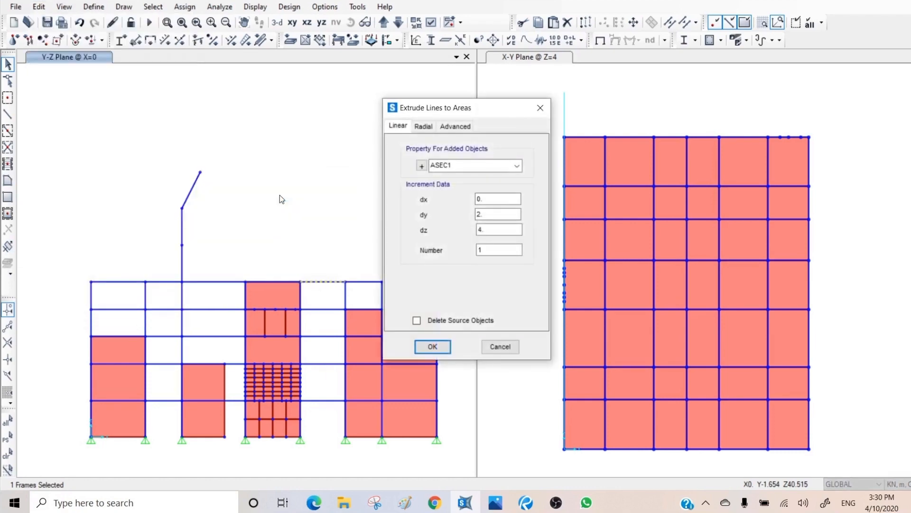
pyautogui.click(469, 168)
pyautogui.click(515, 167)
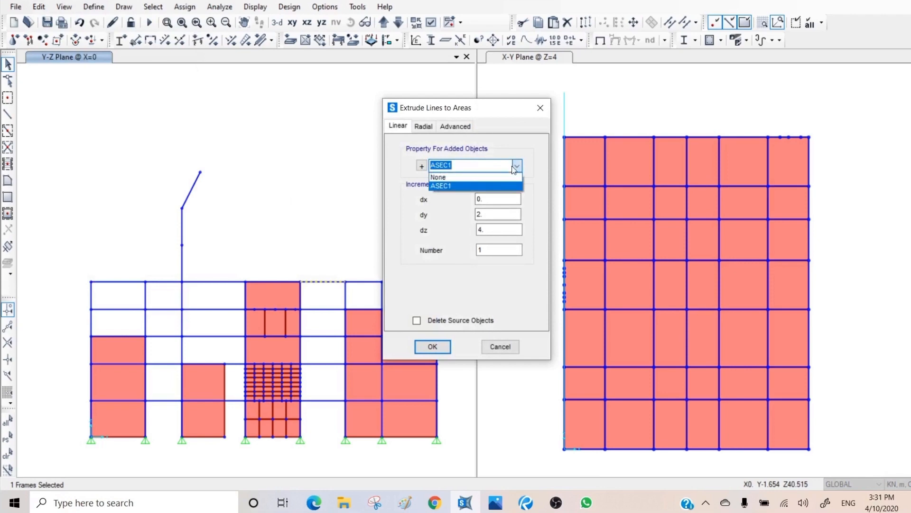
pyautogui.click(515, 167)
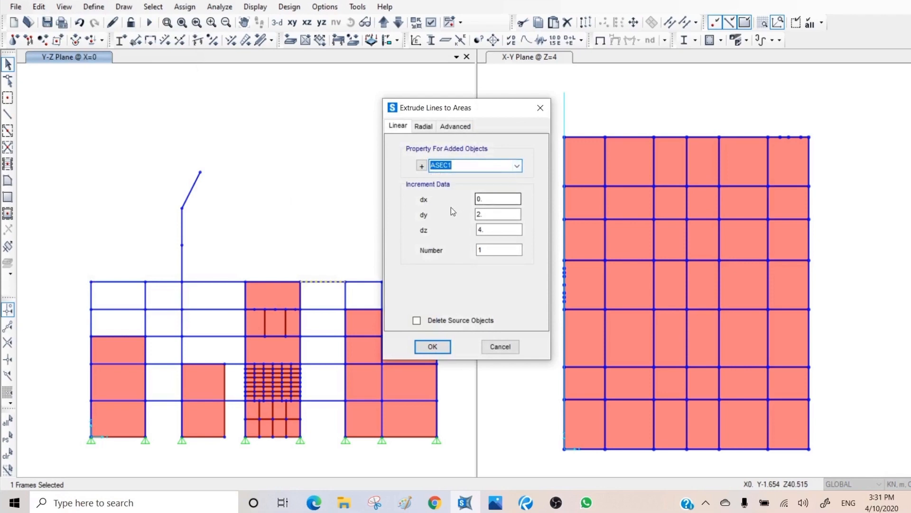
pyautogui.click(489, 214)
pyautogui.write('0')
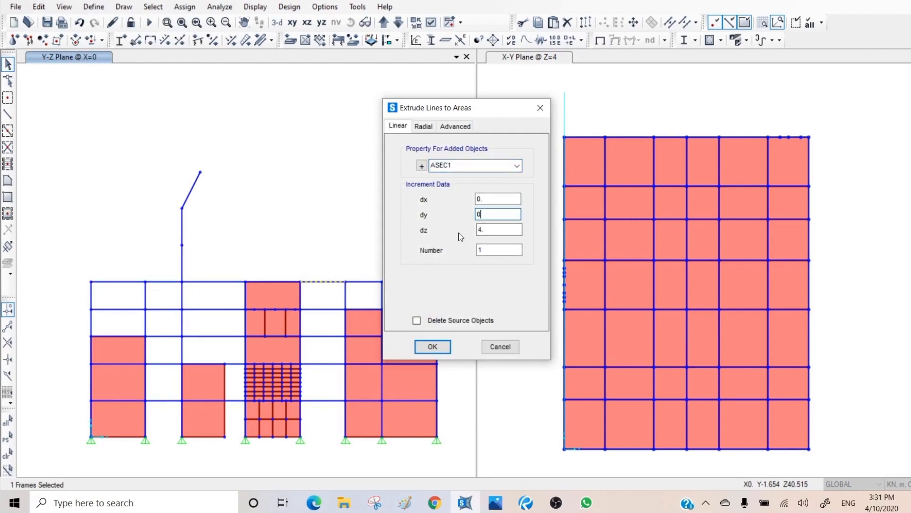
pyautogui.click(491, 232)
pyautogui.write('3')
pyautogui.moveTo(471, 110); pyautogui.dragTo(620, 103)
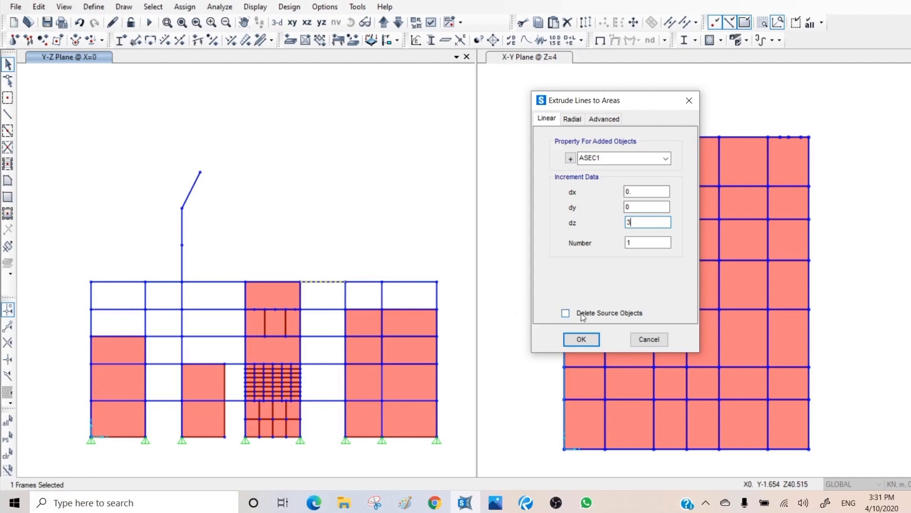
pyautogui.click(581, 339)
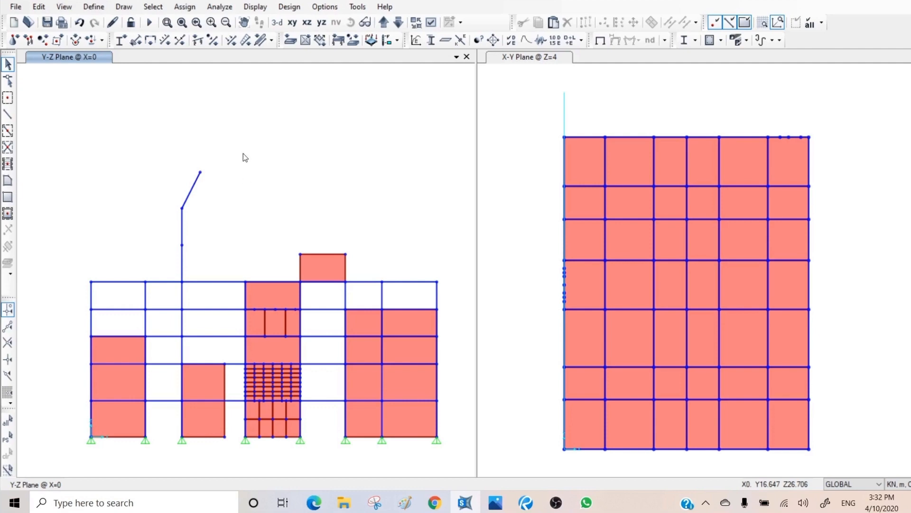
pyautogui.click(94, 7)
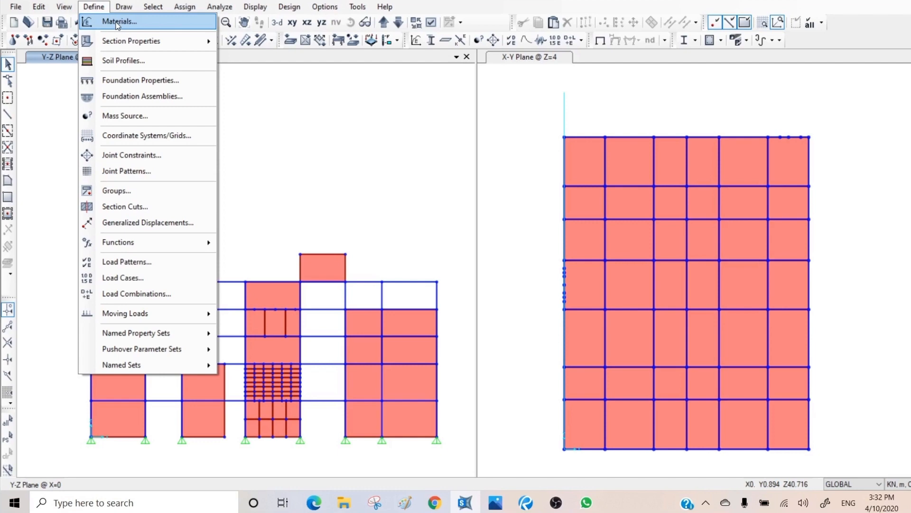
pyautogui.click(251, 111)
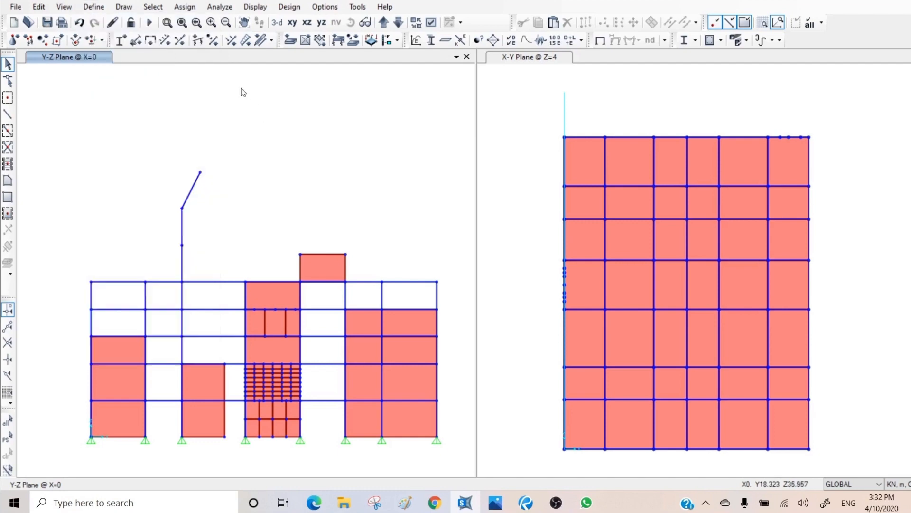
# Open the material definitions and start a new material with region User and type Steel
pyautogui.click(419, 41)
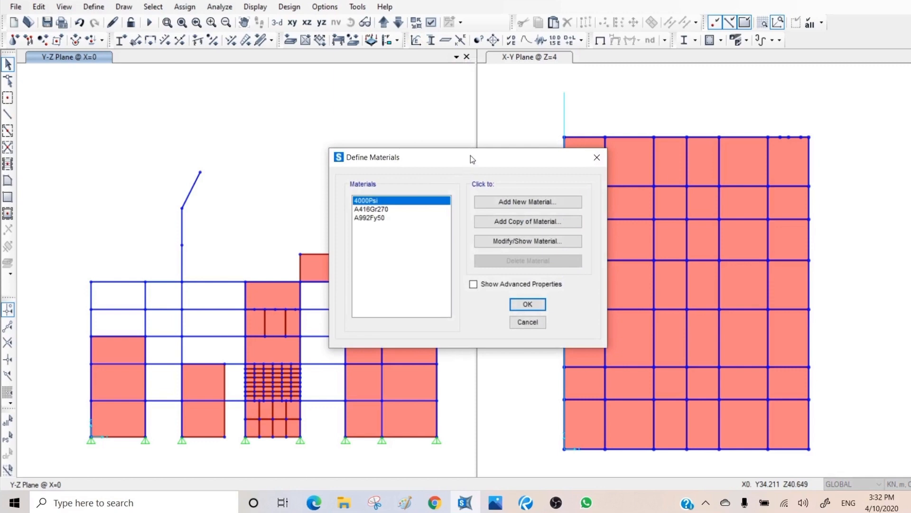
pyautogui.moveTo(471, 155); pyautogui.dragTo(678, 18)
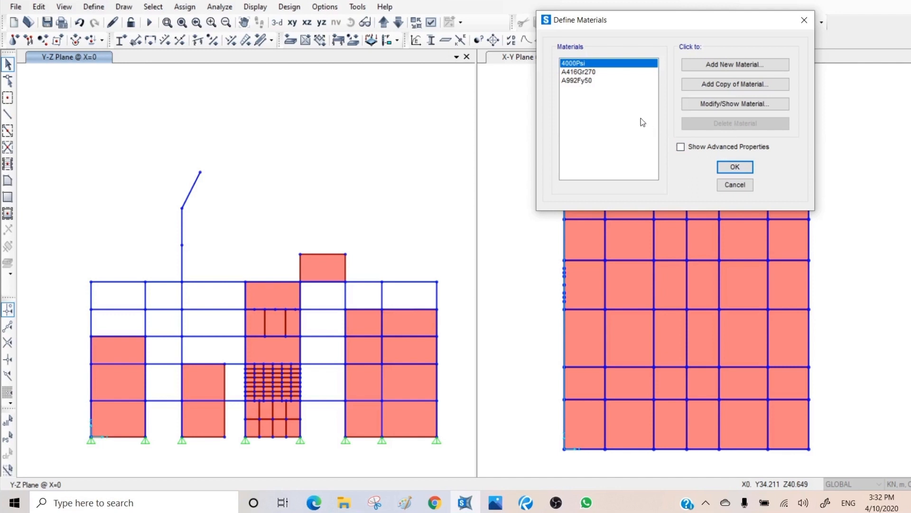
pyautogui.click(728, 67)
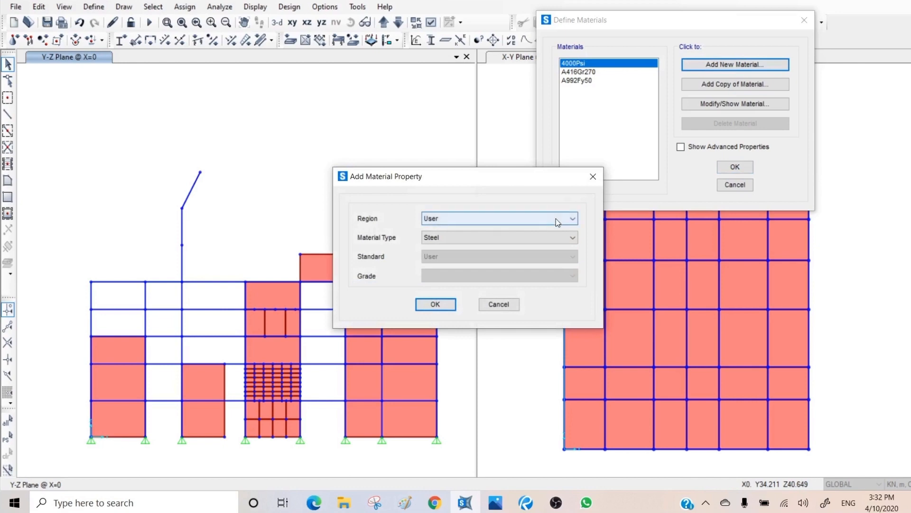
pyautogui.click(557, 219)
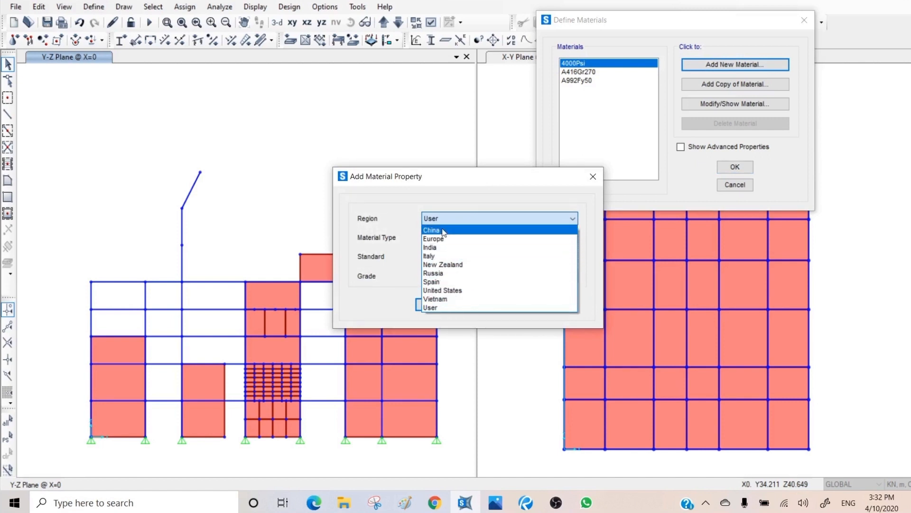
pyautogui.click(467, 308)
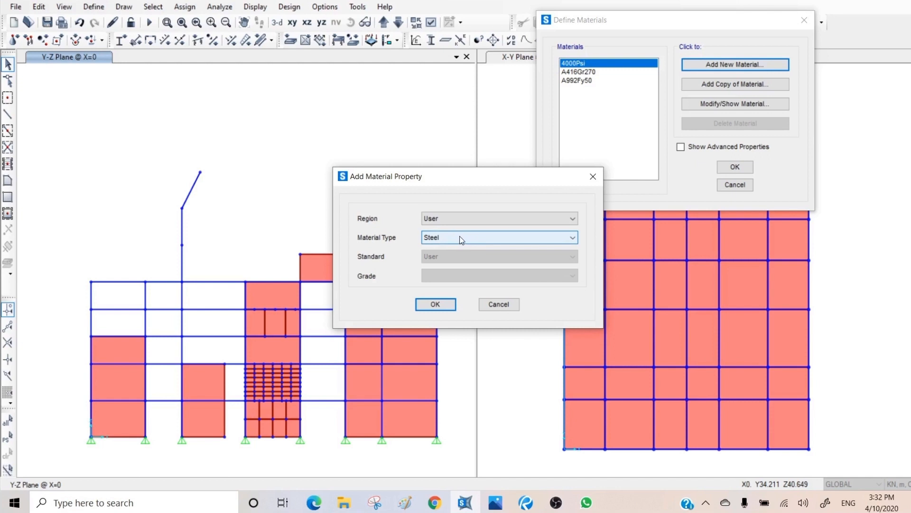
pyautogui.click(573, 238)
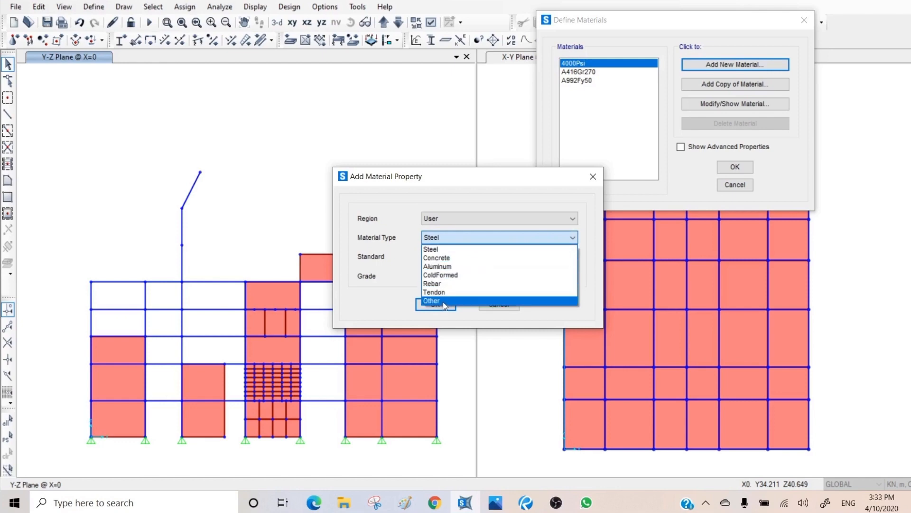
pyautogui.click(451, 241)
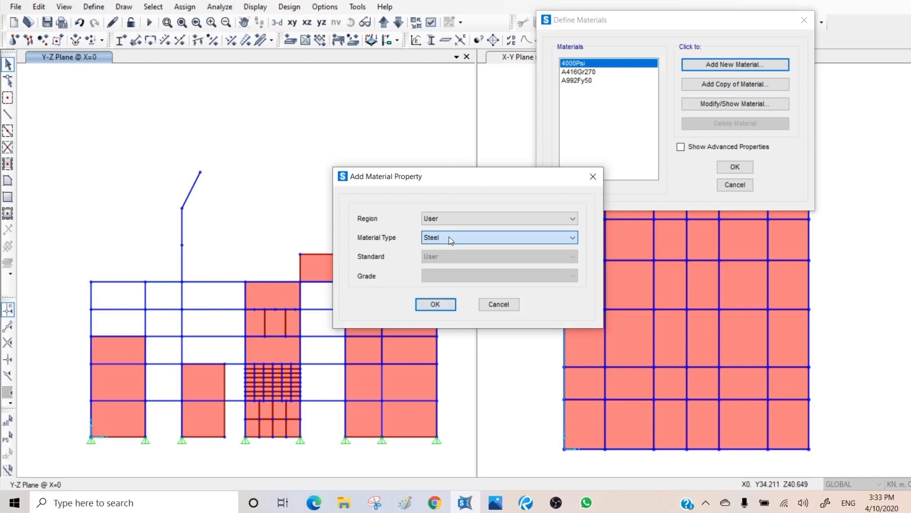
pyautogui.click(435, 304)
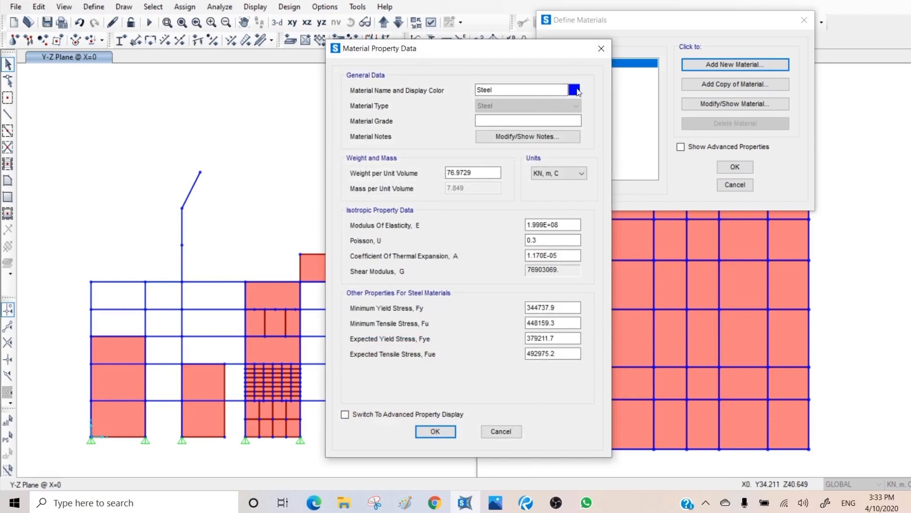
# Name the new steel material Steel-G300
pyautogui.click(509, 90)
pyautogui.moveTo(522, 87); pyautogui.dragTo(471, 90)
pyautogui.click(506, 89)
pyautogui.write('-G300')
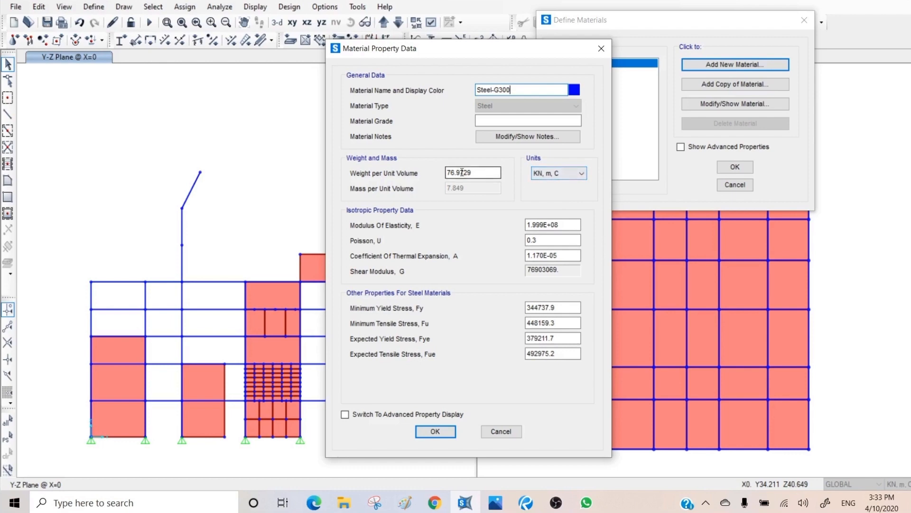
# Switch the steel's property units to N, mm, C and set its modulus of elasticity to 2.05e5
pyautogui.click(583, 174)
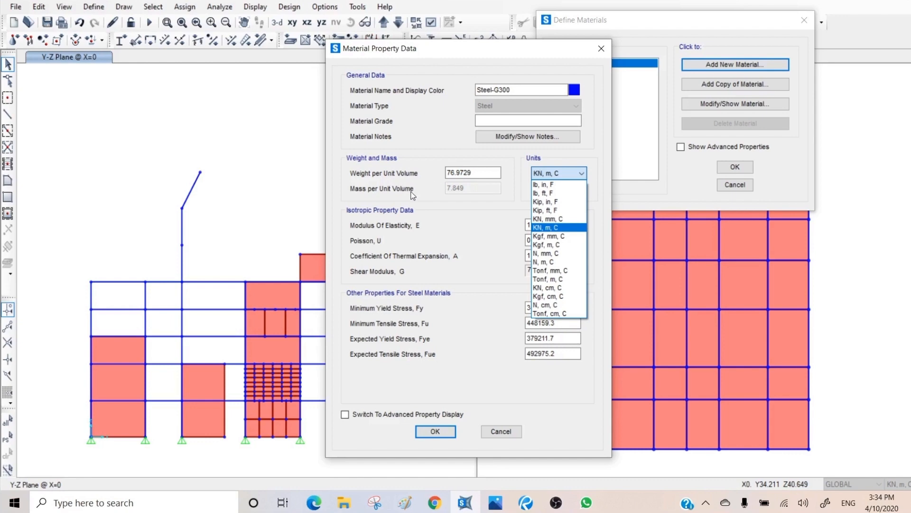
pyautogui.click(556, 280)
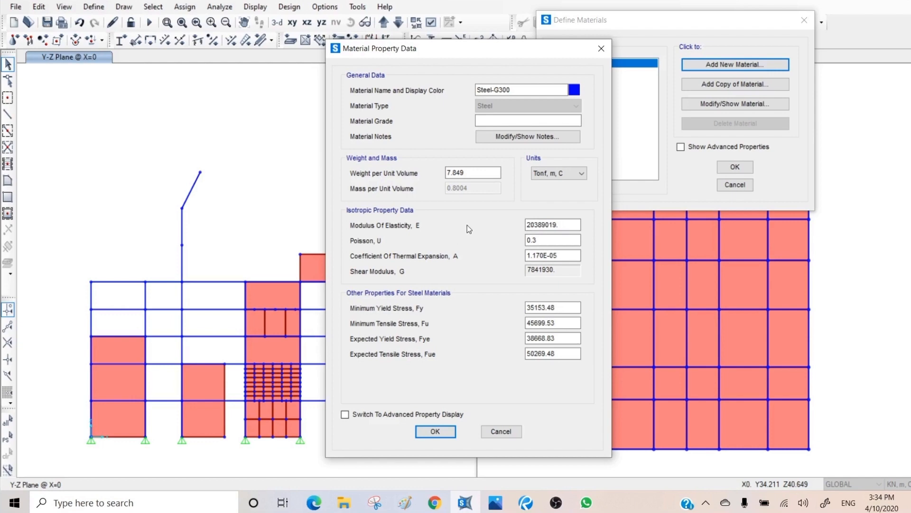
pyautogui.click(582, 174)
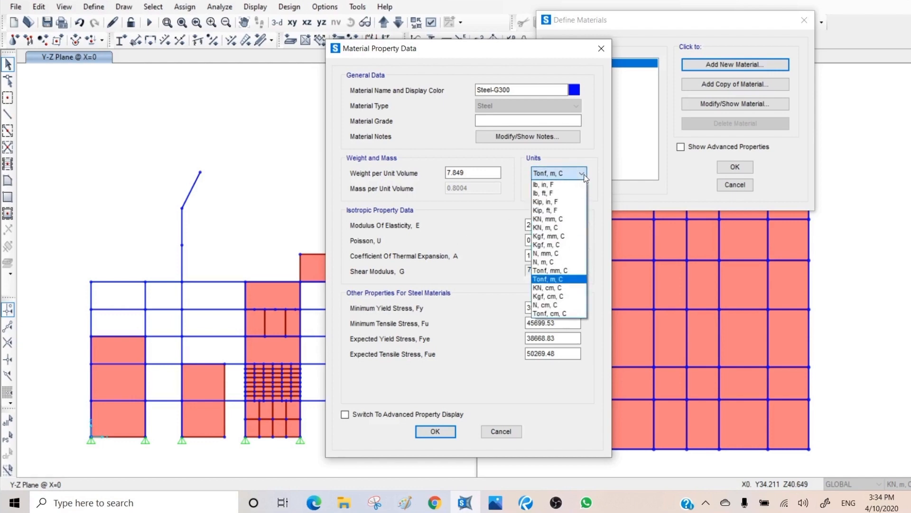
pyautogui.click(555, 253)
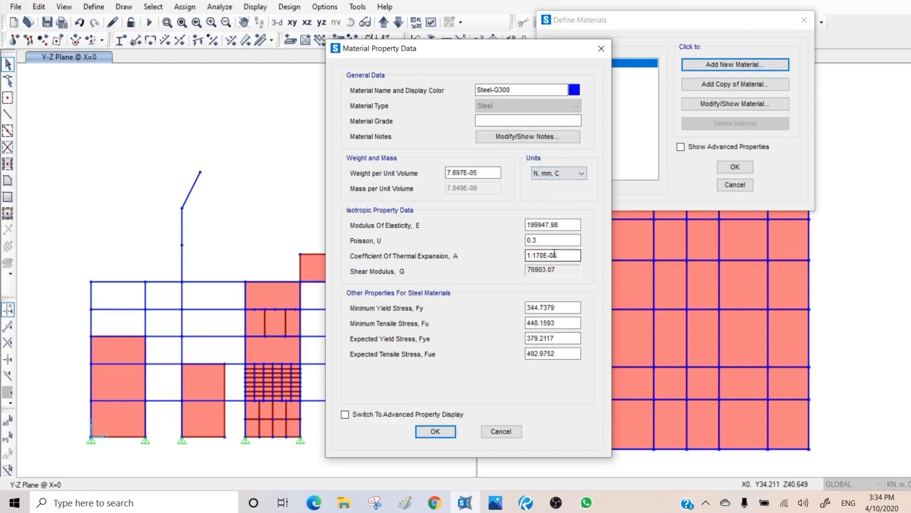
pyautogui.doubleClick(571, 224)
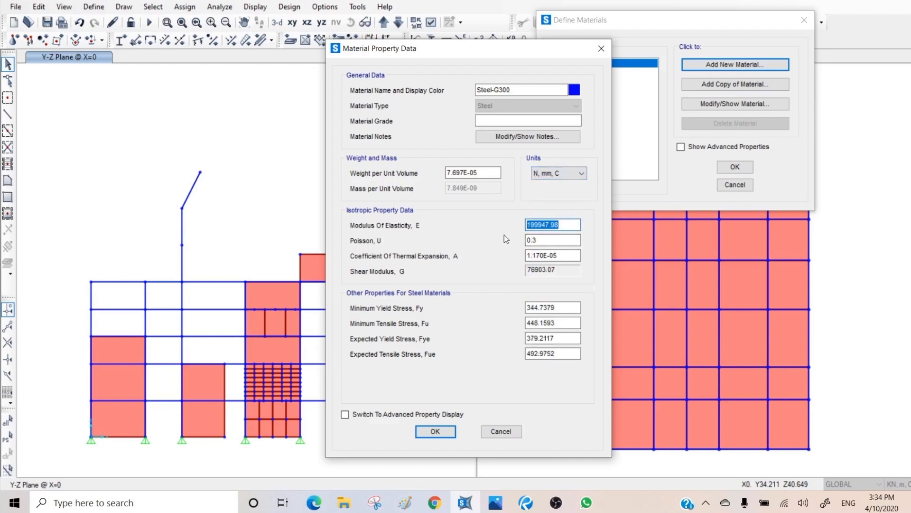
pyautogui.write('2.05e5')
# Set the steel's minimum and expected yield stresses to 300 and its minimum and expected tensile stresses to 430
pyautogui.moveTo(564, 306); pyautogui.dragTo(475, 311)
pyautogui.write('300')
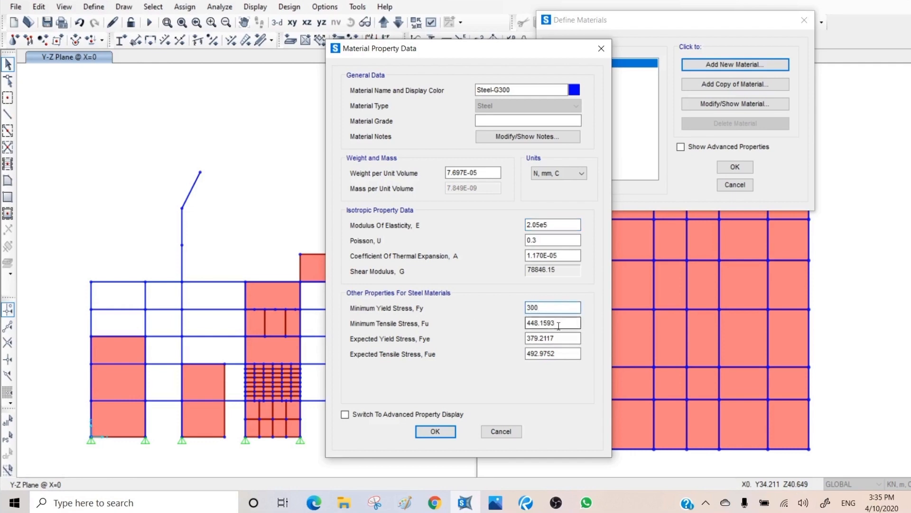
pyautogui.moveTo(561, 323); pyautogui.dragTo(522, 323)
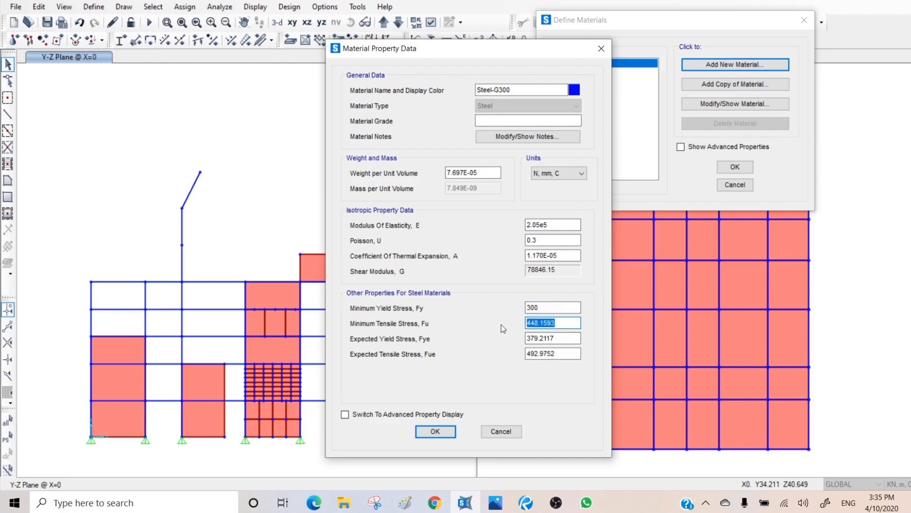
pyautogui.write('430')
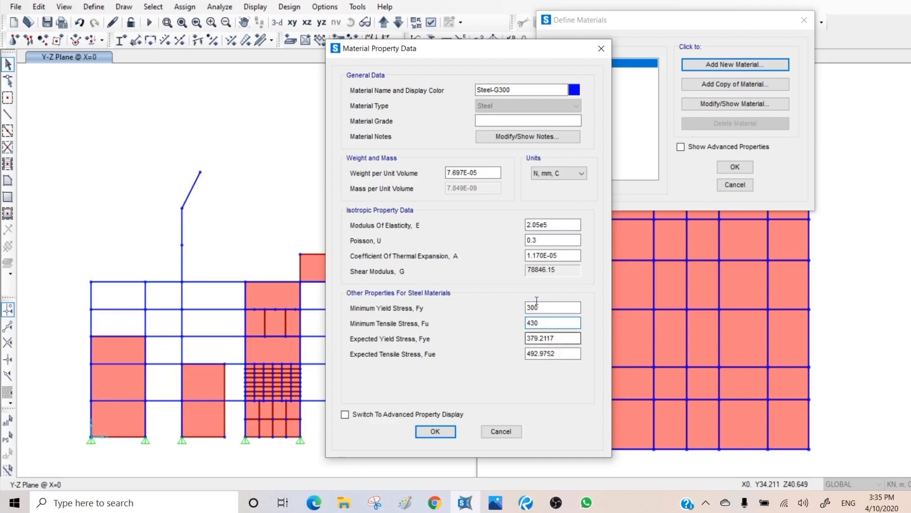
pyautogui.click(559, 339)
pyautogui.moveTo(566, 338); pyautogui.dragTo(507, 339)
pyautogui.write('300')
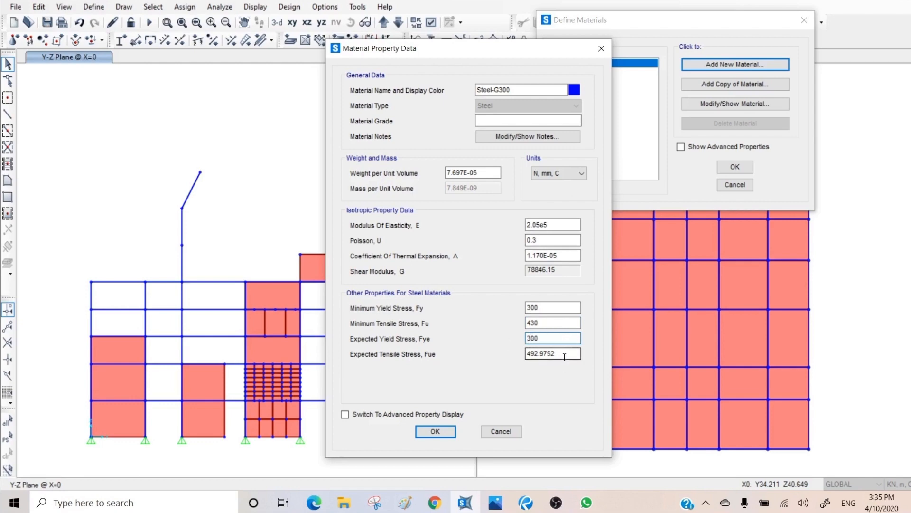
pyautogui.moveTo(565, 357); pyautogui.dragTo(511, 359)
pyautogui.write('430')
# Check the steel properties in KN, mm, C, return the units to N, mm, C and accept the material
pyautogui.click(581, 174)
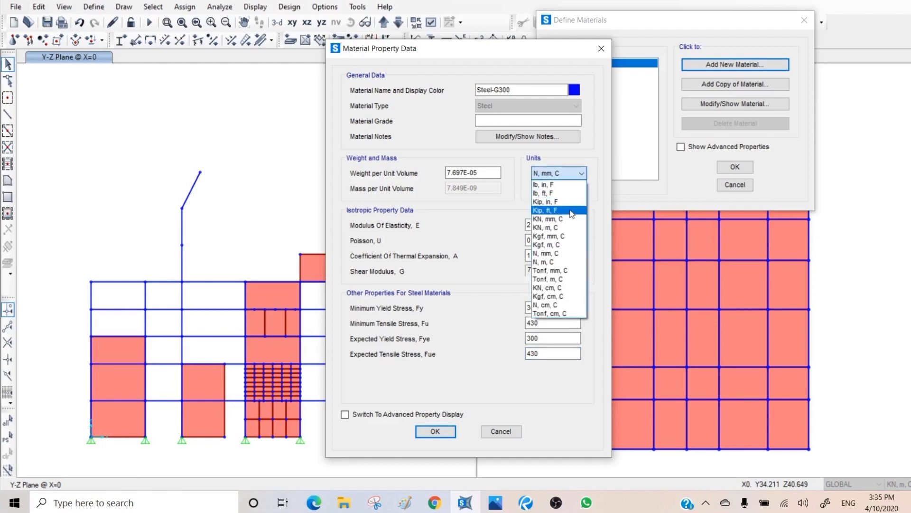
pyautogui.click(572, 222)
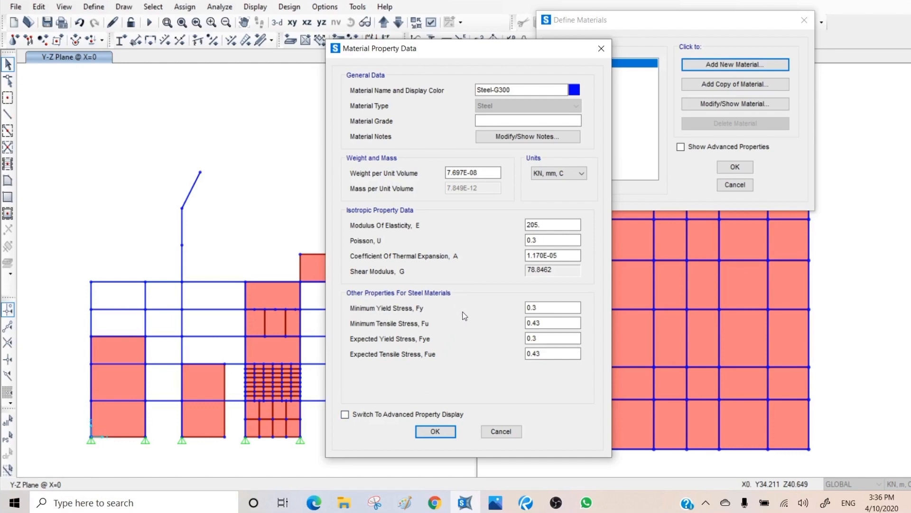
pyautogui.click(575, 173)
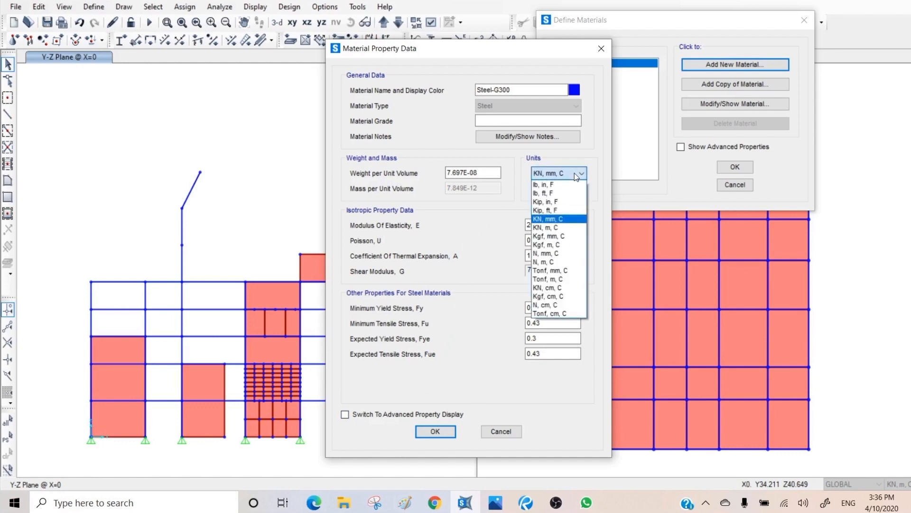
pyautogui.click(565, 253)
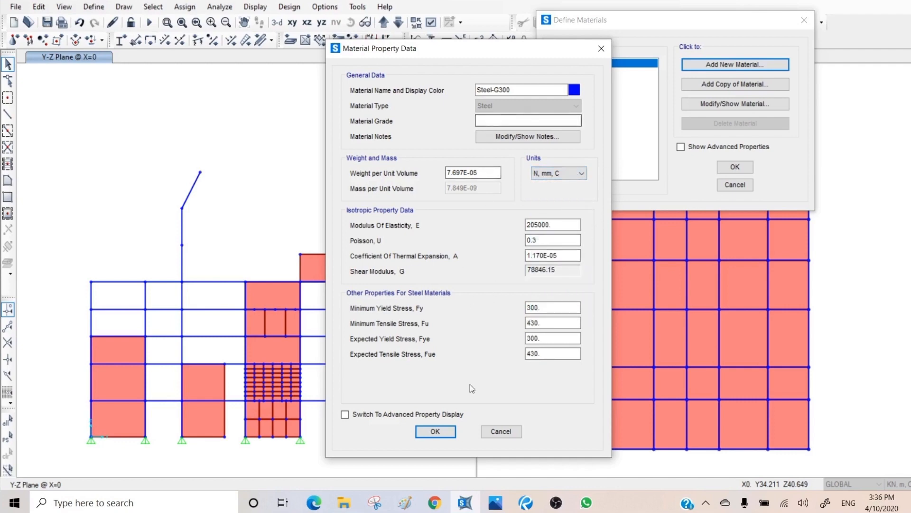
pyautogui.click(434, 432)
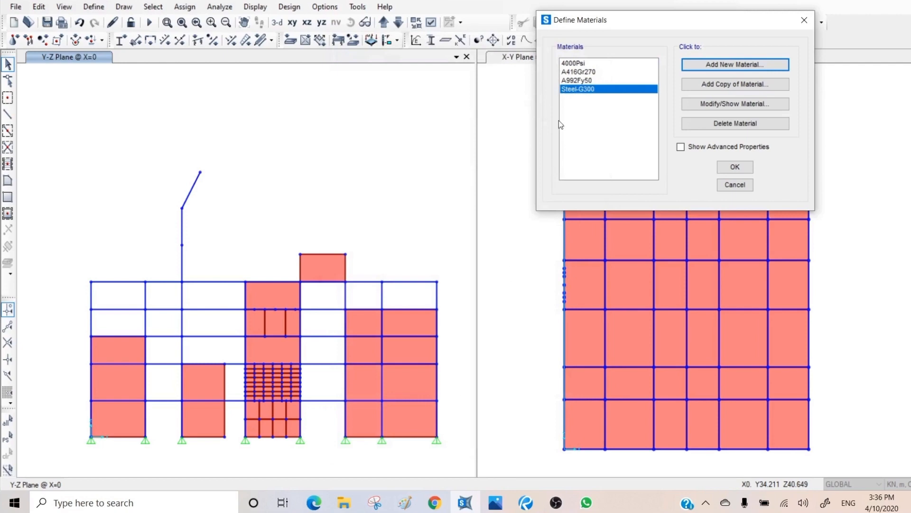
# Start another new material with region User and type Rebar
pyautogui.click(718, 64)
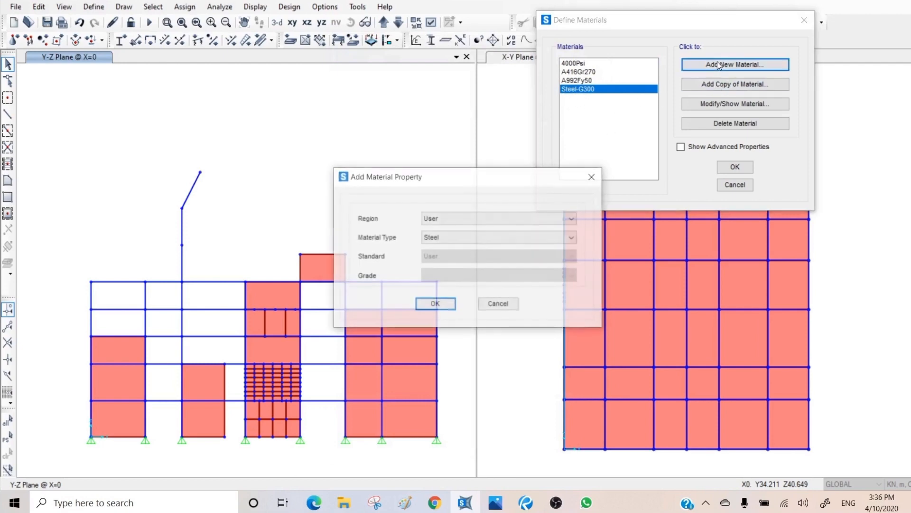
pyautogui.click(475, 218)
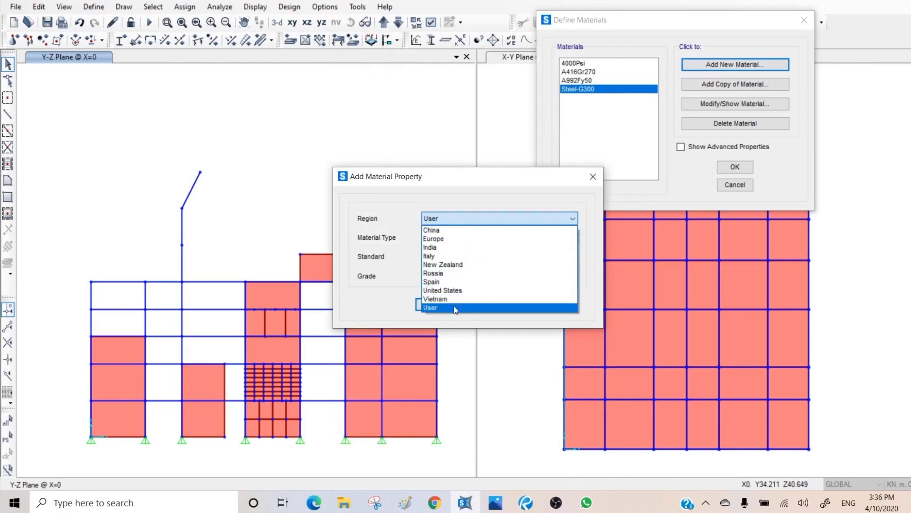
pyautogui.click(457, 308)
pyautogui.click(466, 237)
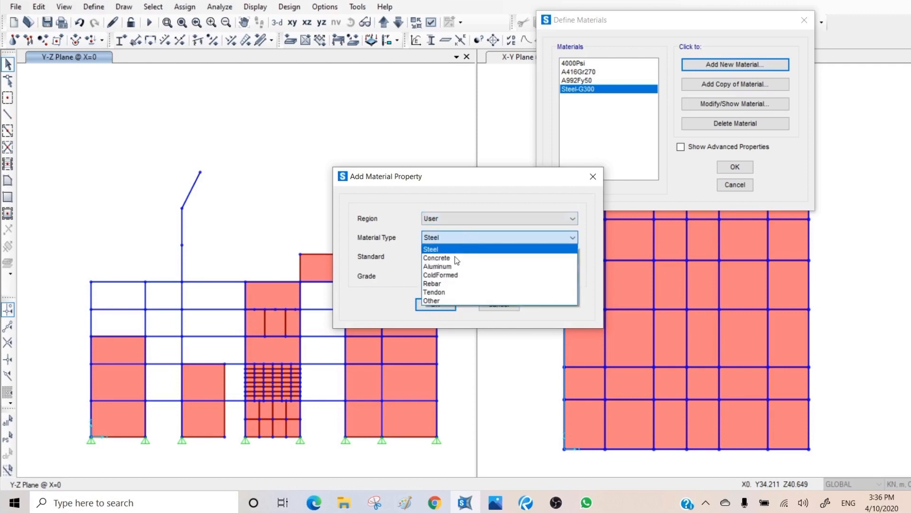
pyautogui.click(449, 284)
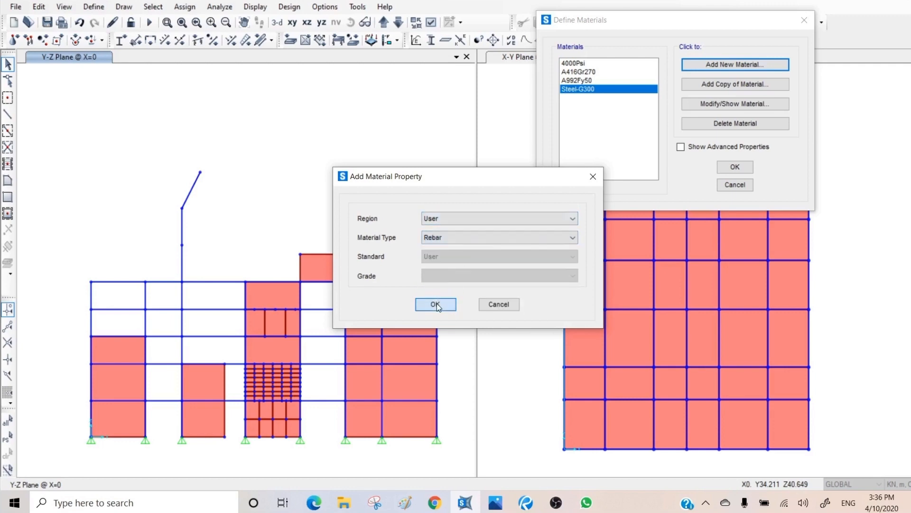
pyautogui.click(436, 304)
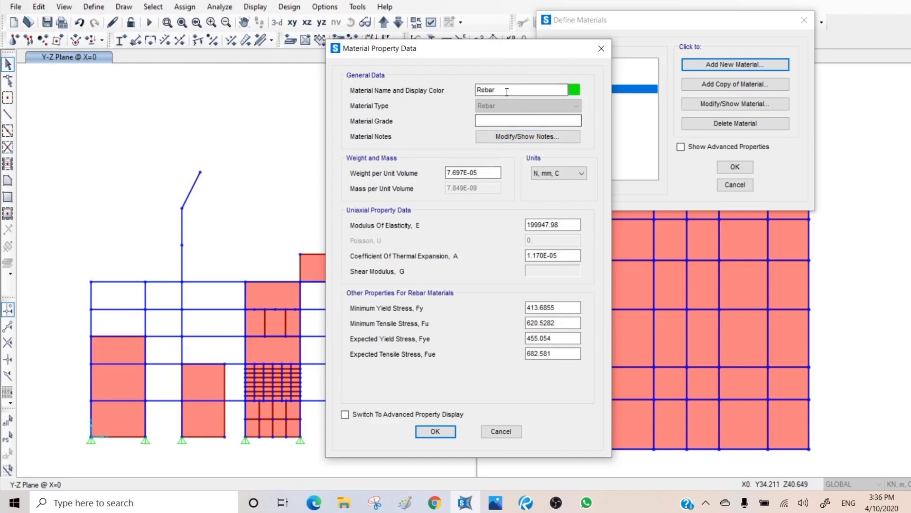
# Set the rebar material's grade to 500 and name it Rebar-D500N
pyautogui.click(498, 121)
pyautogui.write('500')
pyautogui.click(506, 89)
pyautogui.write('-D500N')
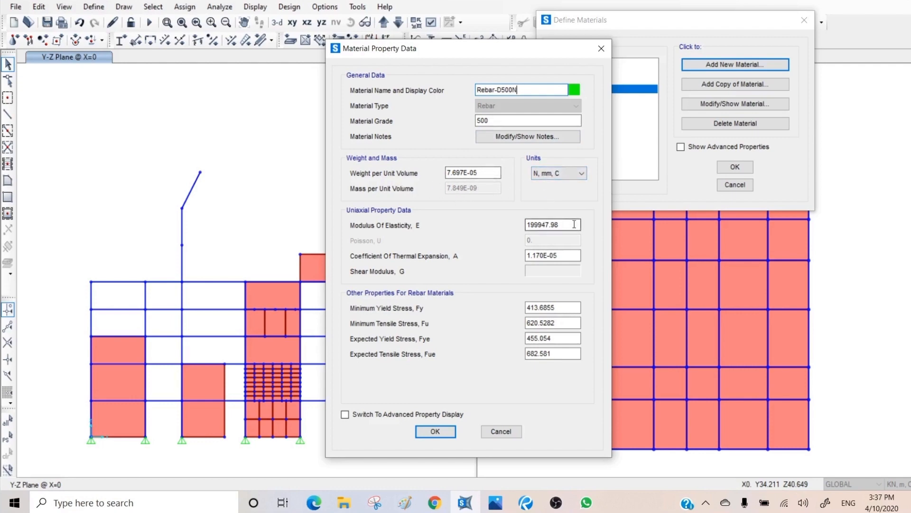
# Set the rebar's modulus of elasticity to 2e5 and its coefficient of thermal expansion to 1.20E-05
pyautogui.moveTo(568, 227); pyautogui.dragTo(494, 230)
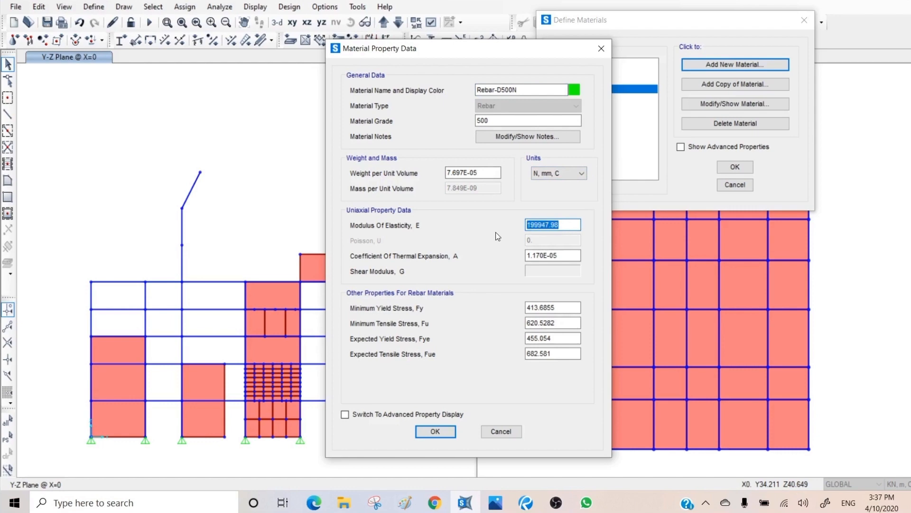
pyautogui.write('2e5')
pyautogui.click(543, 255)
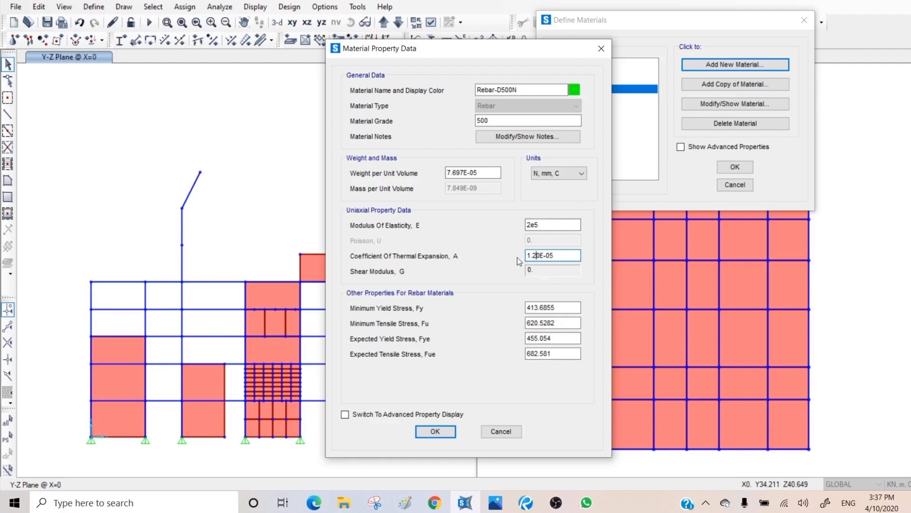
pyautogui.press('Tab')
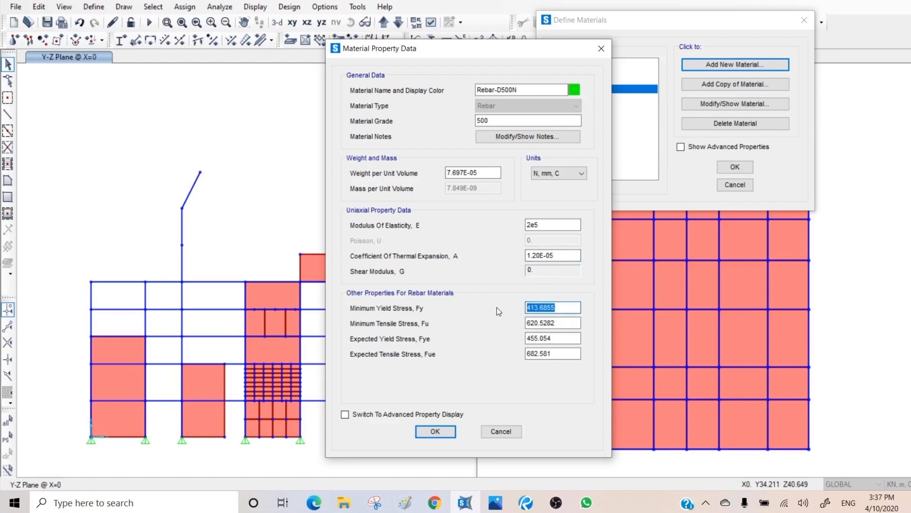
# Set the rebar's minimum and expected yield stresses to 500 and both tensile stresses to 540, and accept the material
pyautogui.write('500')
pyautogui.press('Tab')
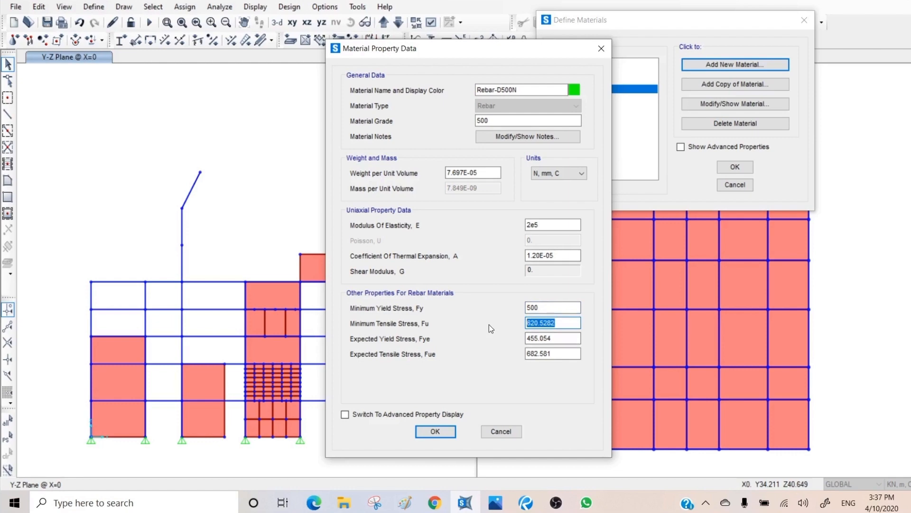
pyautogui.write('540')
pyautogui.press('Tab')
pyautogui.write('500')
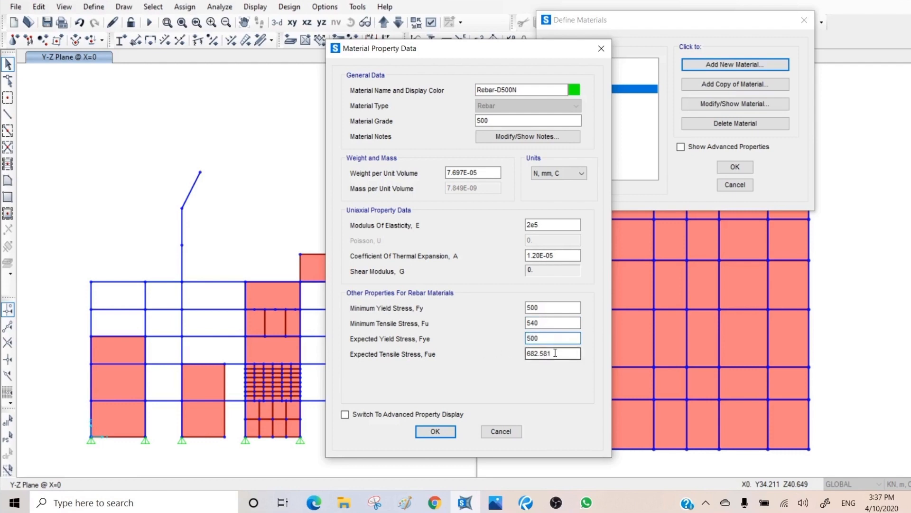
pyautogui.moveTo(555, 353); pyautogui.dragTo(502, 354)
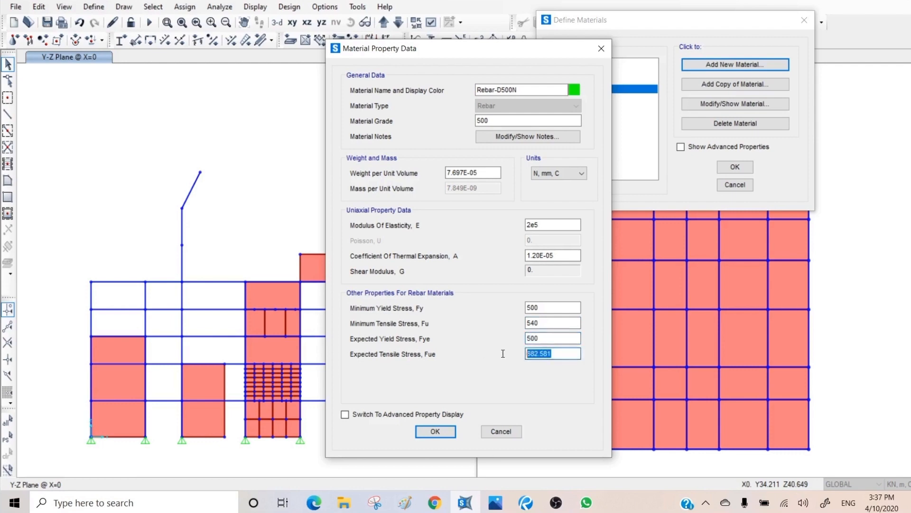
pyautogui.write('540')
pyautogui.click(435, 431)
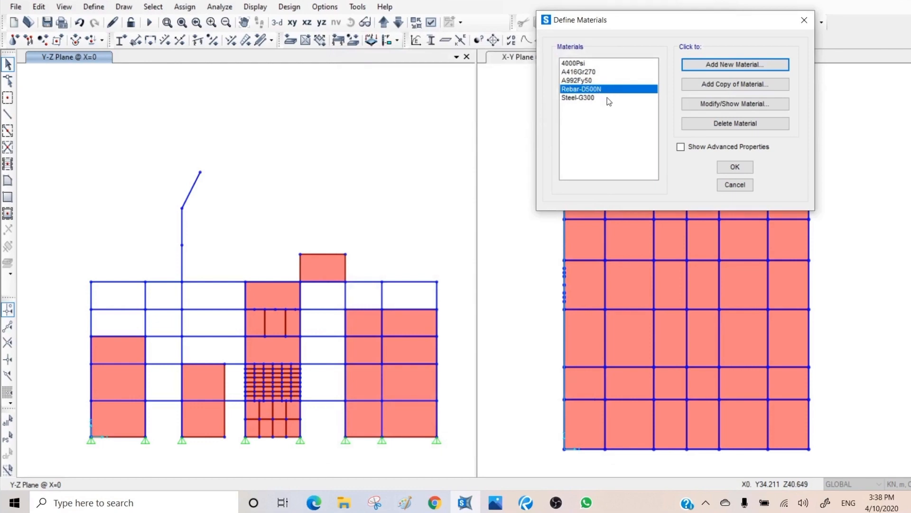
# Start a new material with region User and type Concrete
pyautogui.click(719, 64)
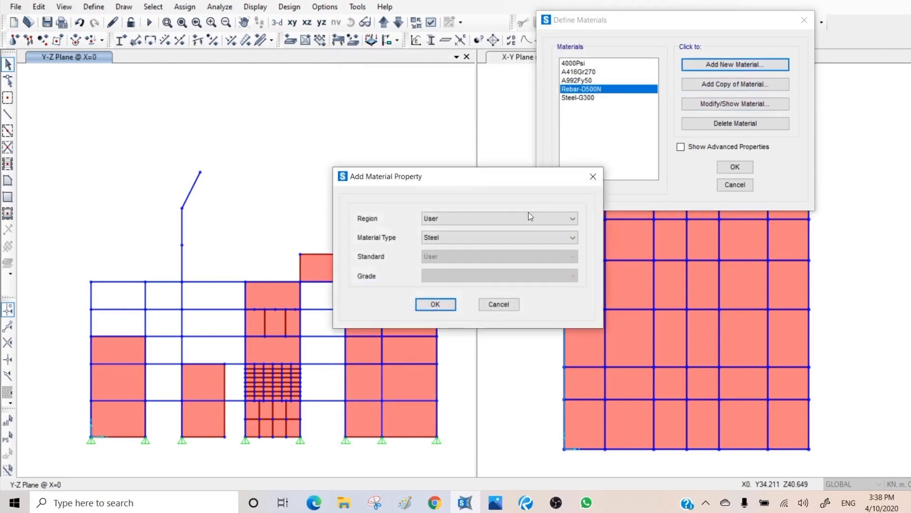
pyautogui.click(460, 237)
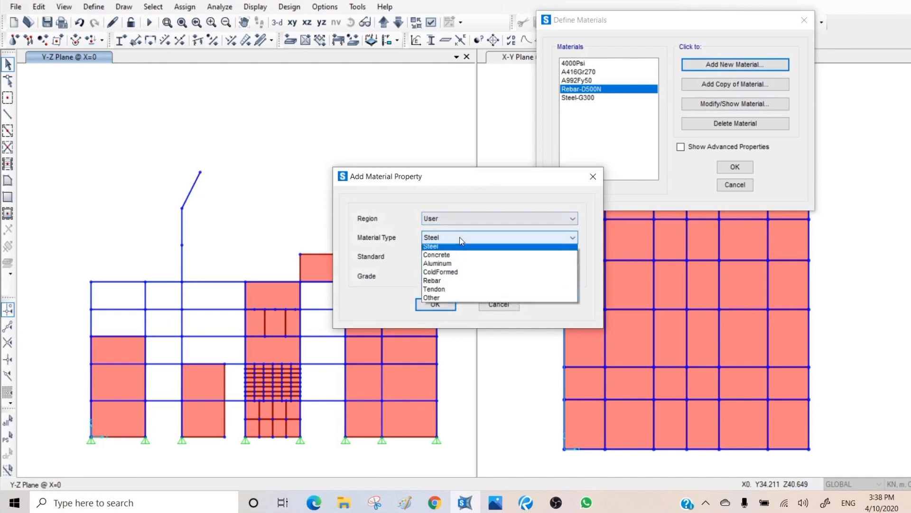
pyautogui.click(451, 257)
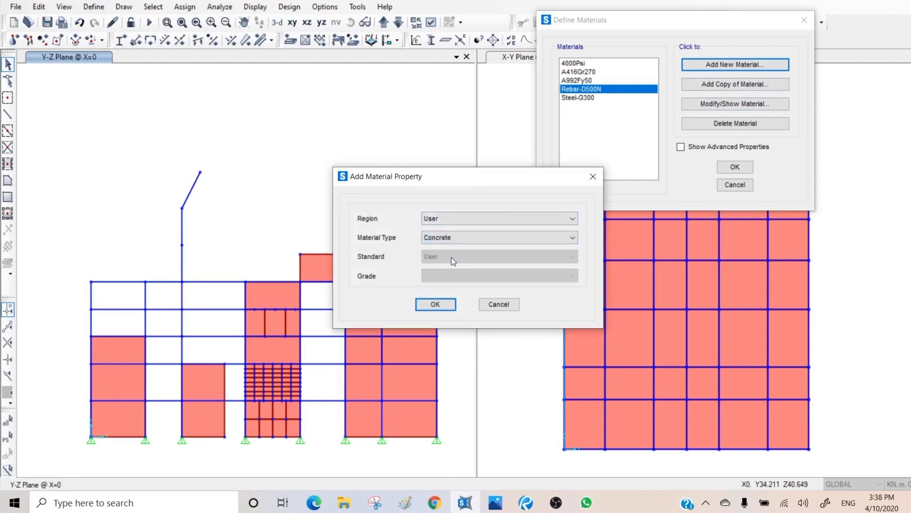
pyautogui.click(436, 305)
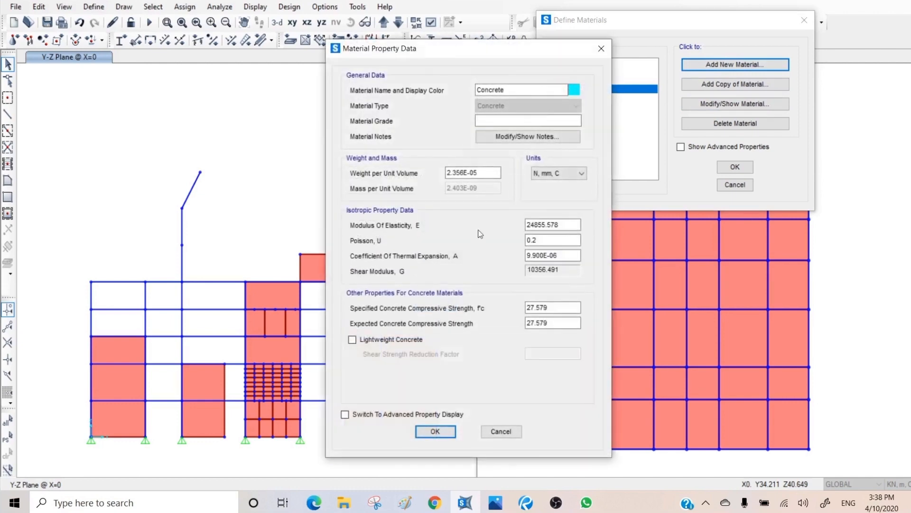
# Set the concrete material's display color to dark grey
pyautogui.click(578, 92)
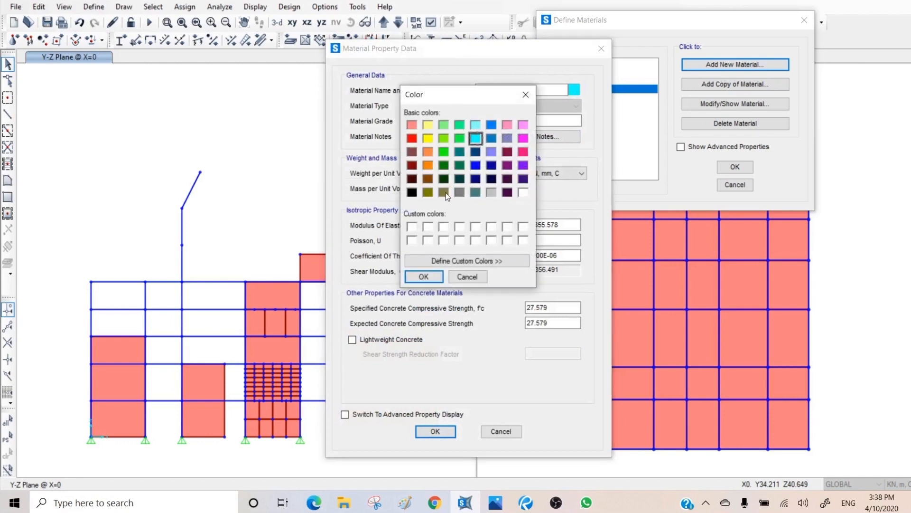
pyautogui.click(460, 193)
pyautogui.click(424, 277)
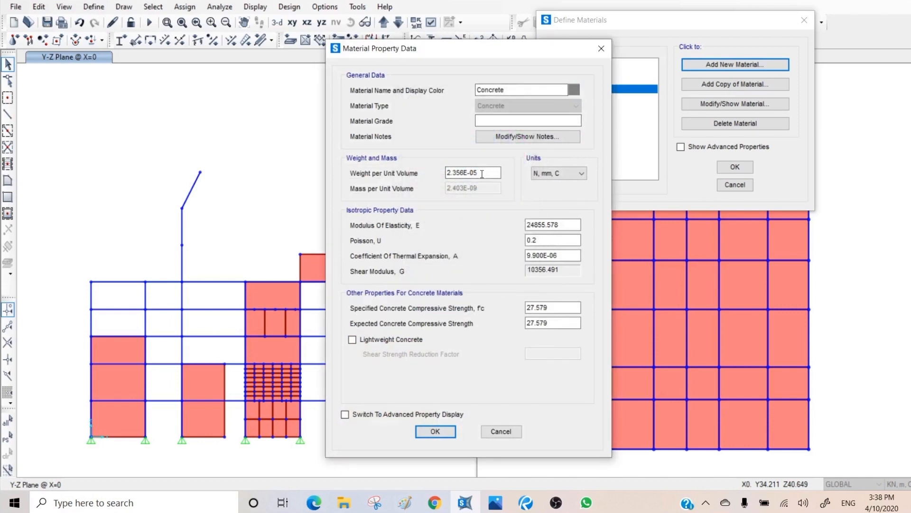
# Check the concrete's weight per unit volume in Tonf, m, C and return the units to N, mm, C
pyautogui.click(579, 173)
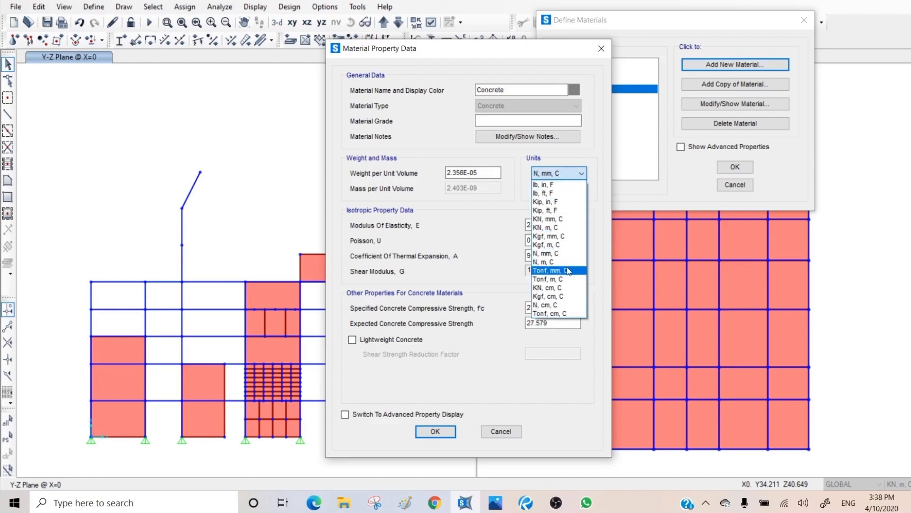
pyautogui.click(564, 280)
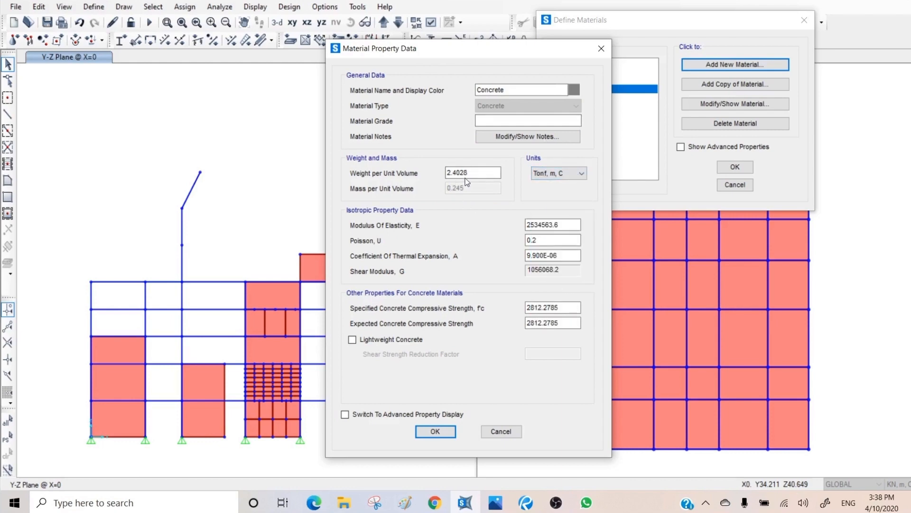
pyautogui.click(581, 174)
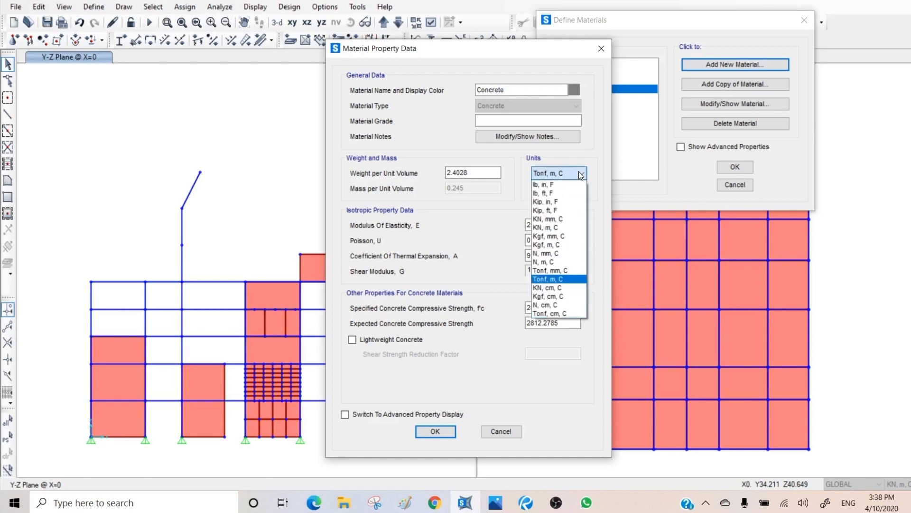
pyautogui.click(564, 255)
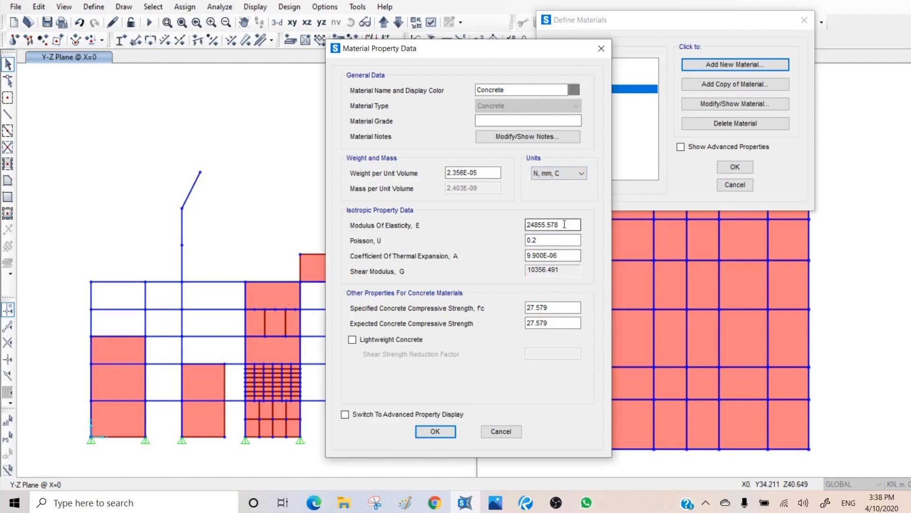
# Name the concrete material Concrete-40MPa
pyautogui.moveTo(564, 224); pyautogui.dragTo(501, 223)
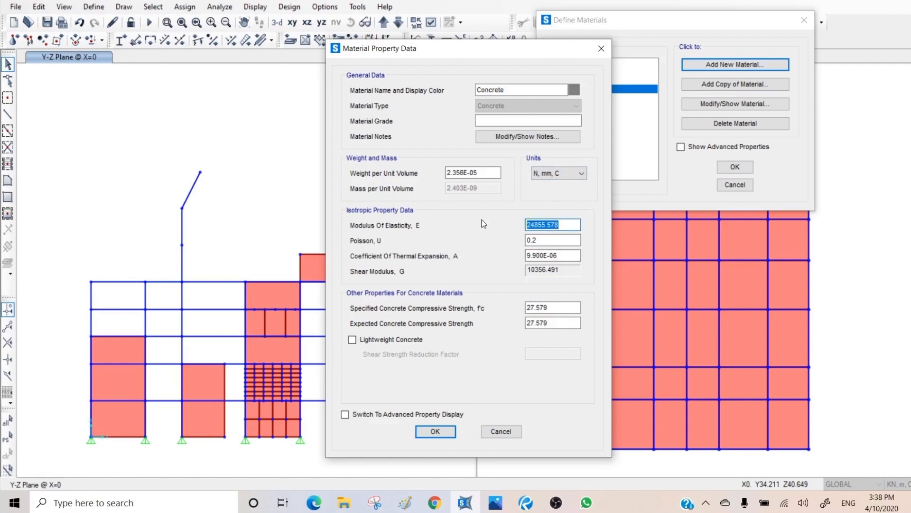
pyautogui.moveTo(524, 91); pyautogui.dragTo(504, 89)
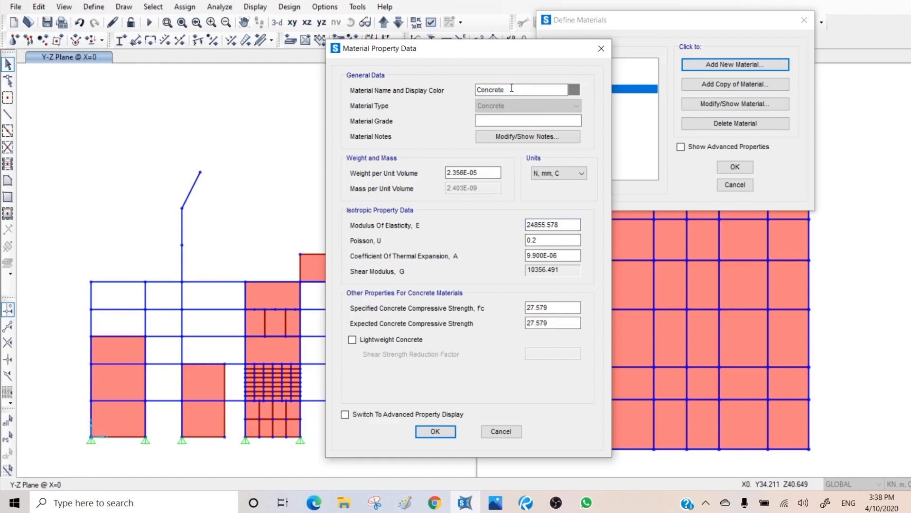
pyautogui.write('-40MPa')
# Set the concrete's modulus of elasticity to 32800 and its coefficient of thermal expansion to 1e-5
pyautogui.moveTo(567, 224); pyautogui.dragTo(517, 230)
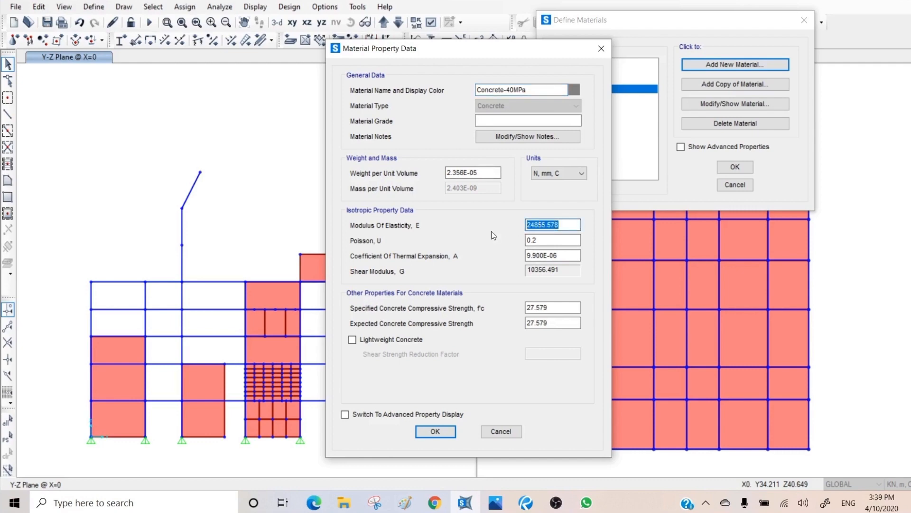
pyautogui.write('32800')
pyautogui.click(534, 241)
pyautogui.moveTo(569, 256); pyautogui.dragTo(504, 256)
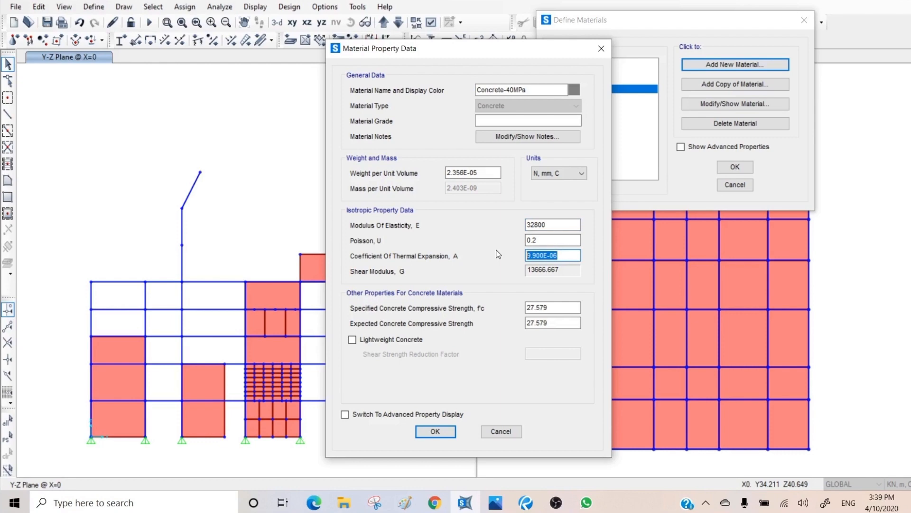
pyautogui.write('1e-5')
# Set the concrete's specified and expected compressive strengths to 40
pyautogui.press('Tab')
pyautogui.write('40')
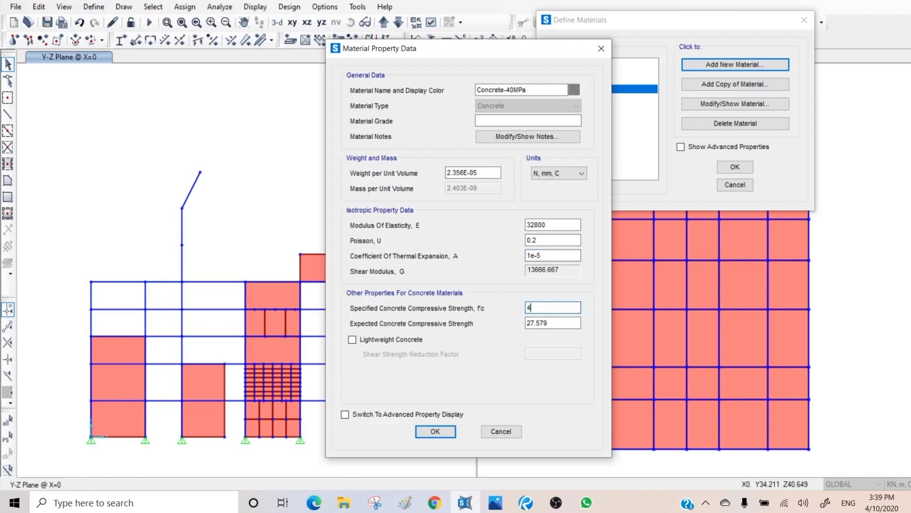
pyautogui.doubleClick(550, 324)
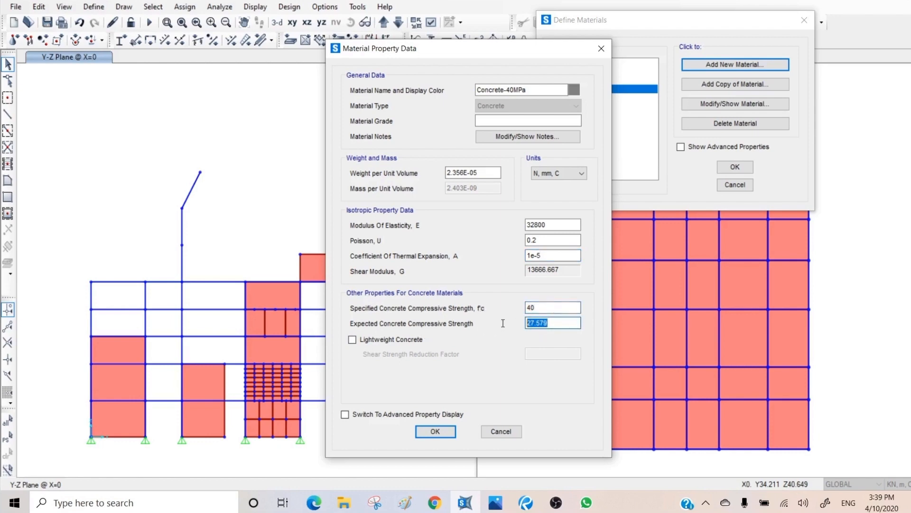
pyautogui.write('40')
# Try the Lightweight Concrete option with its shear strength reduction factor and turn it off again
pyautogui.click(351, 340)
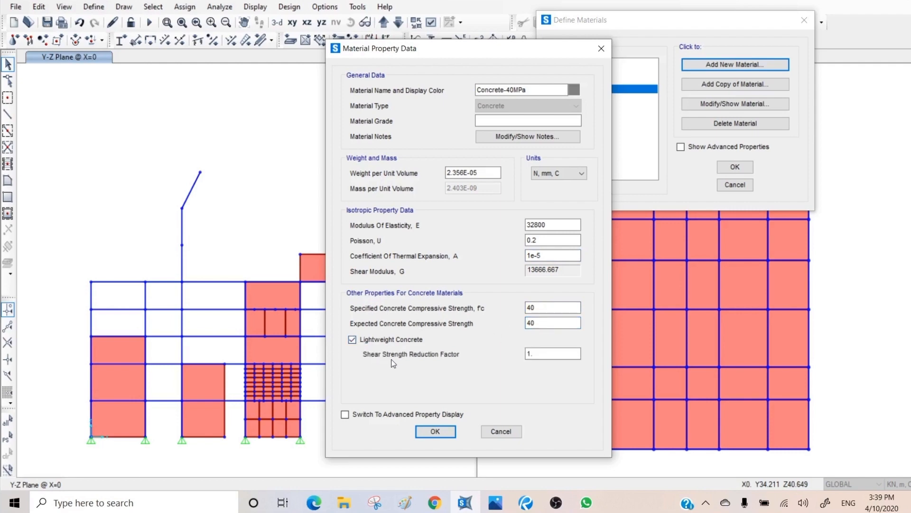
pyautogui.click(546, 353)
pyautogui.click(418, 339)
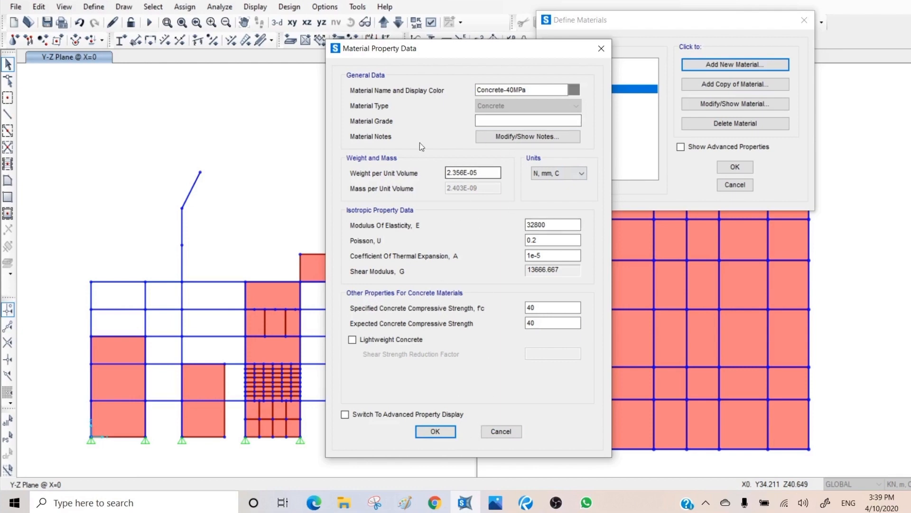
# Set the concrete's material grade to 40MPa and accept the material
pyautogui.click(492, 121)
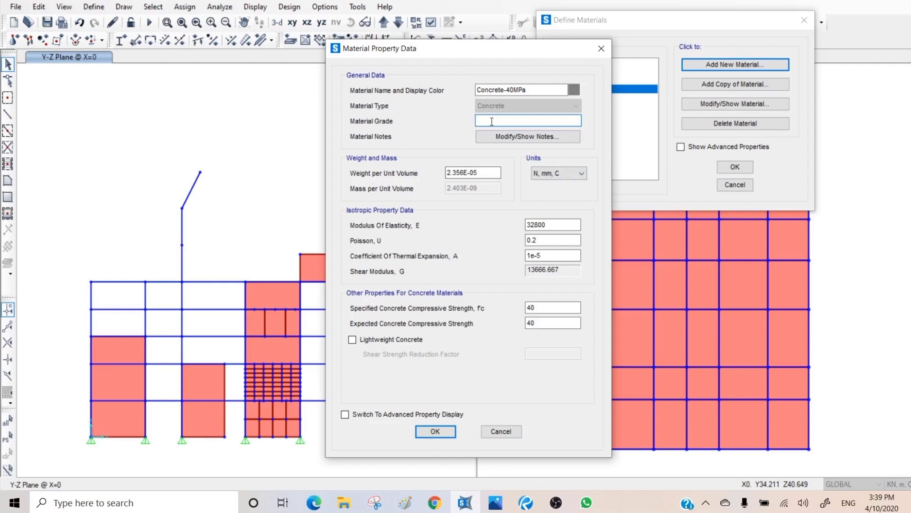
pyautogui.write('4MPa')
pyautogui.click(480, 120)
pyautogui.write('0')
pyautogui.click(435, 432)
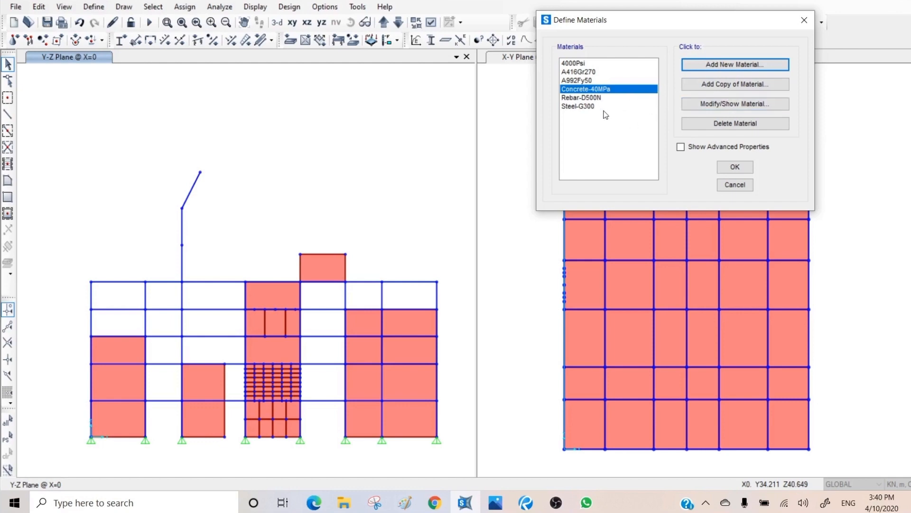
# Add a copy of the Concrete-40MPa material named Concret-50MPa with the material grade 50MPa
pyautogui.click(721, 88)
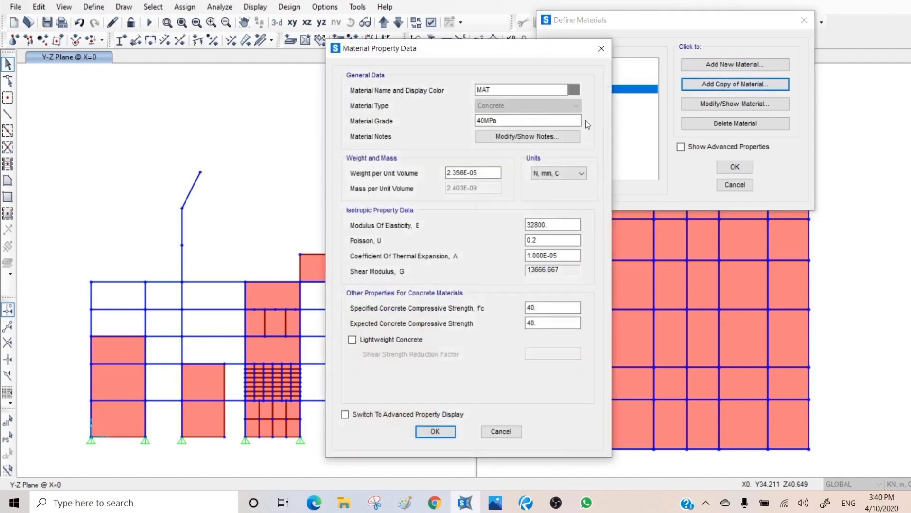
pyautogui.moveTo(506, 90); pyautogui.dragTo(479, 90)
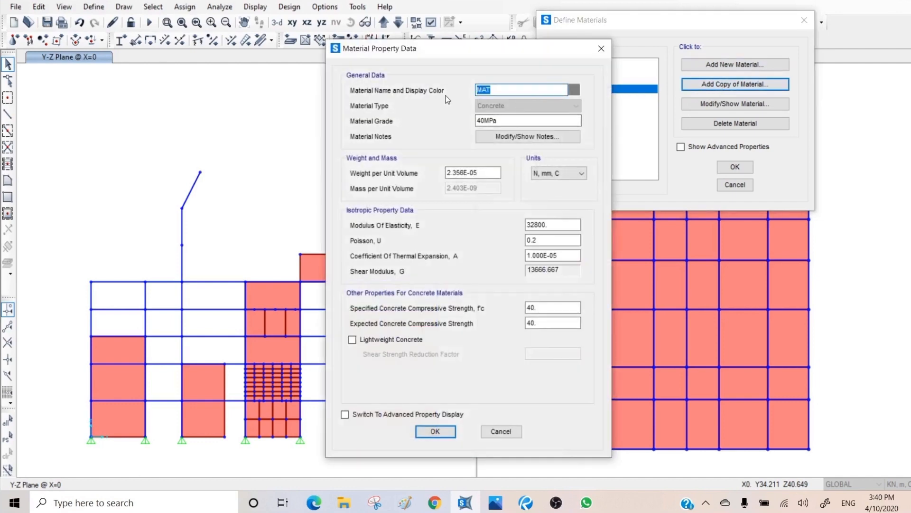
pyautogui.write('Concret-50MPa')
pyautogui.click(482, 119)
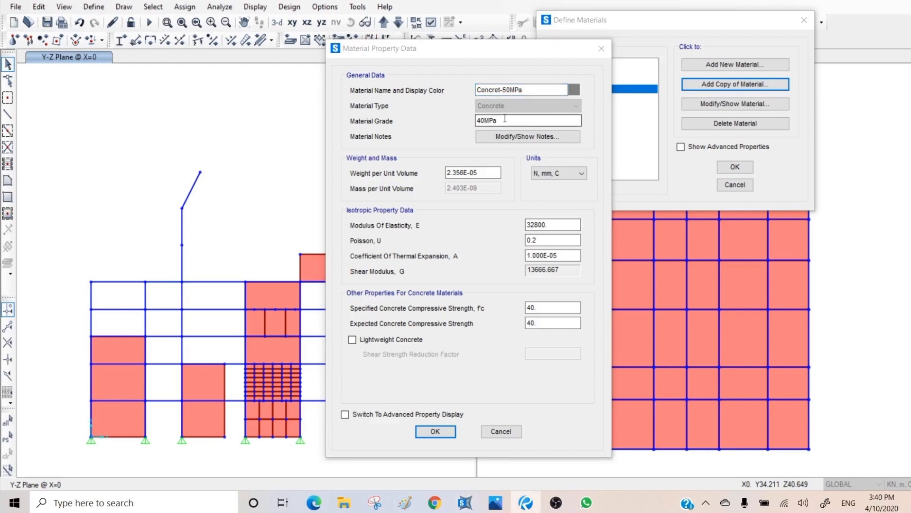
pyautogui.moveTo(482, 120); pyautogui.dragTo(477, 120)
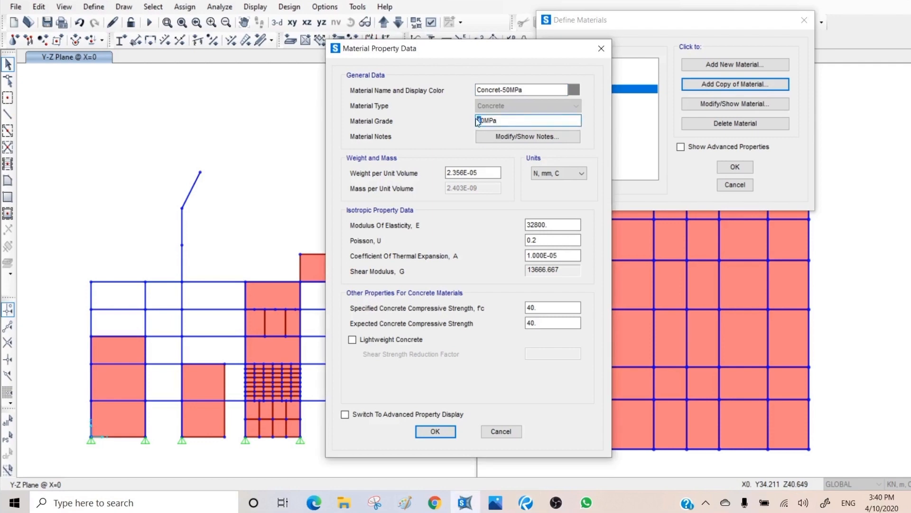
pyautogui.write('5')
# Change the copied concrete material's display color to light violet-blue
pyautogui.click(578, 89)
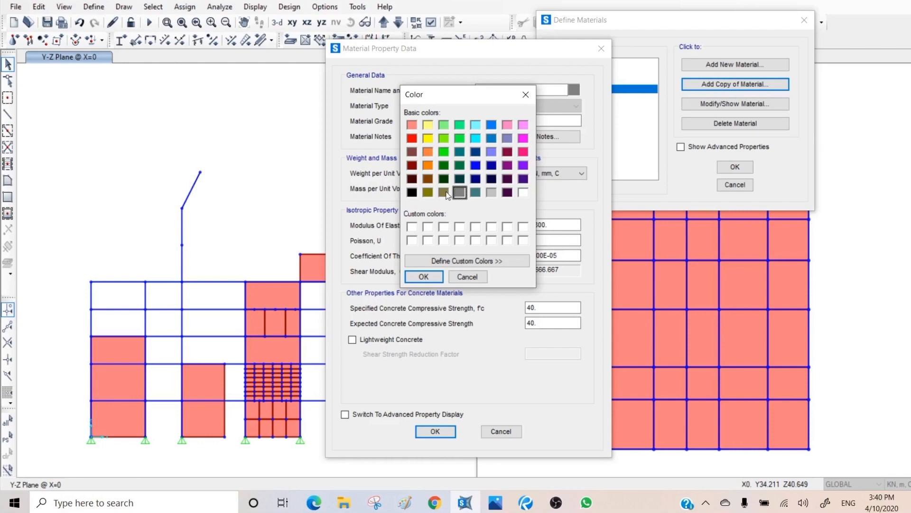
pyautogui.click(428, 192)
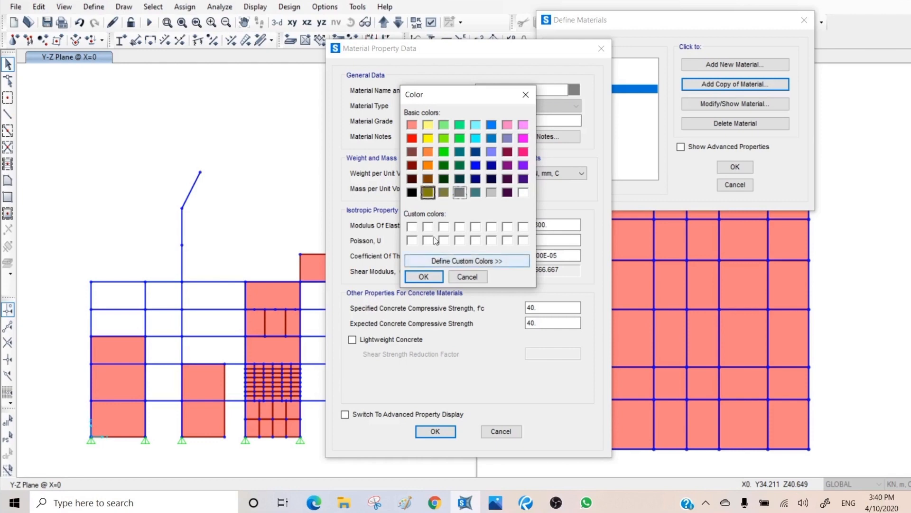
pyautogui.click(492, 152)
pyautogui.click(420, 277)
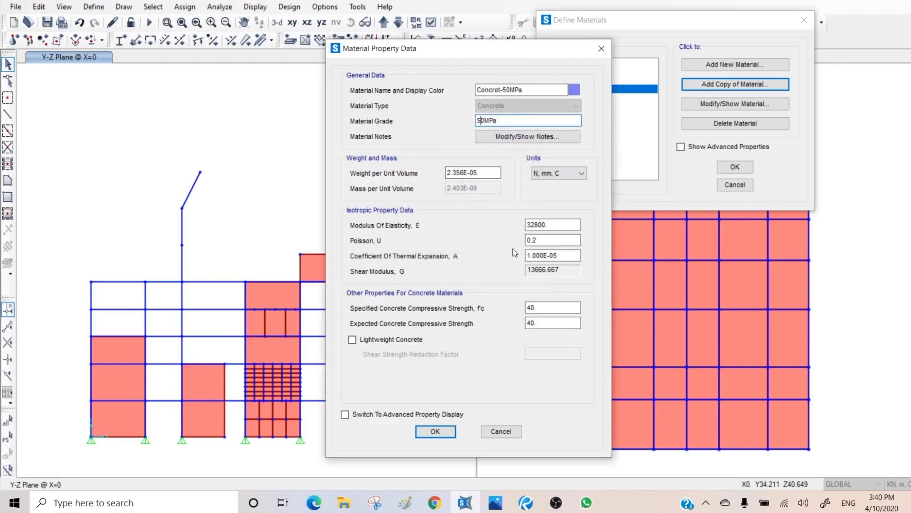
# Set the copied concrete's specified and expected compressive strengths to 50
pyautogui.doubleClick(532, 308)
pyautogui.write('50')
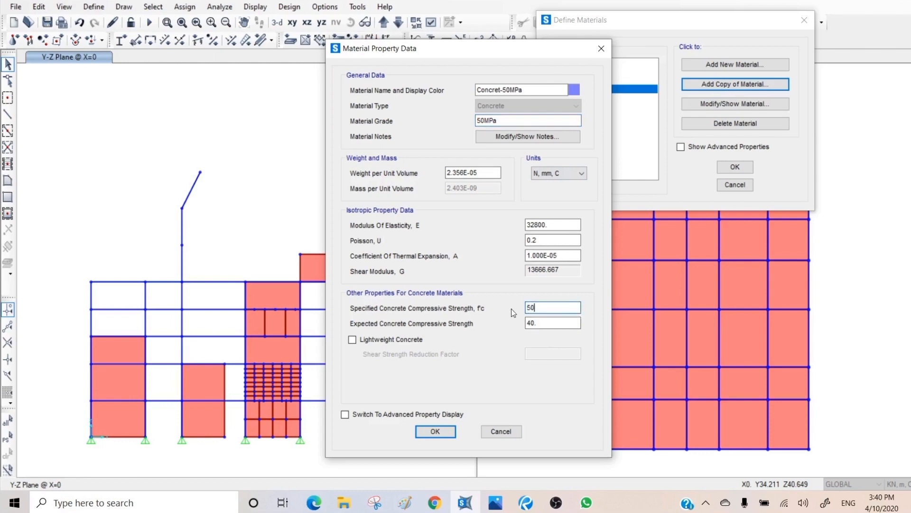
pyautogui.press('Tab')
pyautogui.write('50')
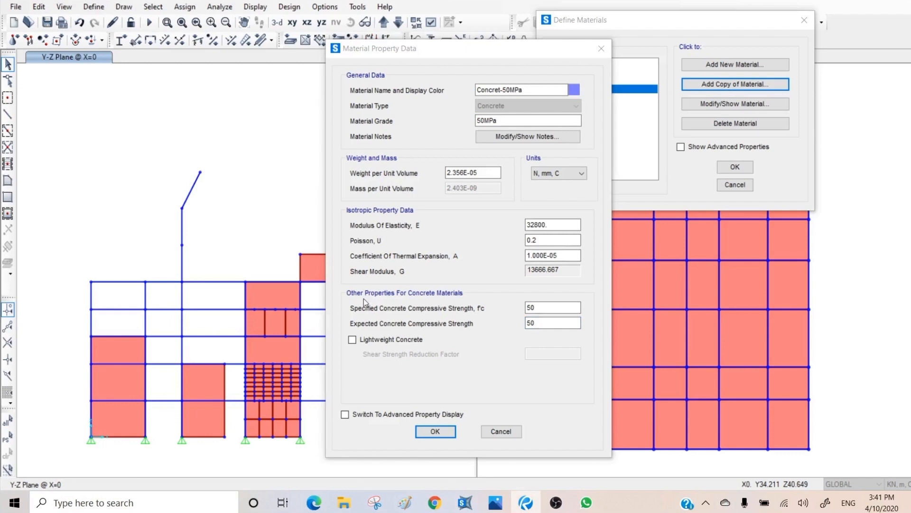
# Set the copied concrete material's modulus of elasticity to 34800 and accept the material
pyautogui.moveTo(560, 225); pyautogui.dragTo(484, 225)
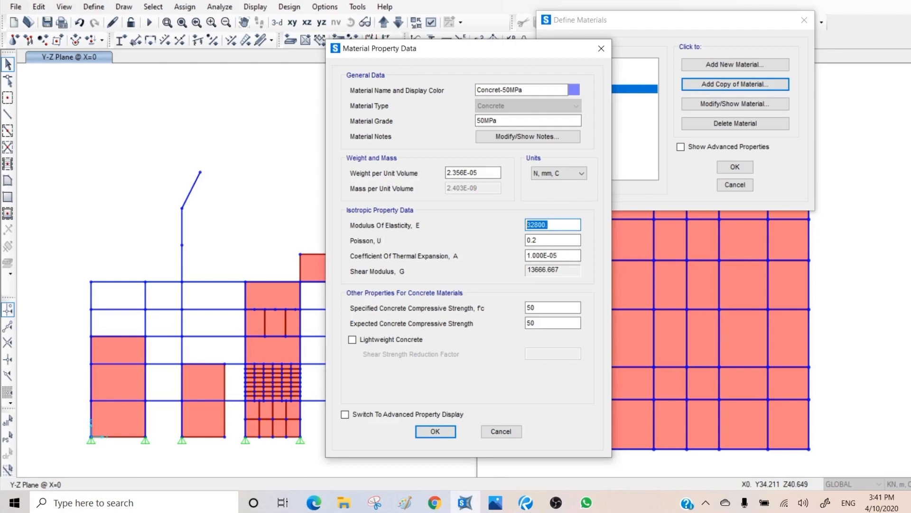
pyautogui.hotkey('alt', 'Tab')
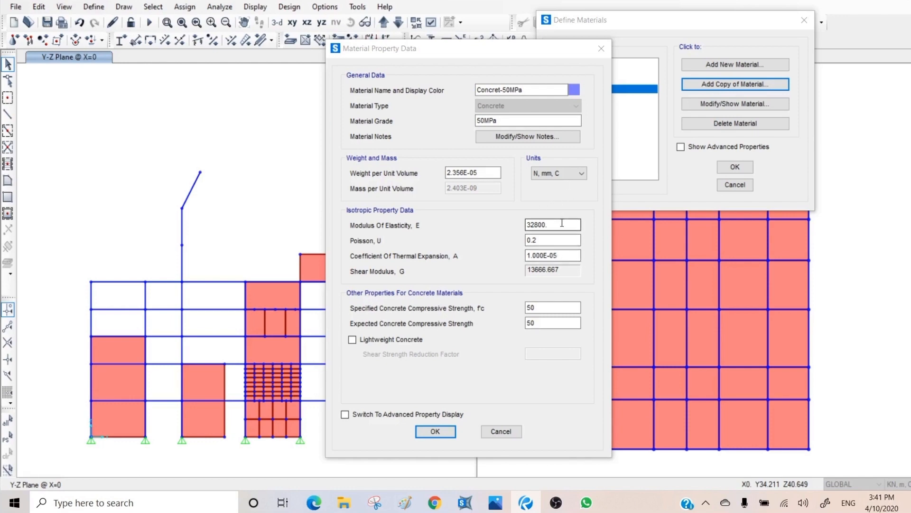
pyautogui.click(532, 224)
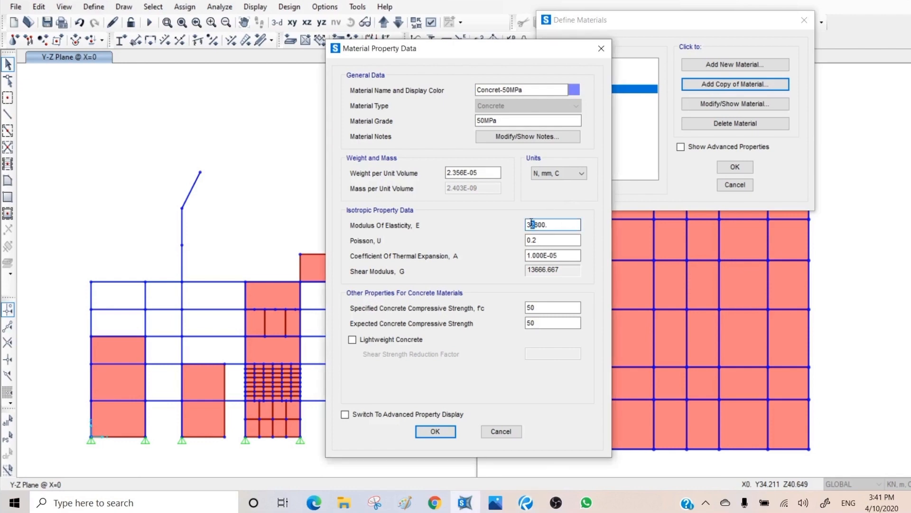
pyautogui.press('BackSpace')
pyautogui.write('4')
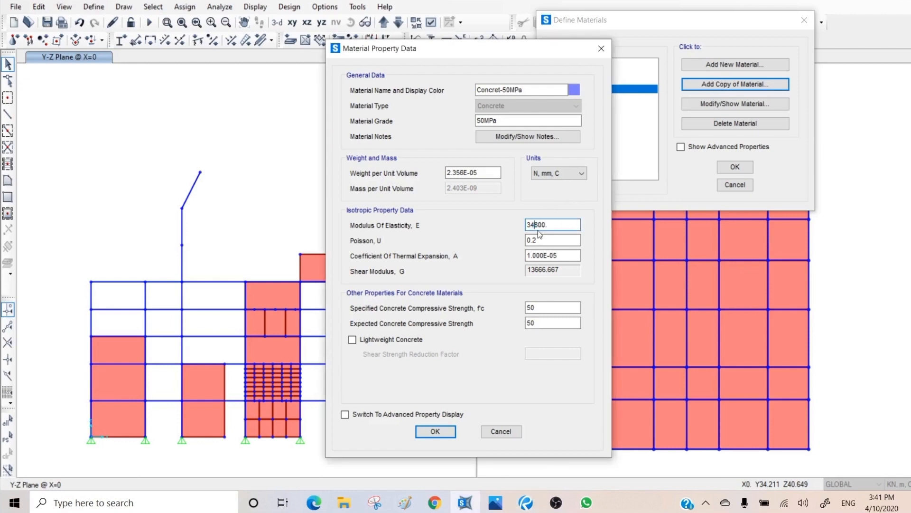
pyautogui.click(435, 431)
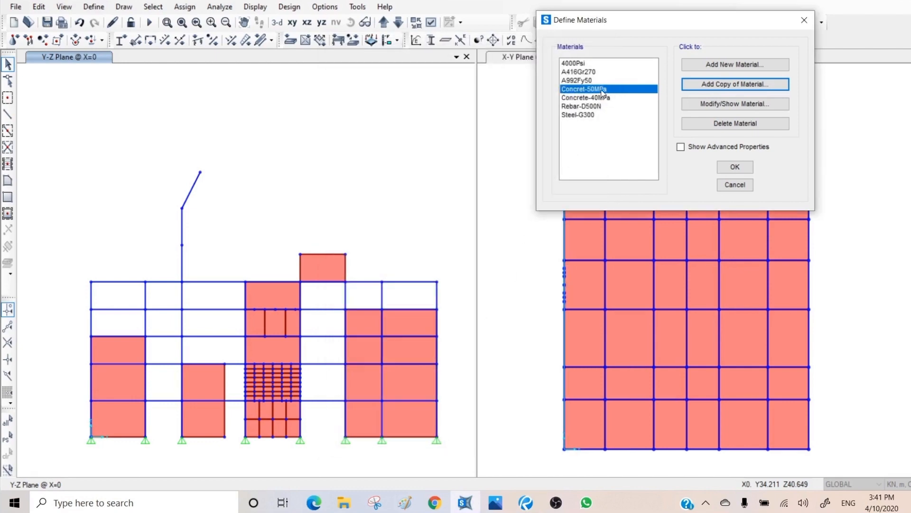
# Rename the Concret-50MPa material as Concrete-50MPa and accept the change
pyautogui.click(713, 104)
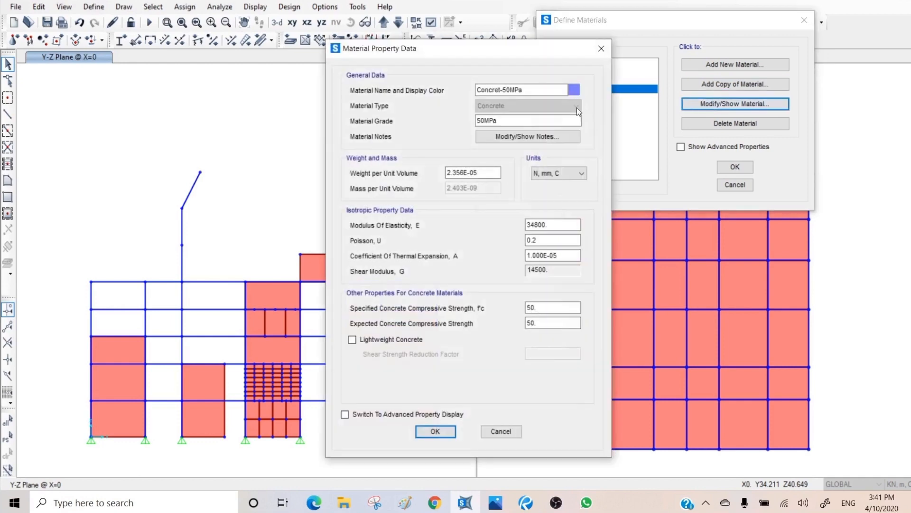
pyautogui.click(500, 90)
pyautogui.write('e')
pyautogui.click(440, 431)
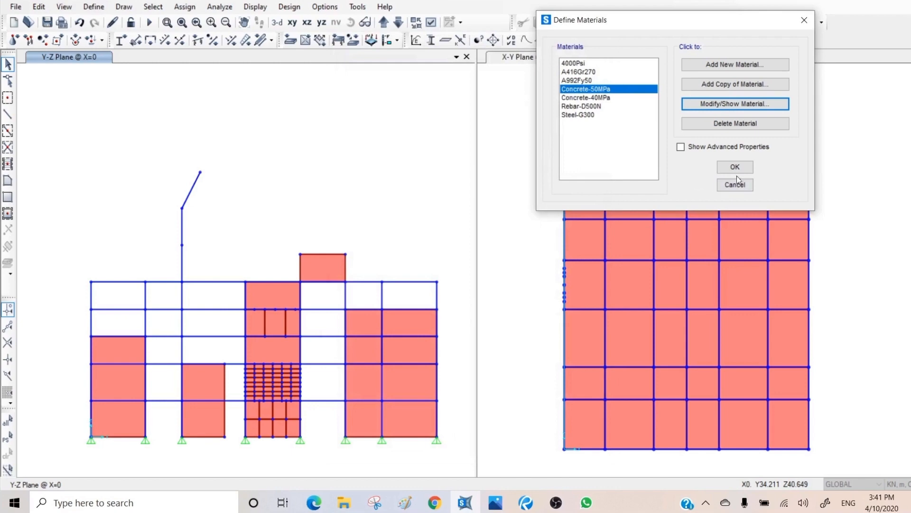
# Delete the Concrete-50MPa material and recreate it under the same name as a copy of Concrete-40MPa with material grade 50MPa
pyautogui.click(726, 124)
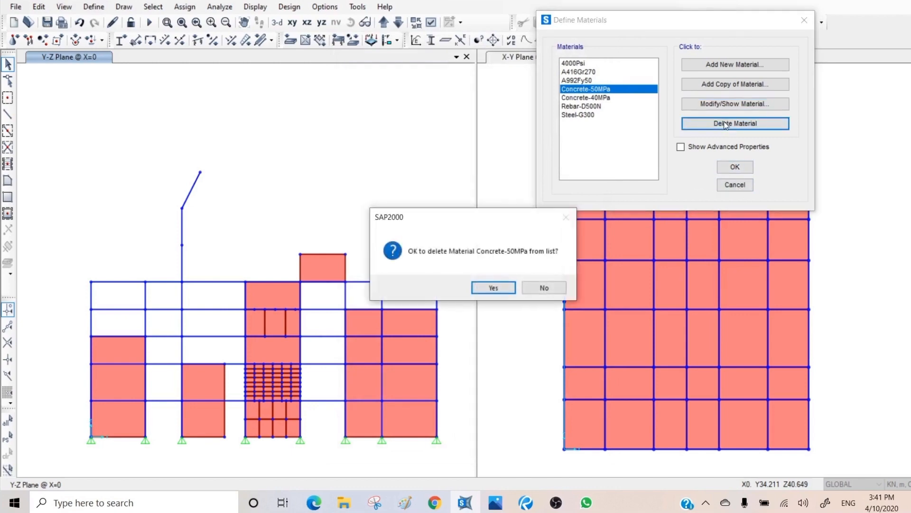
pyautogui.click(494, 288)
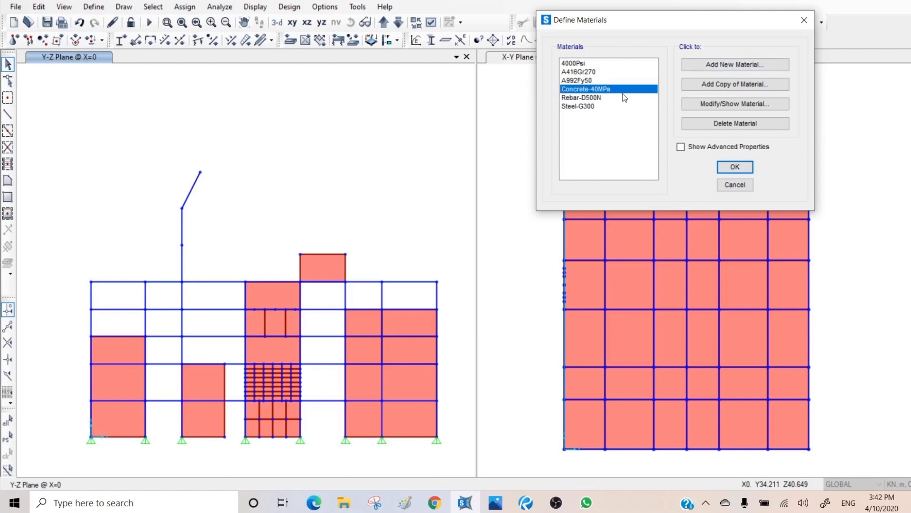
pyautogui.click(744, 85)
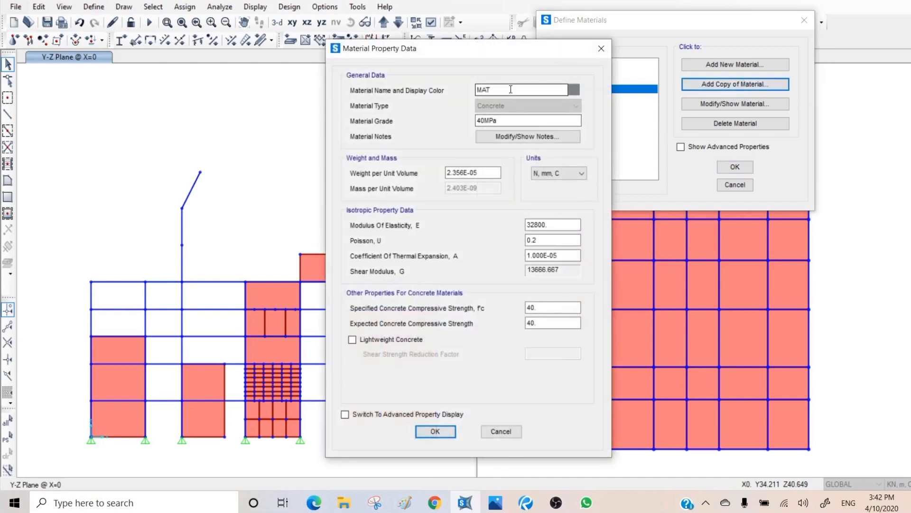
pyautogui.moveTo(511, 89); pyautogui.dragTo(423, 98)
pyautogui.write('Concrete-50MPa')
pyautogui.moveTo(481, 120); pyautogui.dragTo(478, 120)
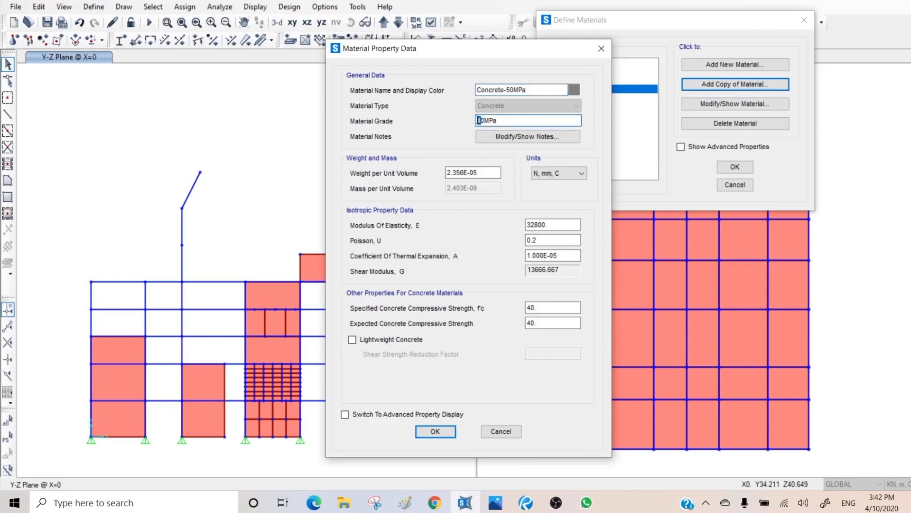
pyautogui.write('5')
# Set the new concrete's modulus of elasticity to 34800 and its specified and expected compressive strengths to 50
pyautogui.moveTo(536, 225); pyautogui.dragTo(532, 225)
pyautogui.write('4')
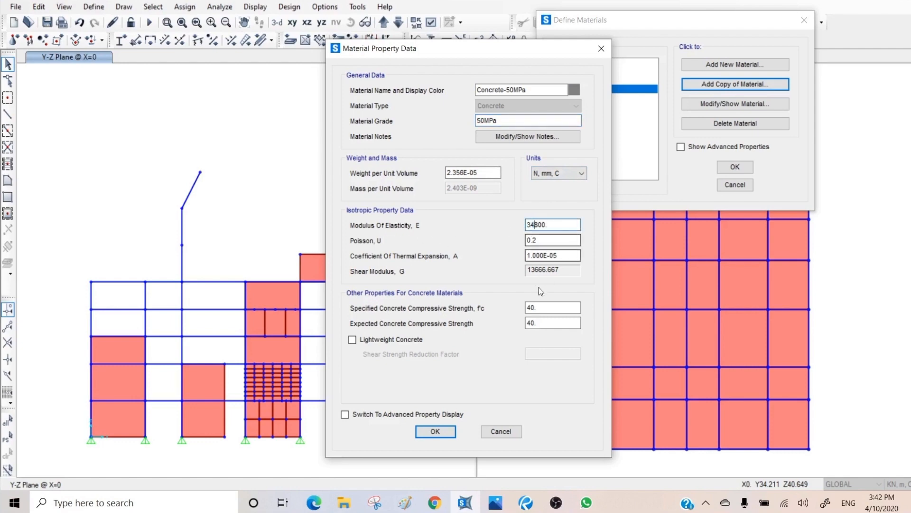
pyautogui.doubleClick(535, 307)
pyautogui.write('50')
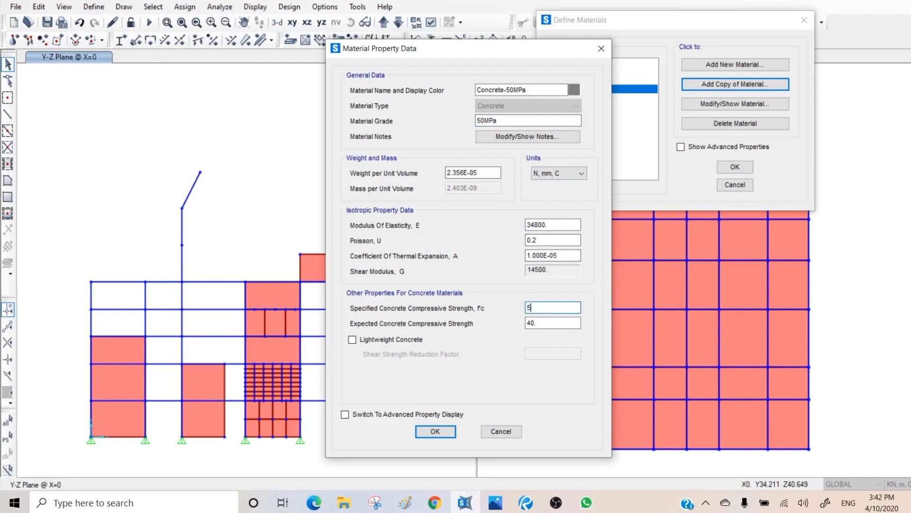
pyautogui.doubleClick(531, 322)
pyautogui.write('50')
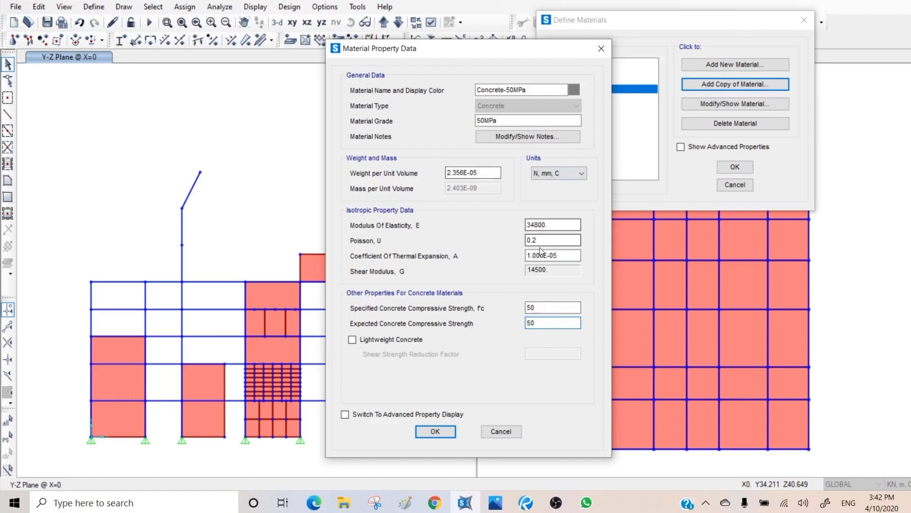
# Change the modulus of elasticity to 32800 and back to 34800 to compare the resulting shear modulus
pyautogui.click(555, 224)
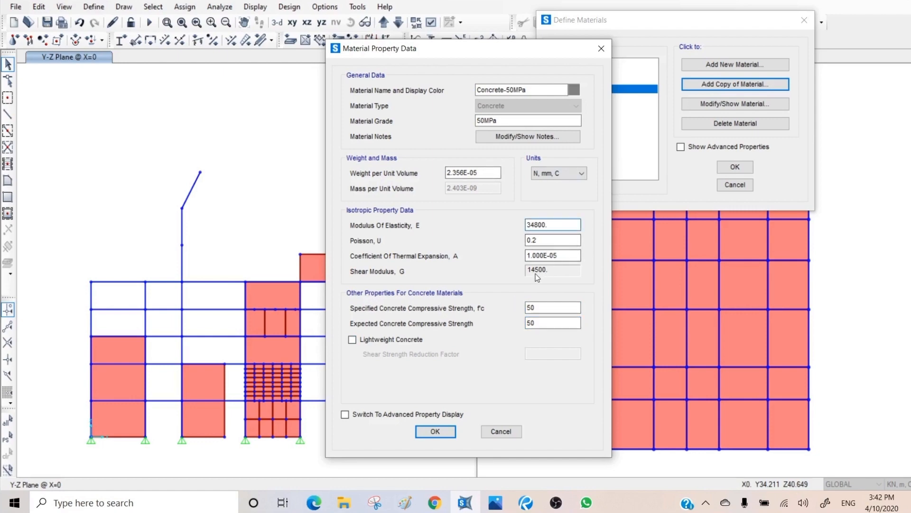
pyautogui.click(532, 224)
pyautogui.write('2')
pyautogui.click(560, 239)
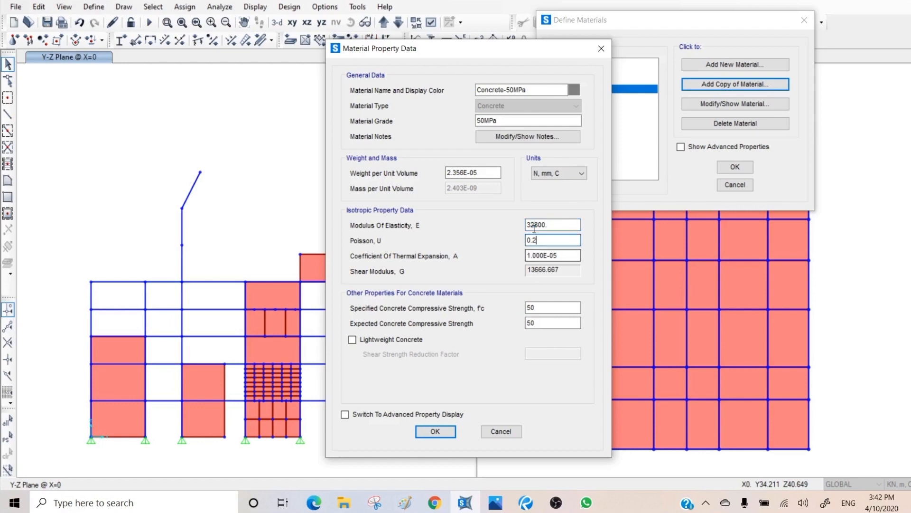
pyautogui.moveTo(535, 224); pyautogui.dragTo(531, 225)
pyautogui.write('4')
pyautogui.click(553, 240)
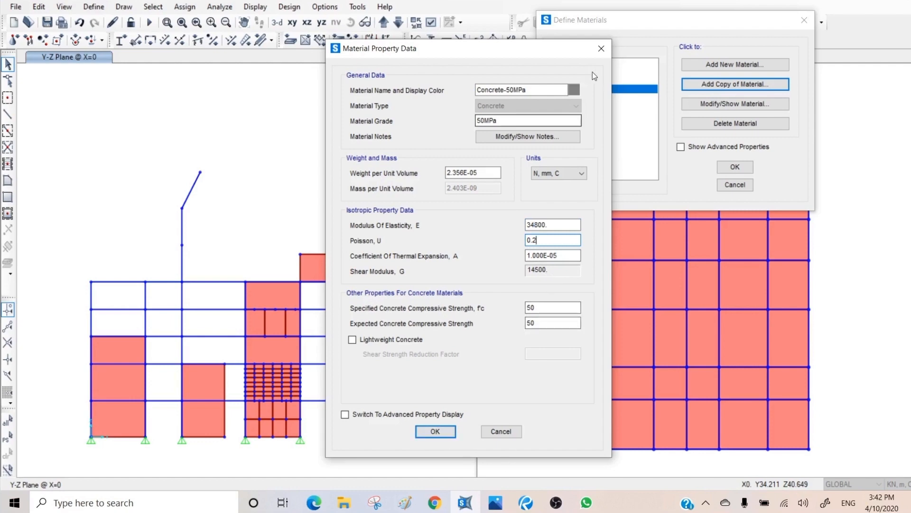
# Change the Concrete-50MPa display color to light violet-blue and accept the material
pyautogui.click(574, 89)
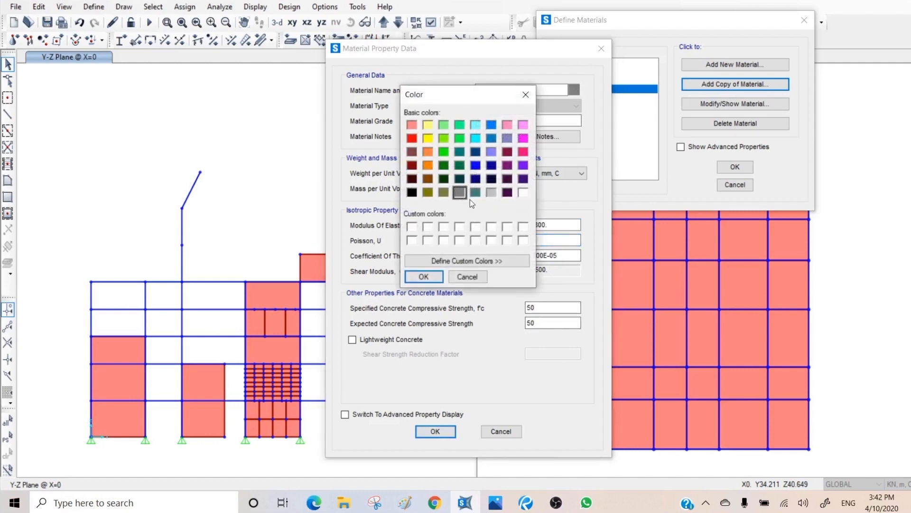
pyautogui.click(492, 151)
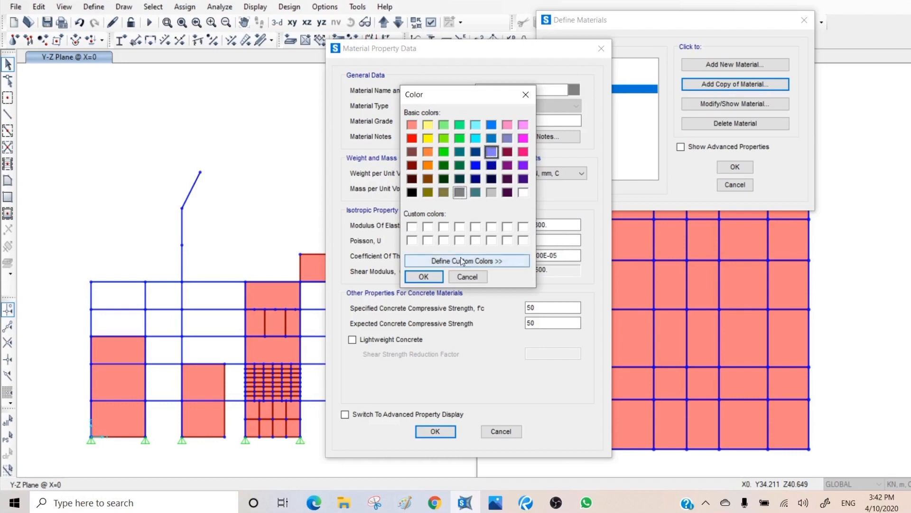
pyautogui.click(423, 277)
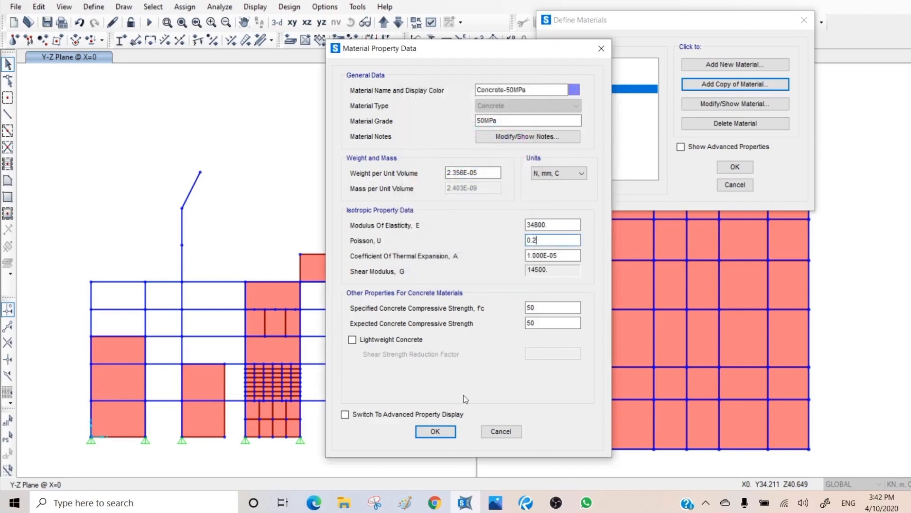
pyautogui.click(435, 431)
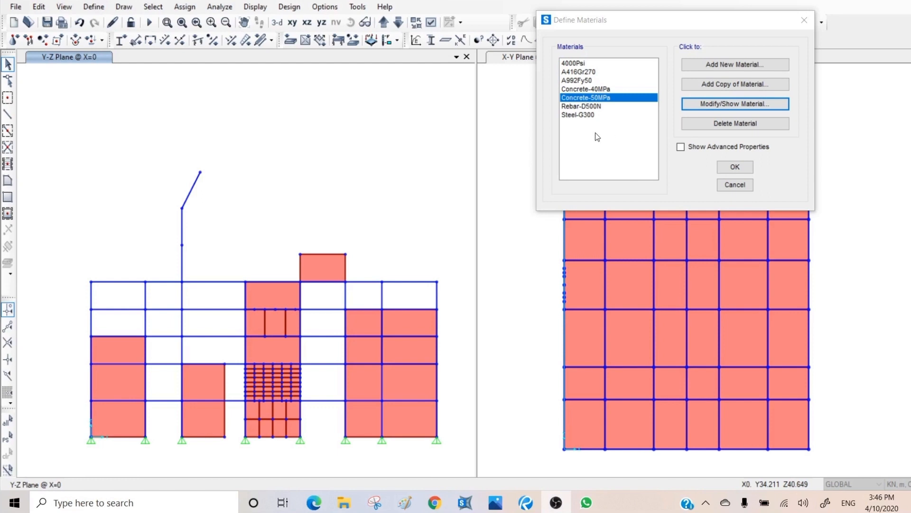
# Add a new material with region User and material type Other, and name it Masonry-Brick
pyautogui.click(731, 65)
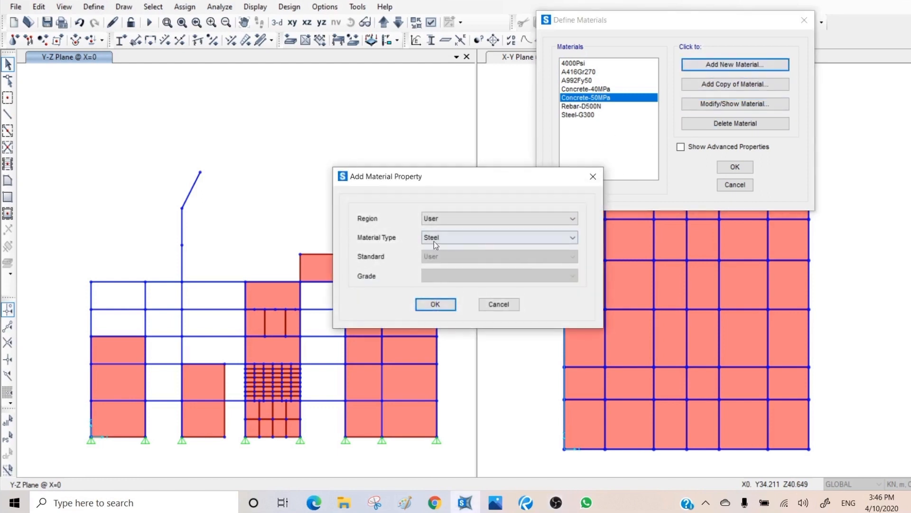
pyautogui.click(454, 215)
pyautogui.click(454, 215)
pyautogui.click(444, 238)
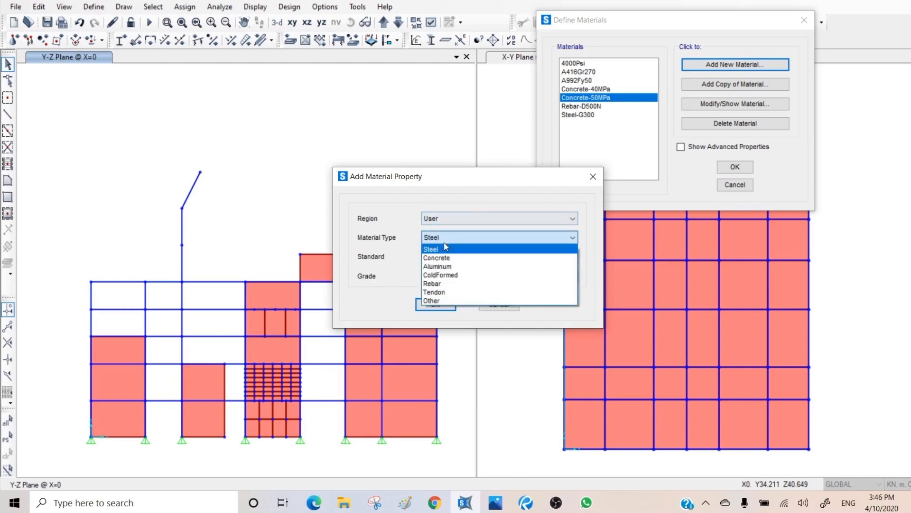
pyautogui.click(436, 300)
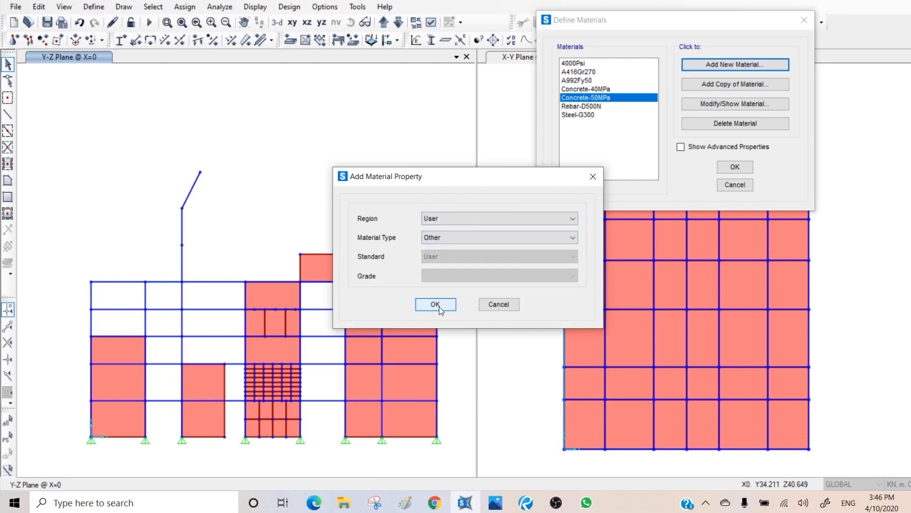
pyautogui.click(436, 305)
pyautogui.moveTo(503, 90); pyautogui.dragTo(444, 95)
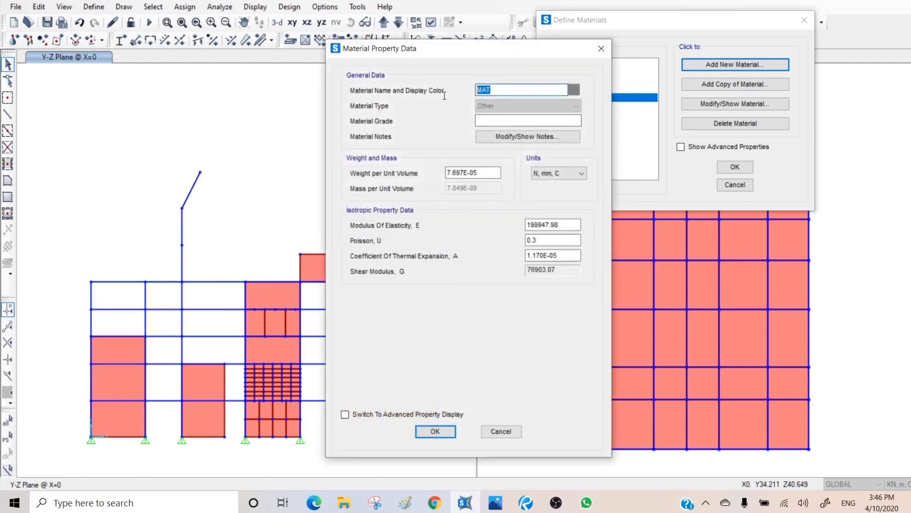
pyautogui.write('Masonry-Brick')
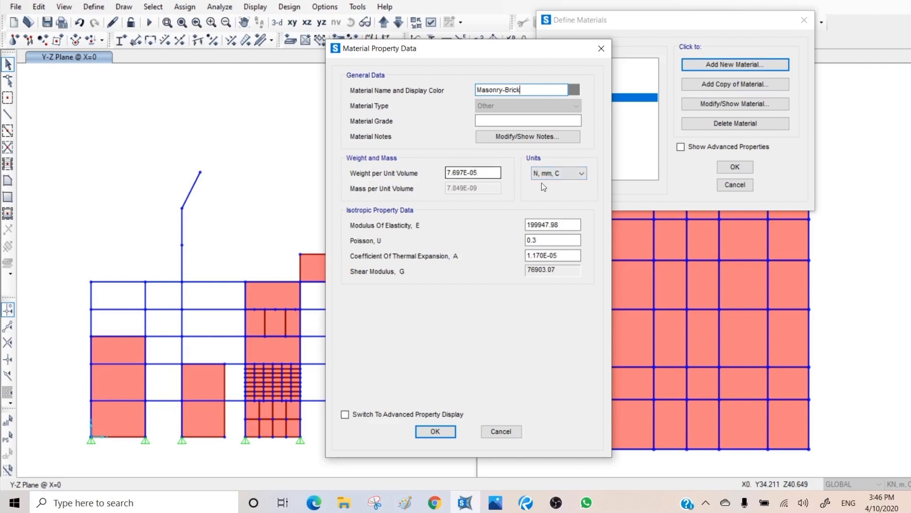
# Set the masonry's weight per unit volume to 2000 in Kgf, m, C units and switch the units back to N, mm, C
pyautogui.click(581, 174)
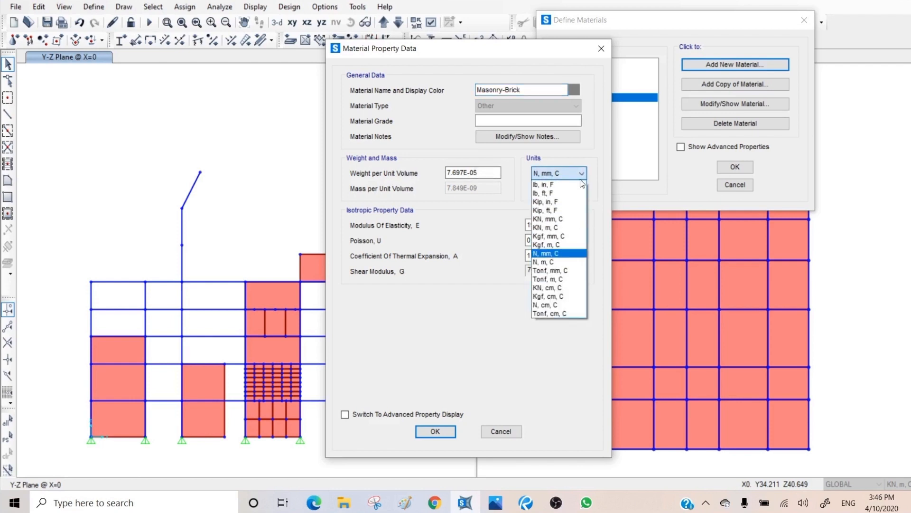
pyautogui.click(557, 244)
pyautogui.doubleClick(460, 170)
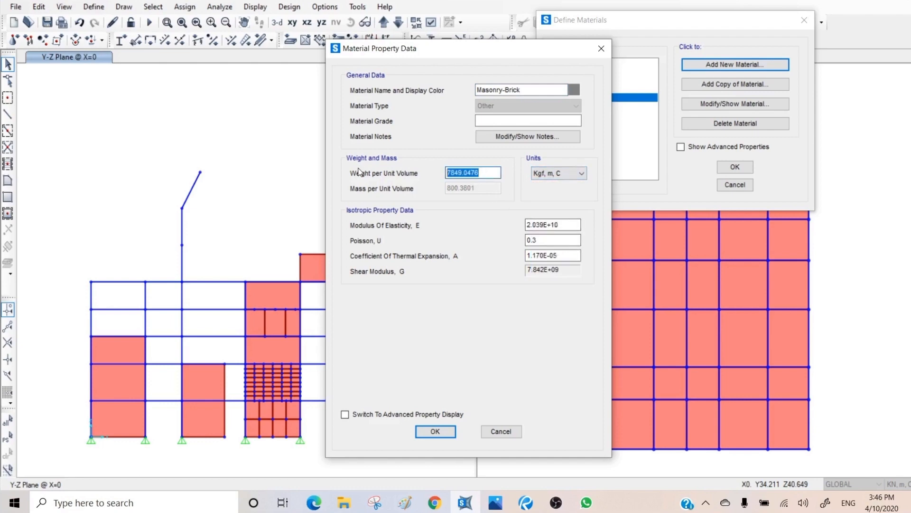
pyautogui.write('2000')
pyautogui.click(582, 174)
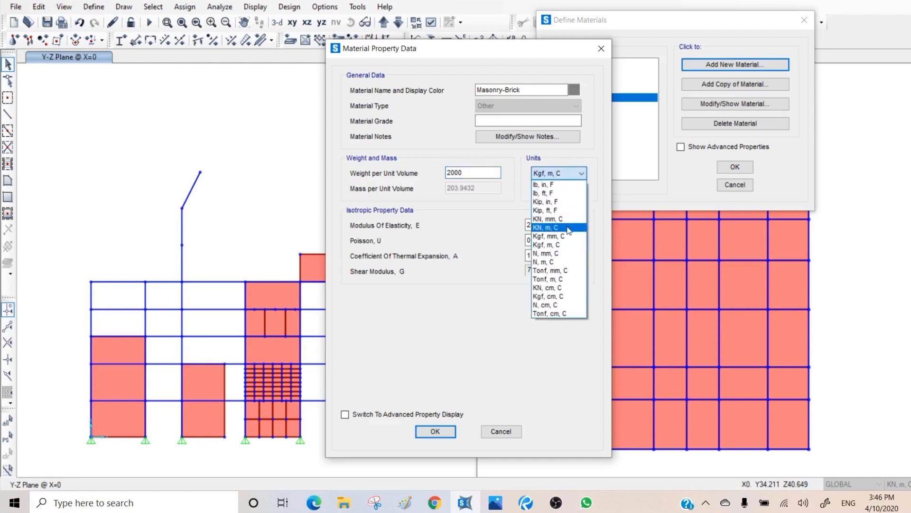
pyautogui.click(564, 254)
pyautogui.click(564, 256)
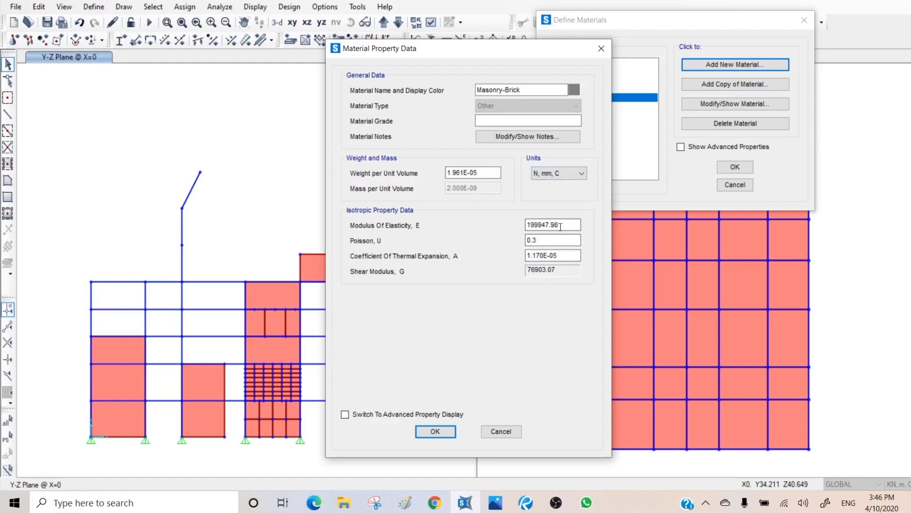
# Set the masonry's modulus of elasticity to 3850, Poisson's ratio to 0.1 and coefficient of thermal expansion to 8.5e-6
pyautogui.moveTo(559, 225); pyautogui.dragTo(478, 226)
pyautogui.write('3850')
pyautogui.click(539, 240)
pyautogui.hotkey('shift', 'Left')
pyautogui.write('1')
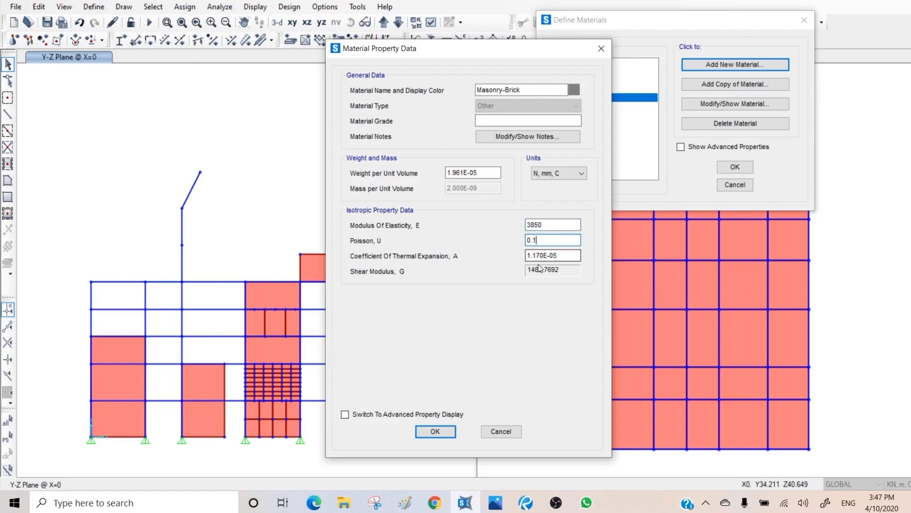
pyautogui.press('Tab')
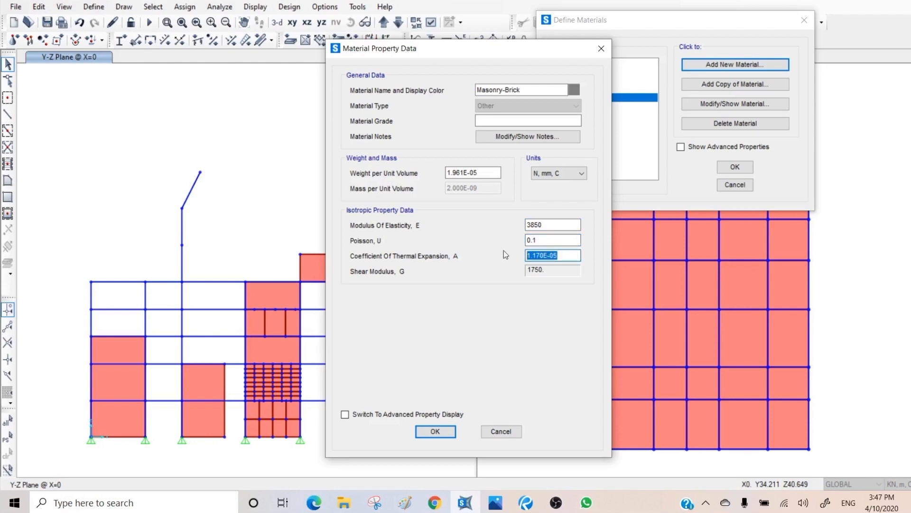
pyautogui.write('8.5e-6')
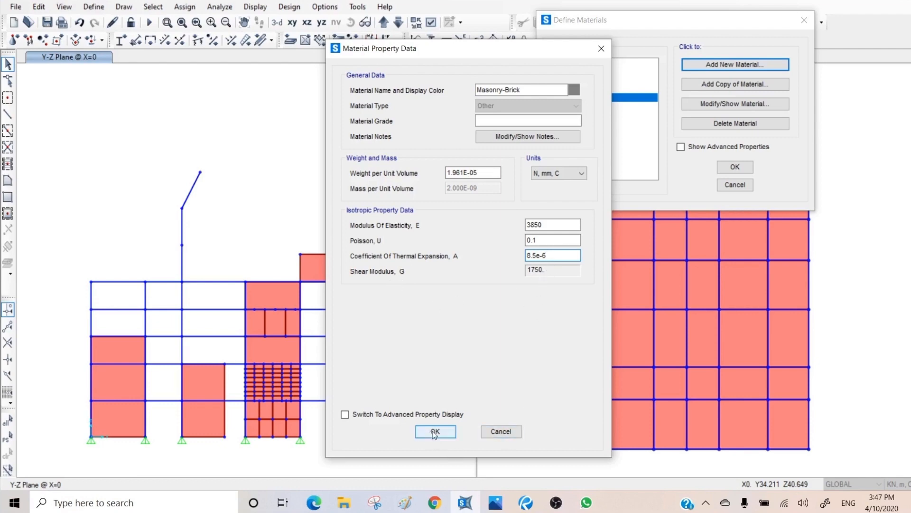
# Change the Masonry-Brick display color to orange and accept the material
pyautogui.click(573, 89)
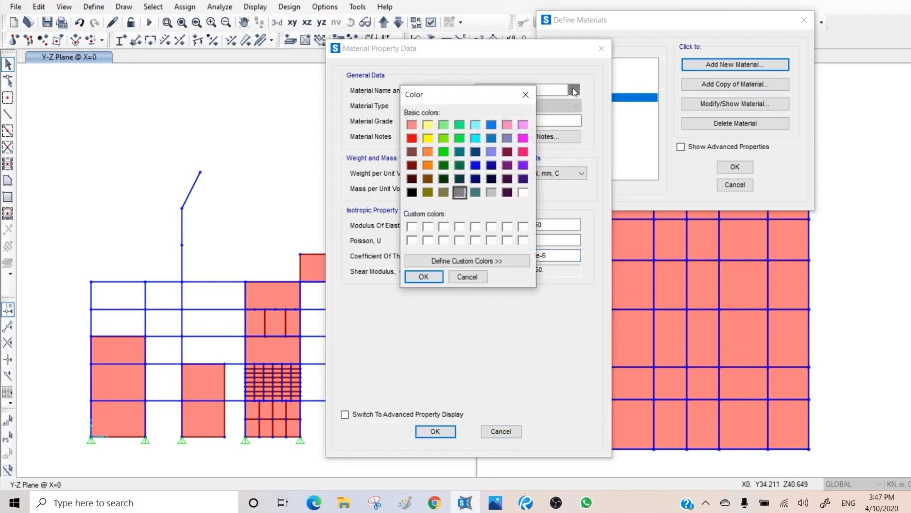
pyautogui.click(427, 166)
pyautogui.click(428, 277)
pyautogui.click(435, 431)
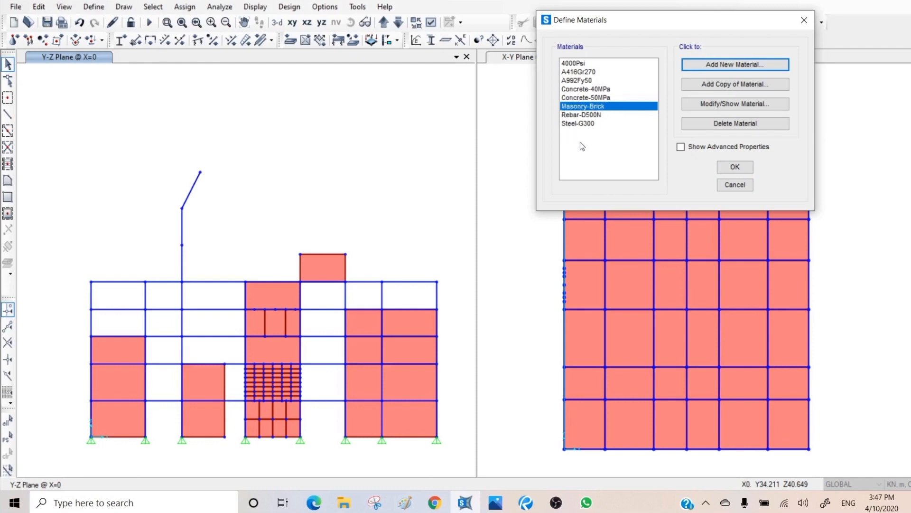
# Accept the material definitions and begin importing a steel I/Wide Flange frame section property
pyautogui.click(734, 168)
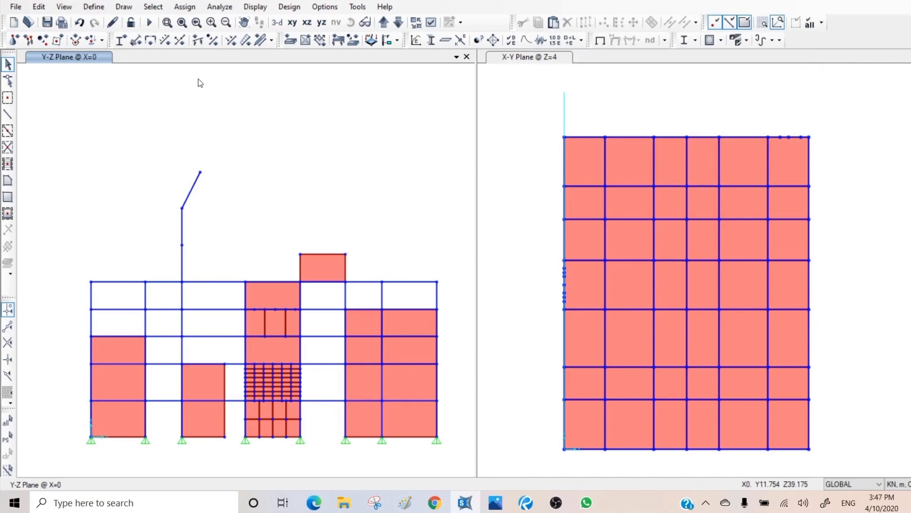
pyautogui.click(94, 7)
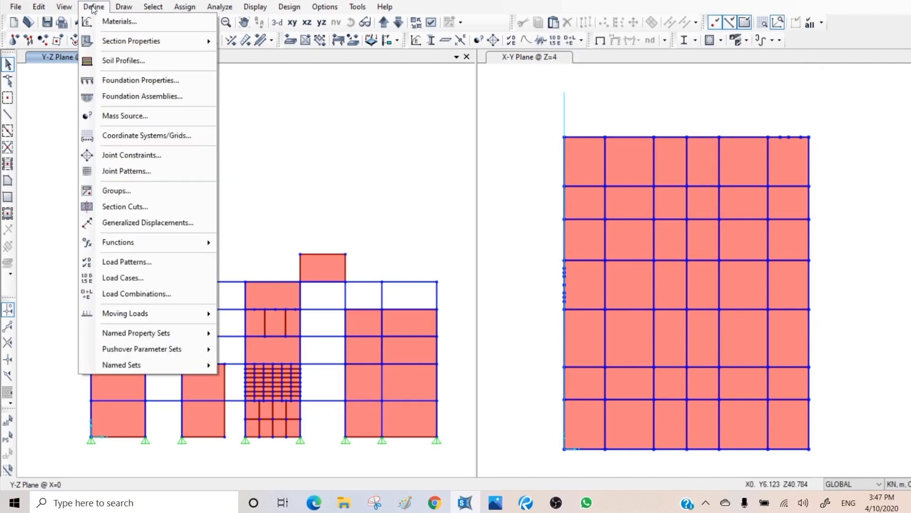
pyautogui.moveTo(115, 46)
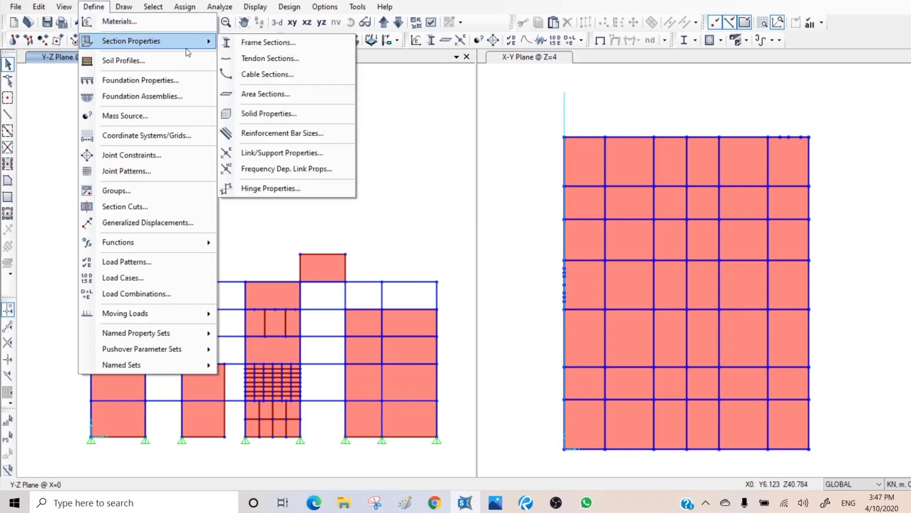
pyautogui.click(263, 43)
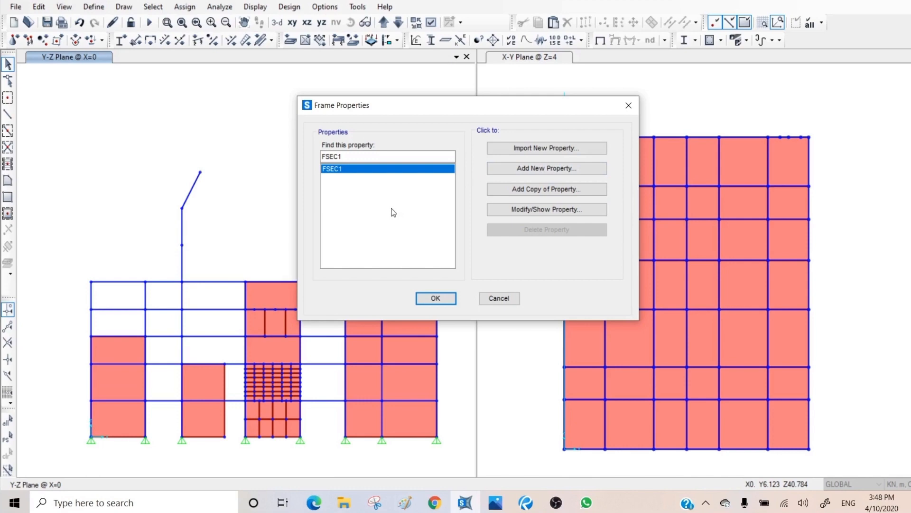
pyautogui.click(557, 149)
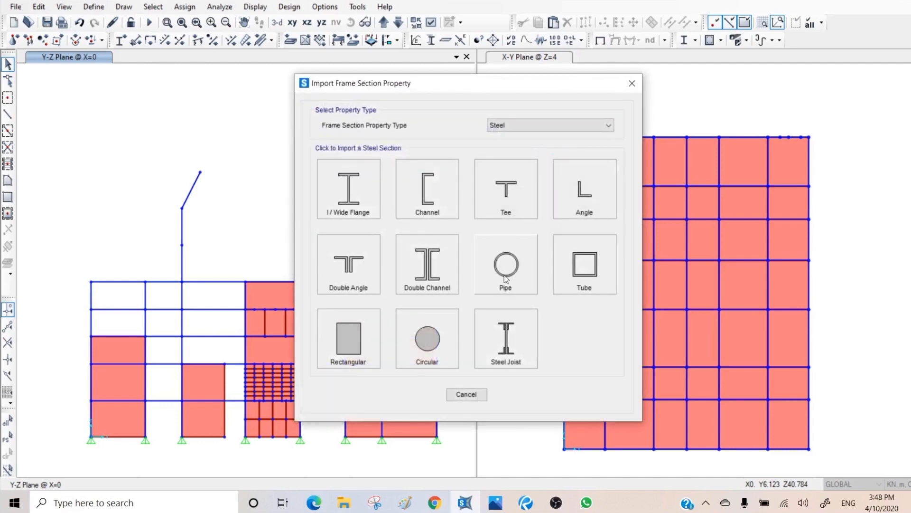
pyautogui.click(346, 189)
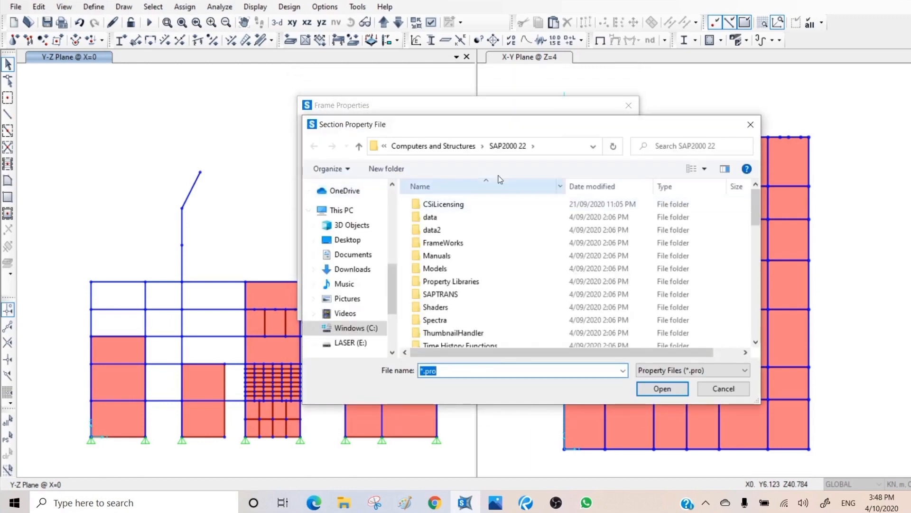
# Load the AusNZV8.pro section property file from the SAP2000 22 folder
pyautogui.moveTo(555, 127); pyautogui.dragTo(623, 36)
pyautogui.scroll(-1, 570, 188)
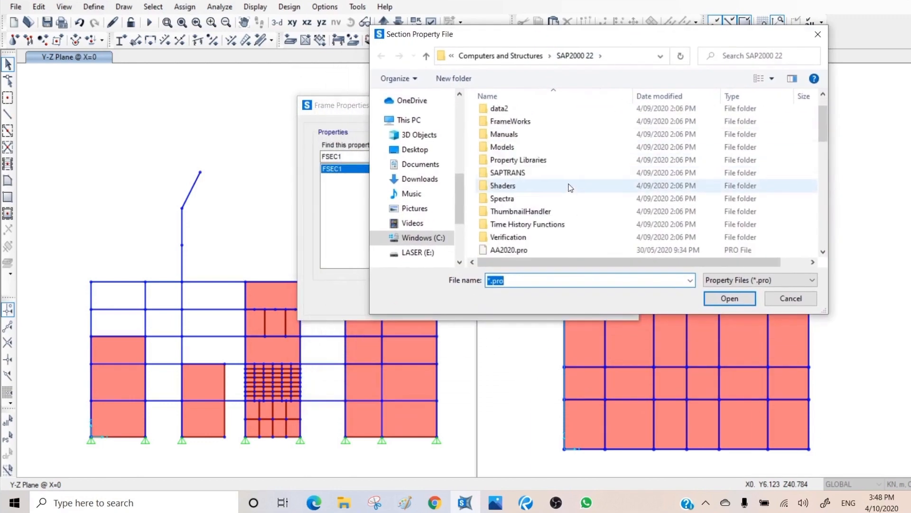
pyautogui.scroll(-3, 570, 187)
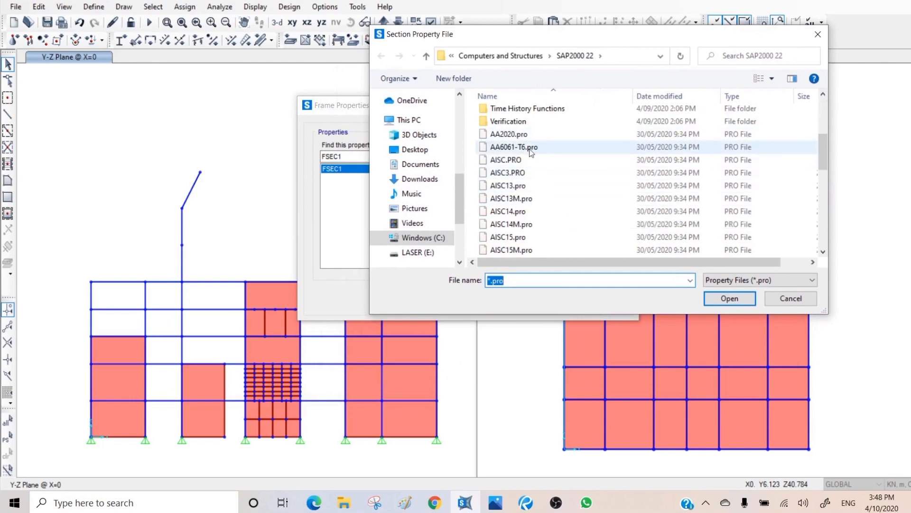
pyautogui.scroll(-1, 526, 190)
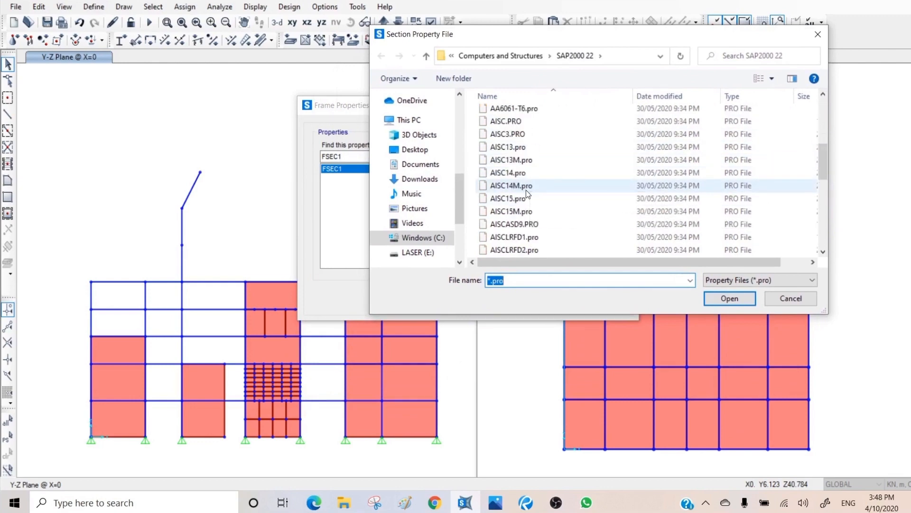
pyautogui.scroll(-3, 526, 192)
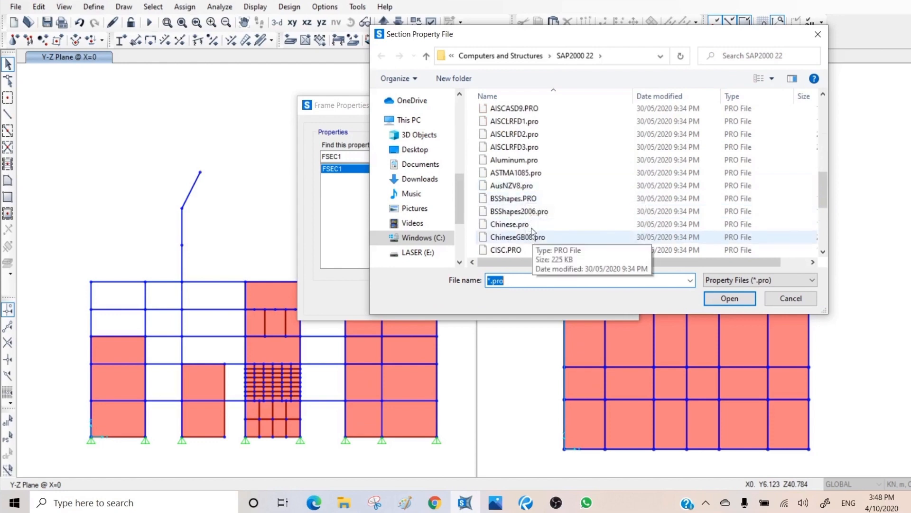
pyautogui.click(518, 189)
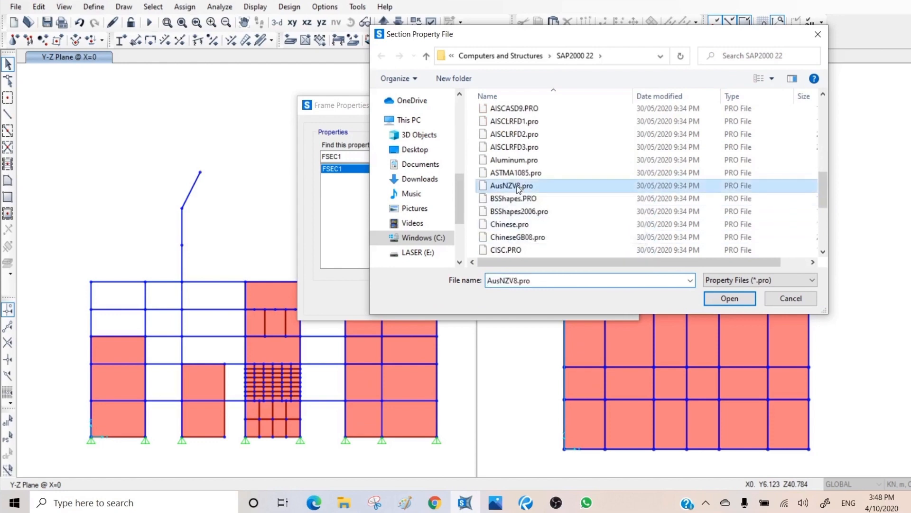
pyautogui.click(725, 299)
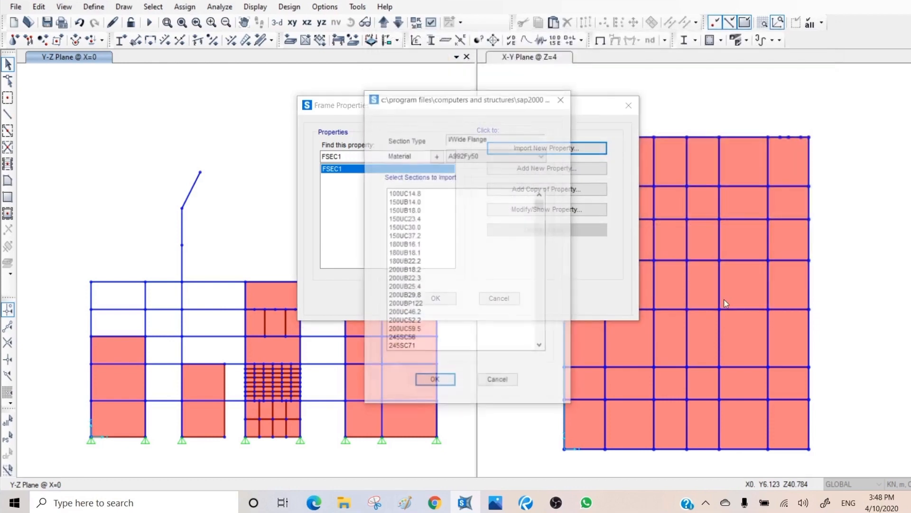
# Import the 250UC72.9 section with Steel-G300 as its material
pyautogui.moveTo(469, 101); pyautogui.dragTo(739, 76)
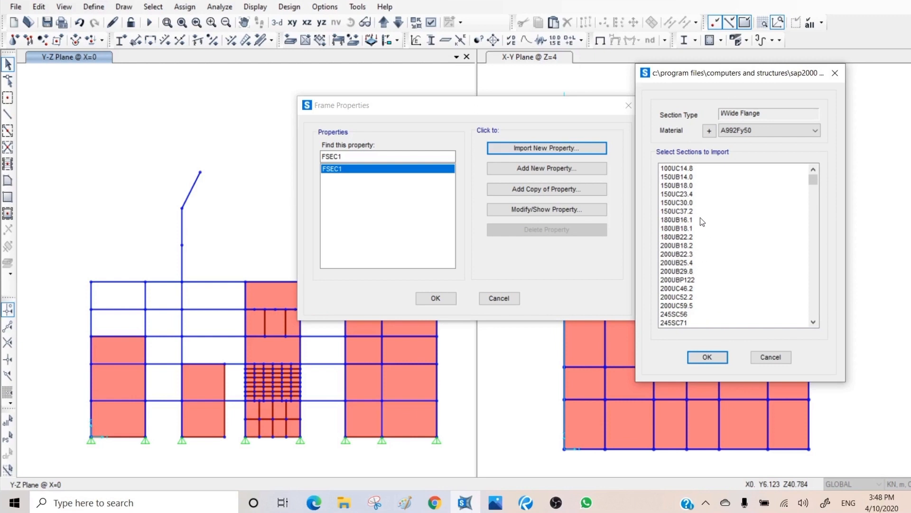
pyautogui.scroll(-5, 696, 235)
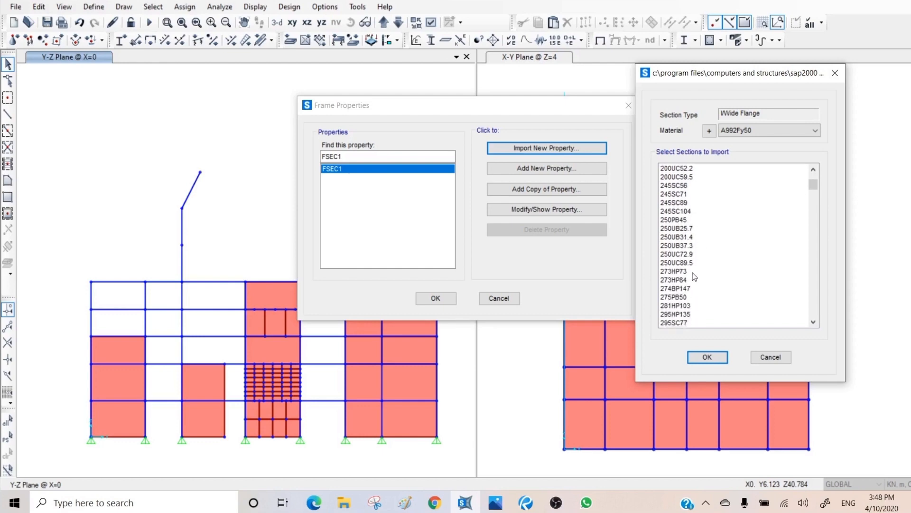
pyautogui.click(671, 255)
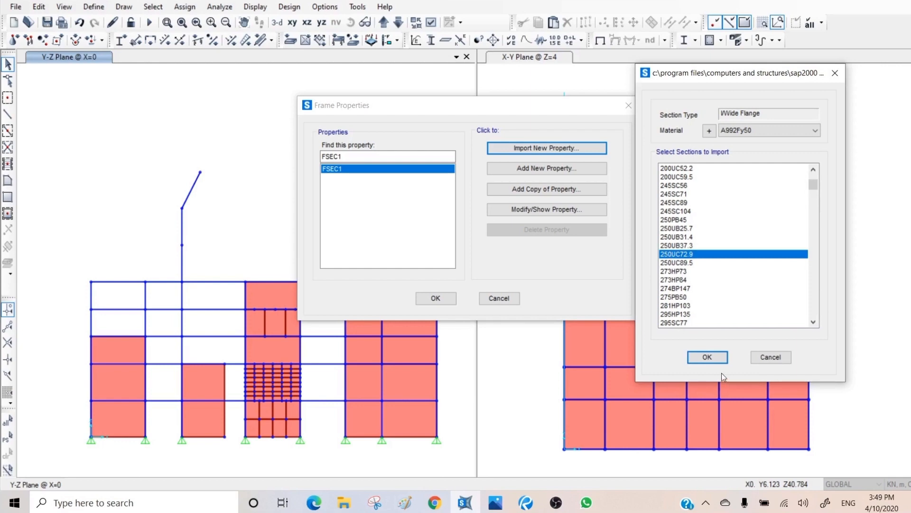
pyautogui.click(770, 130)
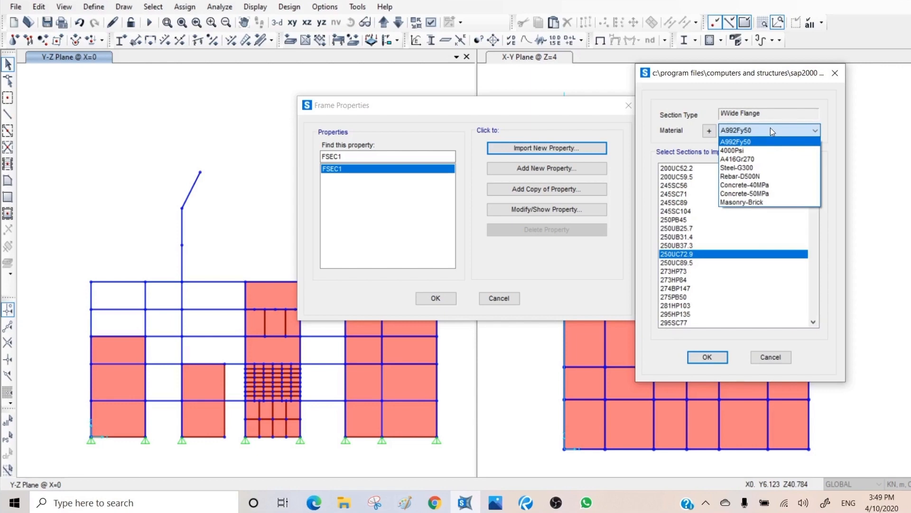
pyautogui.click(747, 169)
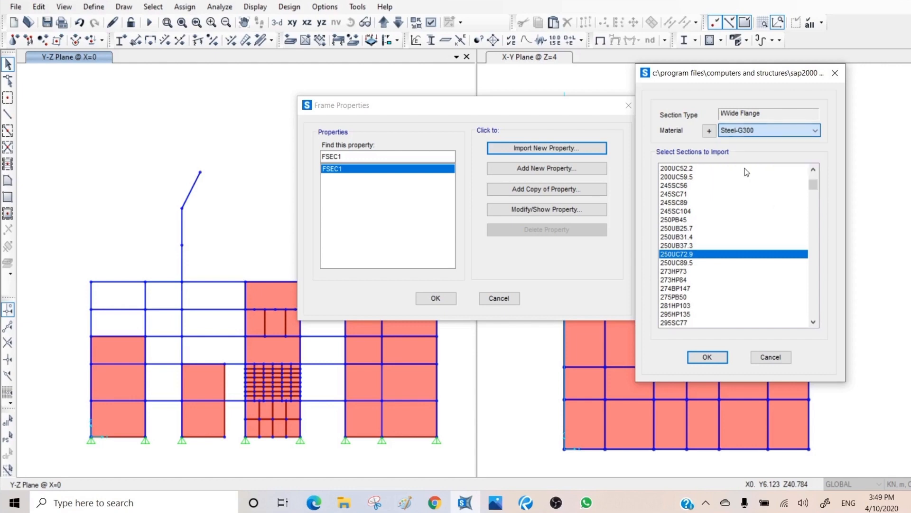
pyautogui.click(706, 357)
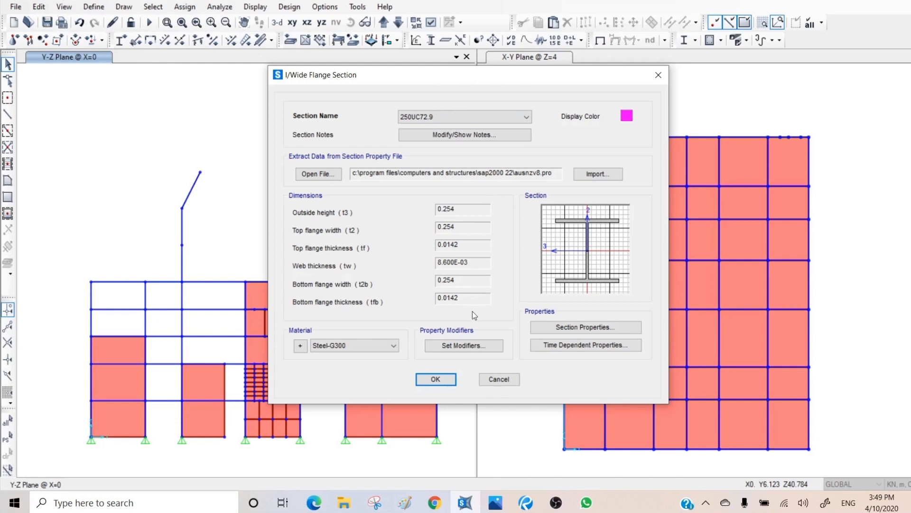
# Check the material choices for the 250UC72.9 section and change its display color to blue
pyautogui.click(386, 345)
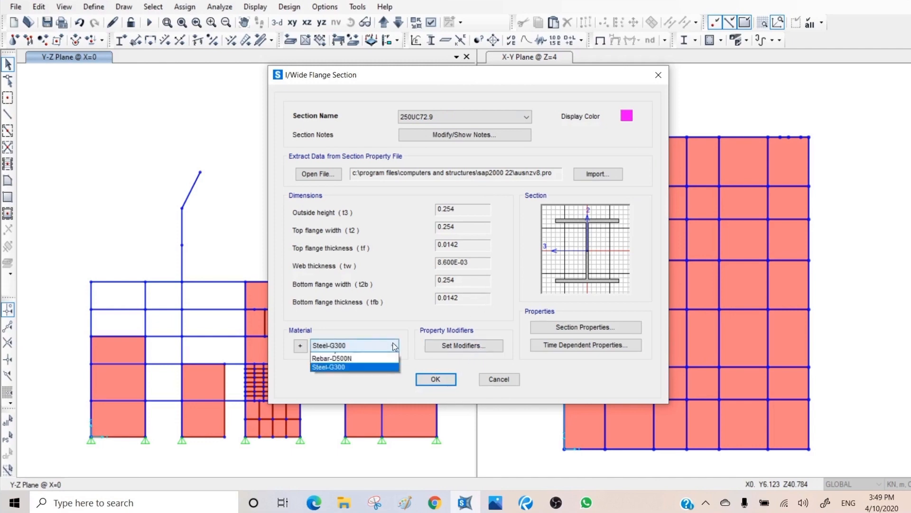
pyautogui.click(380, 319)
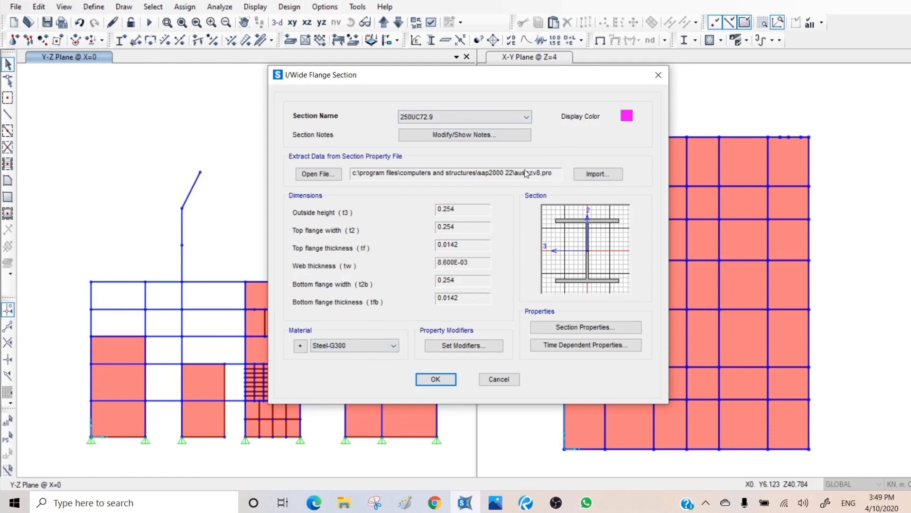
pyautogui.click(626, 117)
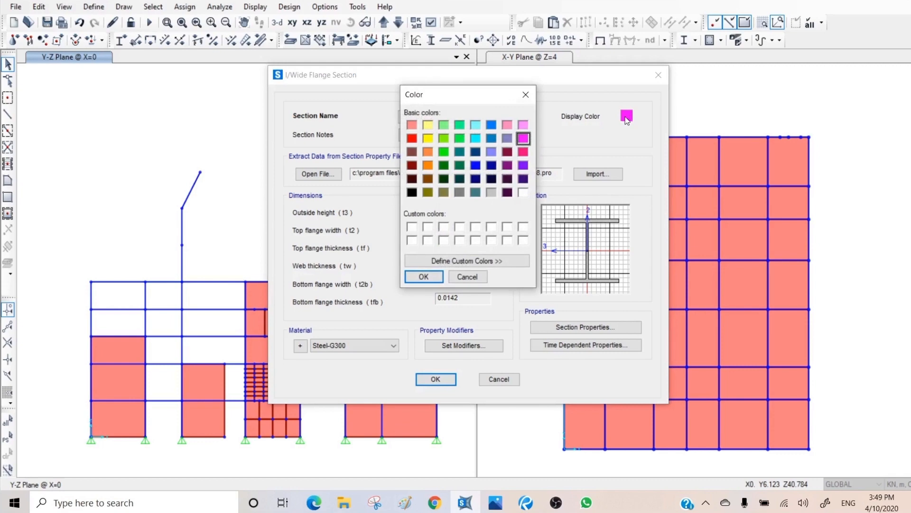
pyautogui.click(476, 167)
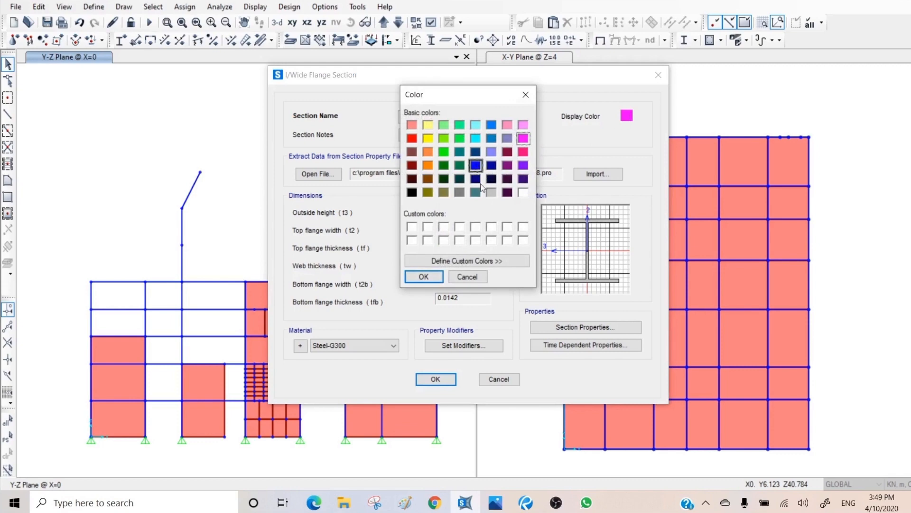
pyautogui.click(423, 277)
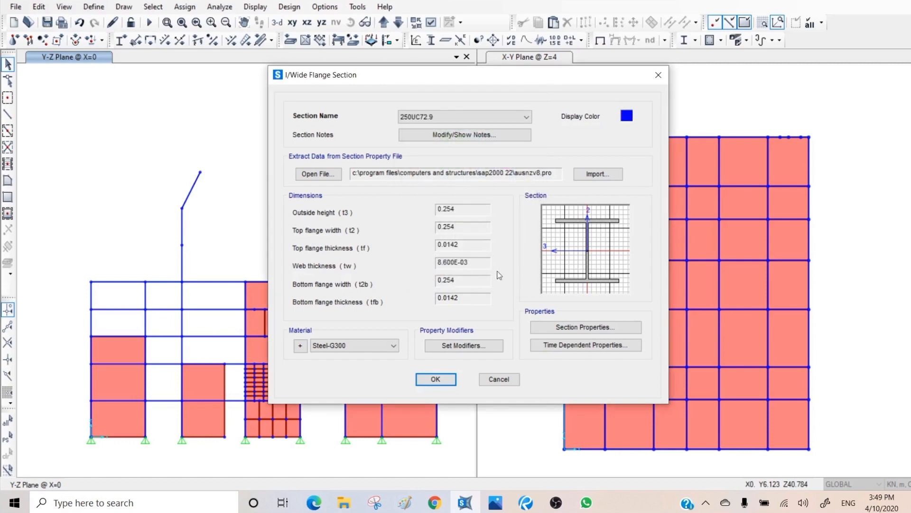
# Review the calculated properties of the 250UC72.9 section, then accept it and the frame properties list
pyautogui.click(568, 334)
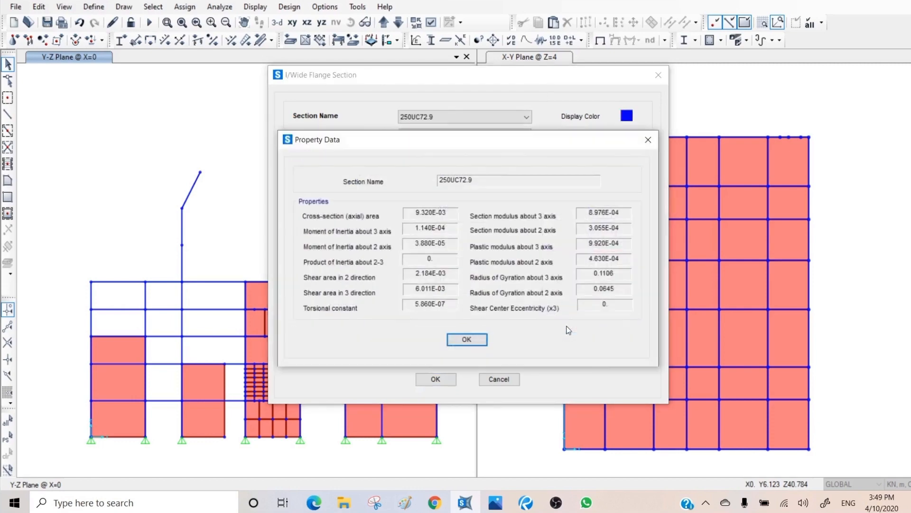
pyautogui.click(471, 338)
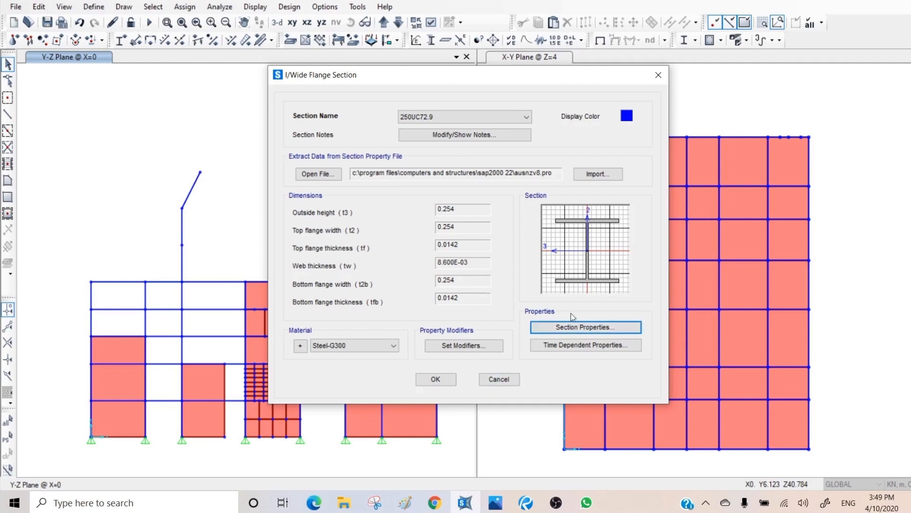
pyautogui.click(440, 383)
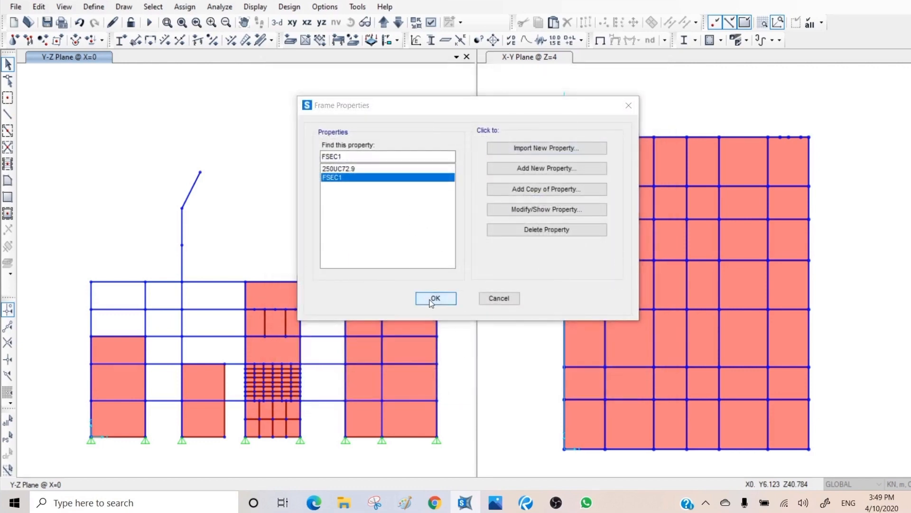
pyautogui.click(431, 300)
# Switch the model units to N, mm, C and reopen the definition of the 250UC72.9 frame section
pyautogui.click(910, 484)
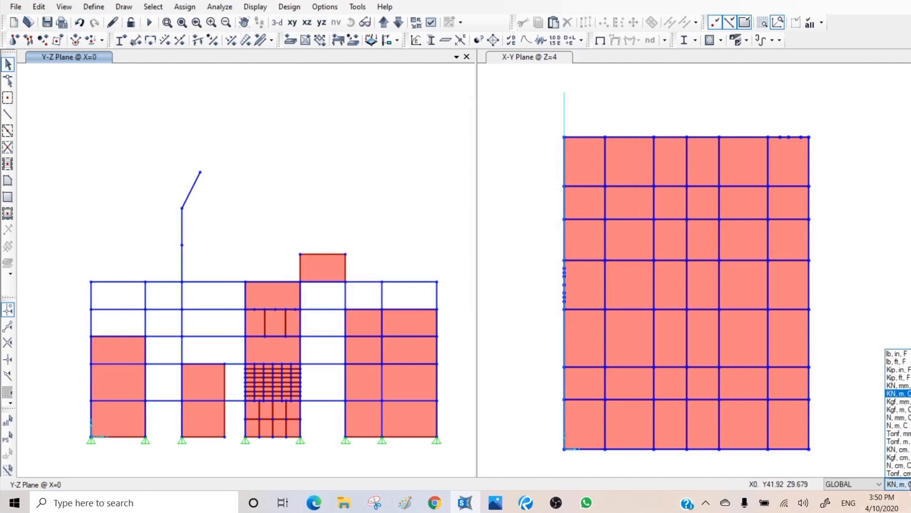
pyautogui.click(894, 418)
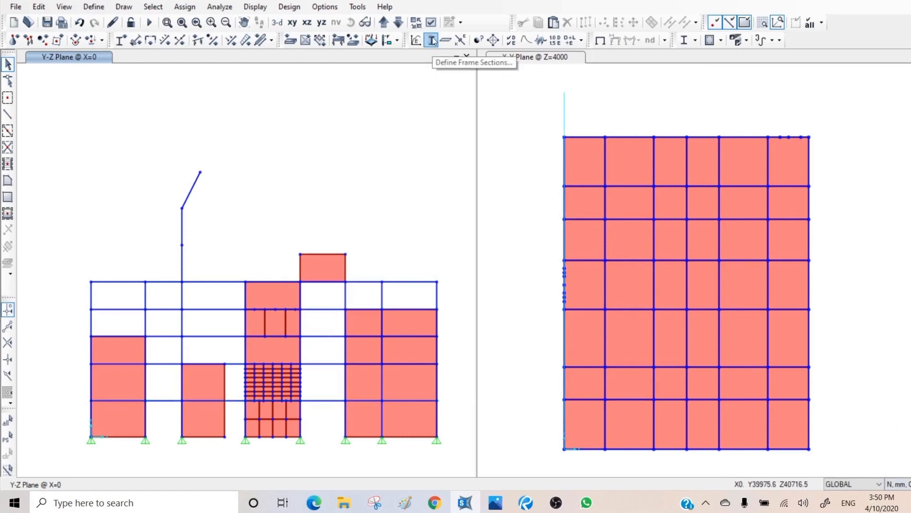
pyautogui.click(94, 7)
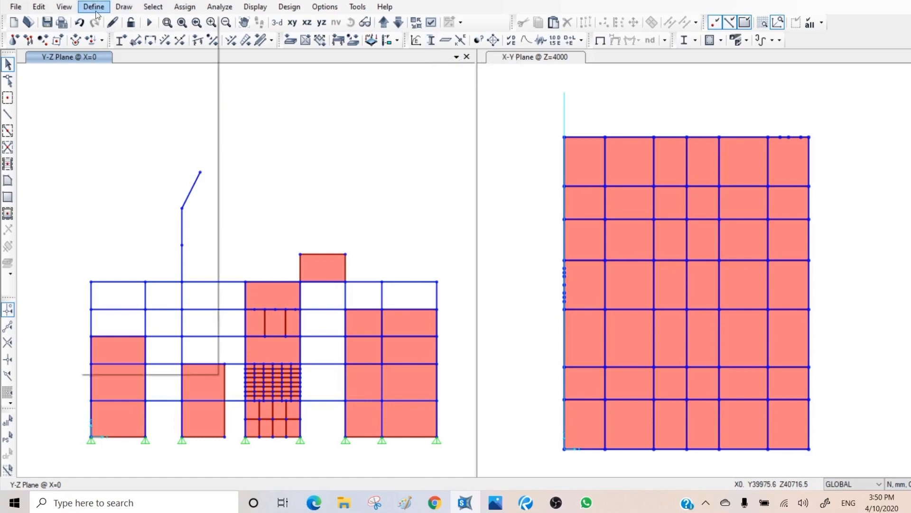
pyautogui.moveTo(108, 41)
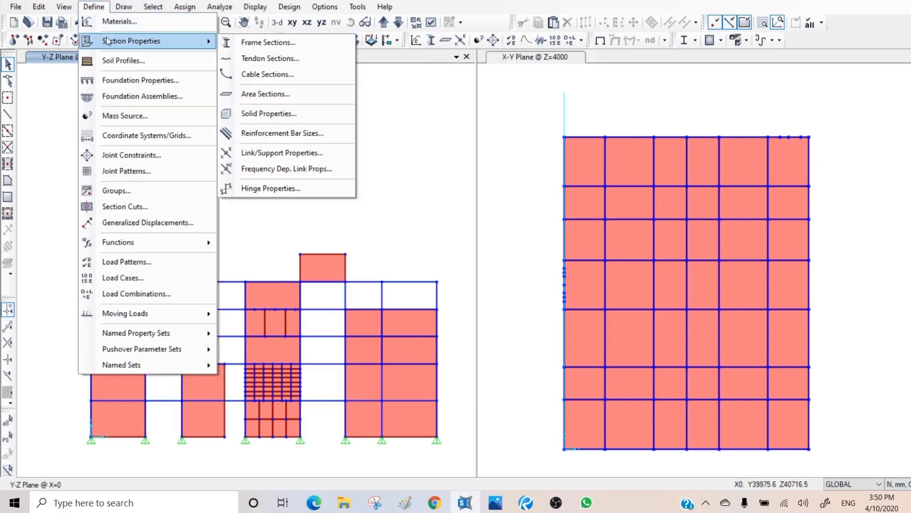
pyautogui.click(265, 42)
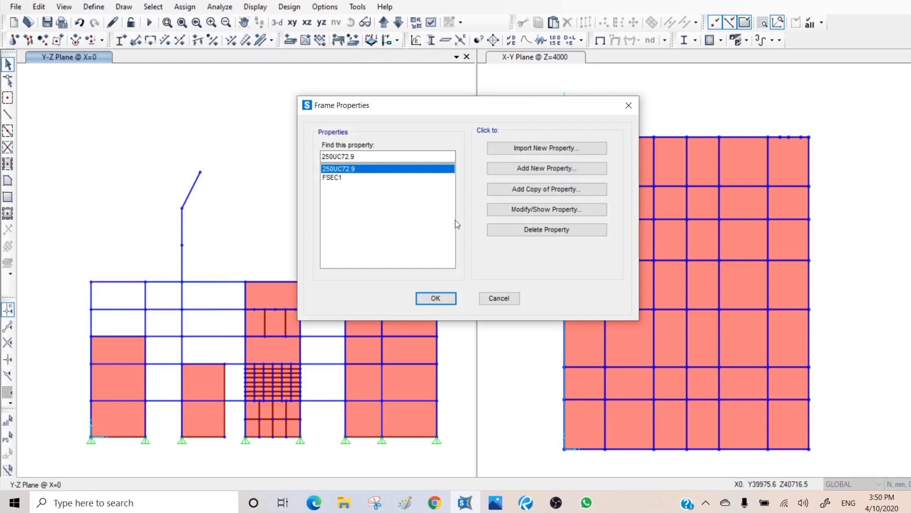
pyautogui.click(529, 210)
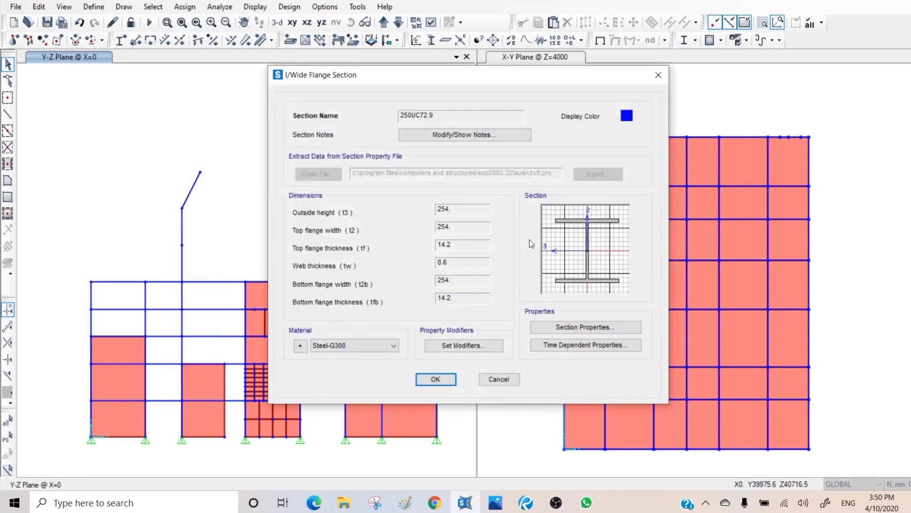
# Review the section properties and stiffness modification factors of the 250UC72.9 section, and accept its definition
pyautogui.click(585, 328)
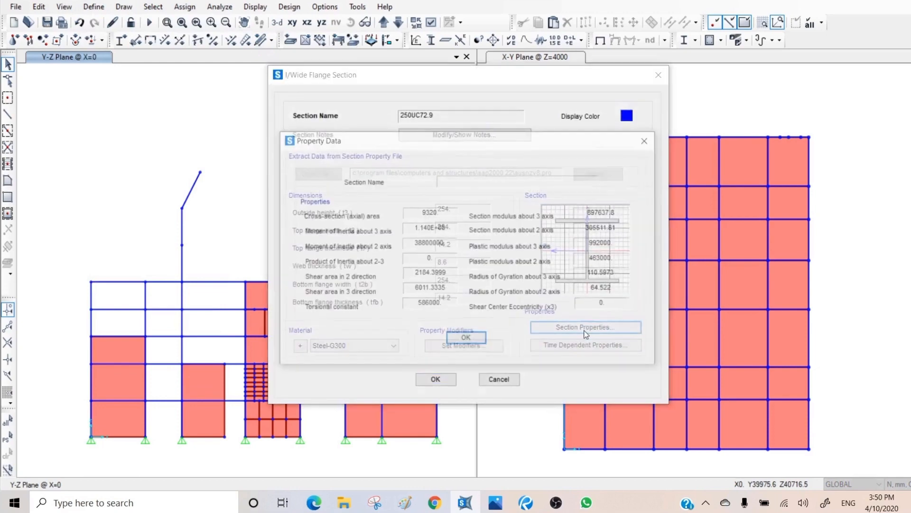
pyautogui.click(464, 340)
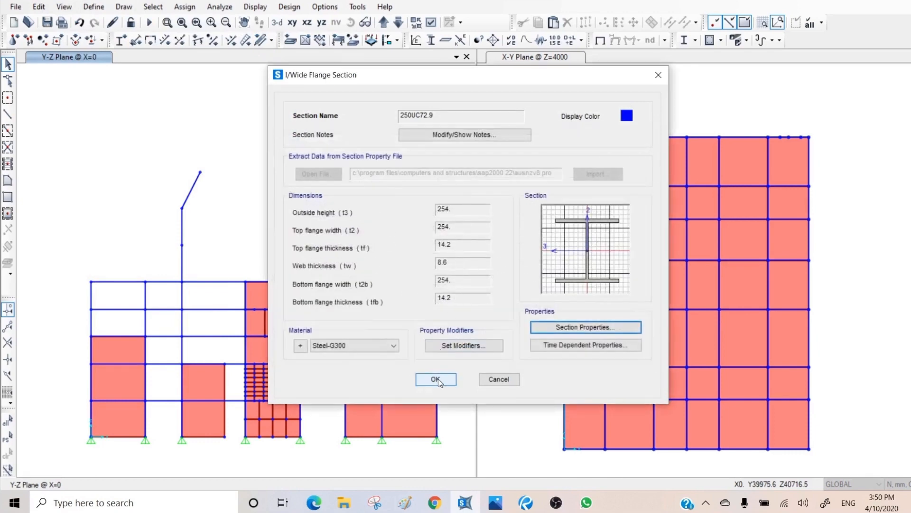
pyautogui.click(460, 345)
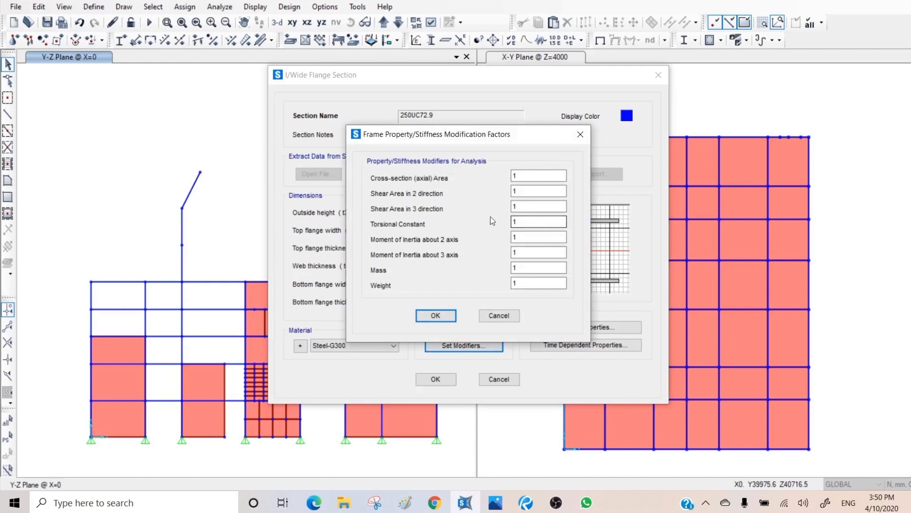
pyautogui.click(532, 208)
pyautogui.click(433, 318)
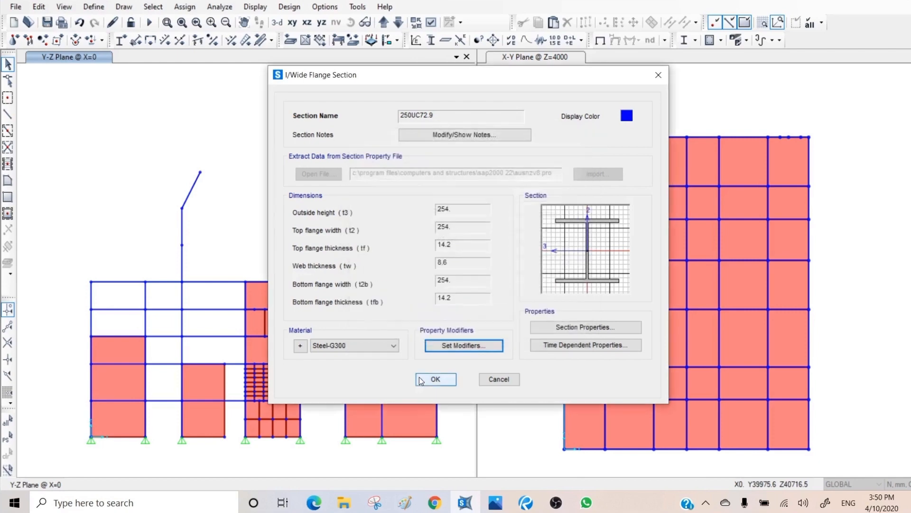
pyautogui.click(432, 380)
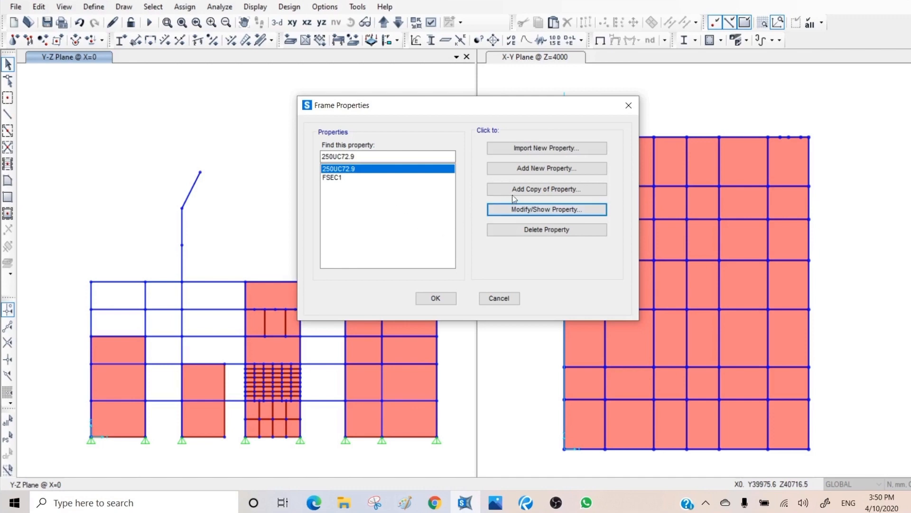
# Try to add a copy of the 250UC72.9 section, then cancel the new definition
pyautogui.click(542, 189)
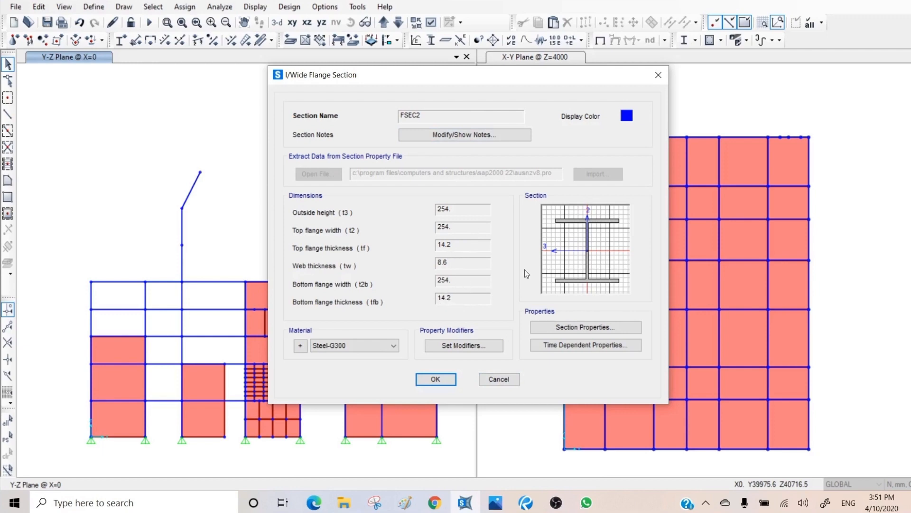
pyautogui.click(500, 379)
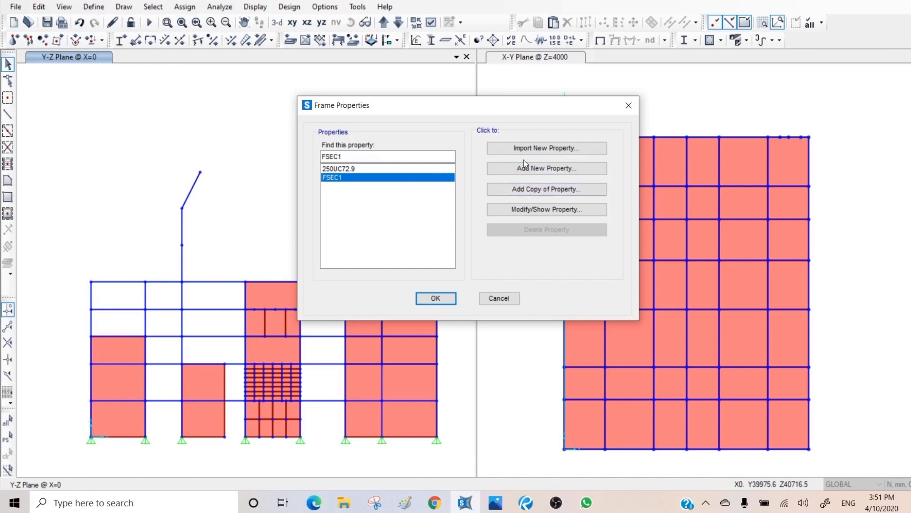
# Import the 250UB31.4 steel I/wide flange section with Steel-G300 as its material
pyautogui.click(555, 148)
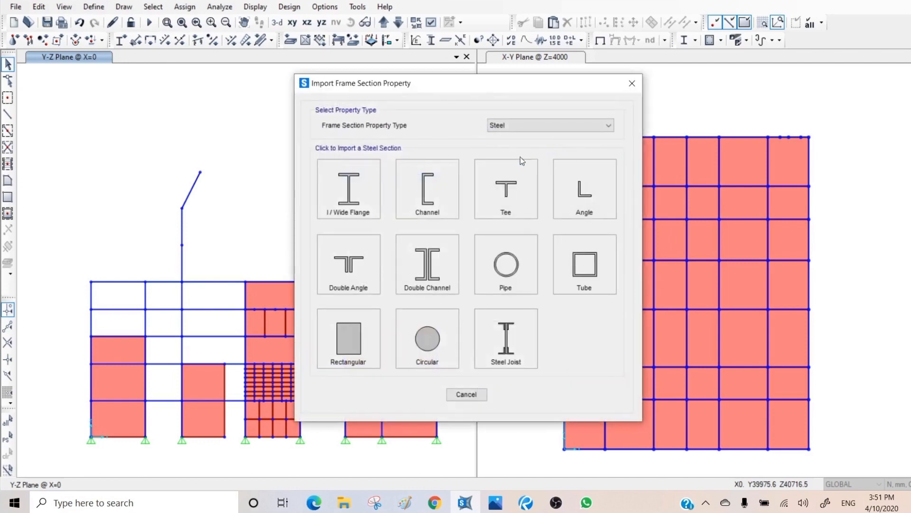
pyautogui.click(357, 190)
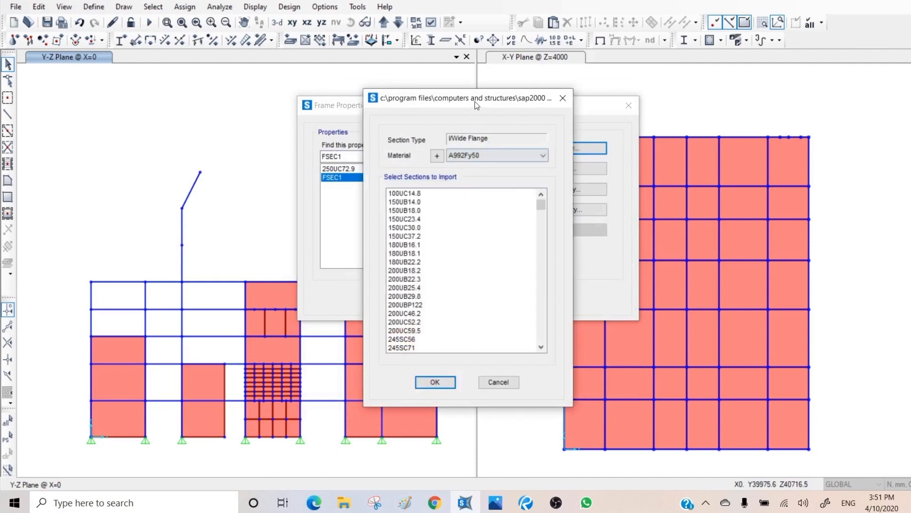
pyautogui.moveTo(474, 100); pyautogui.dragTo(745, 79)
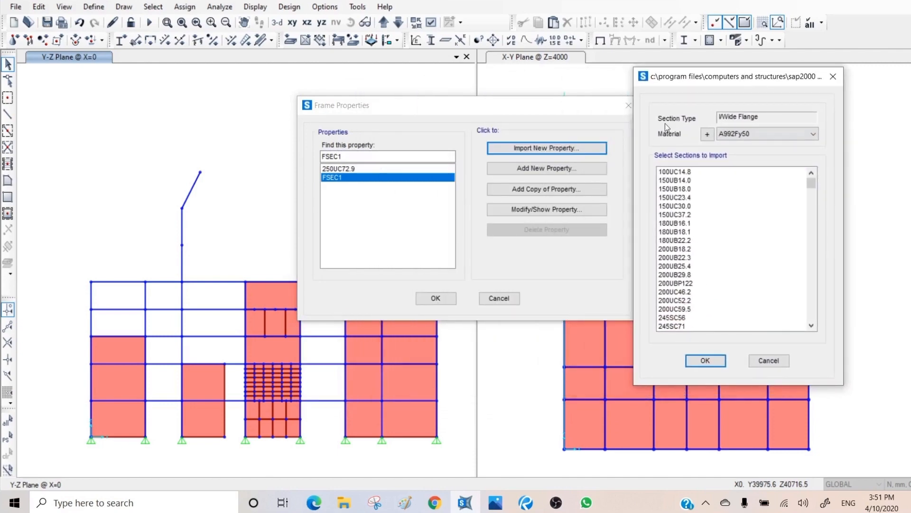
pyautogui.click(813, 134)
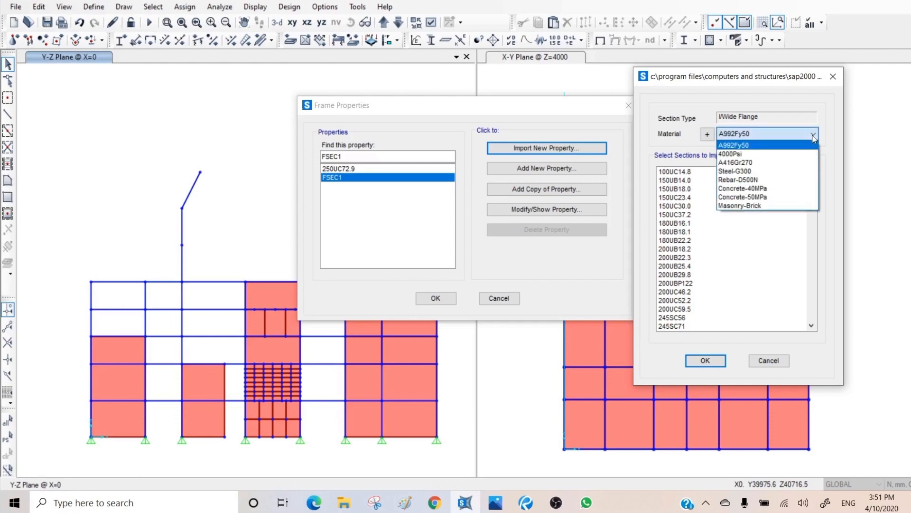
pyautogui.click(776, 171)
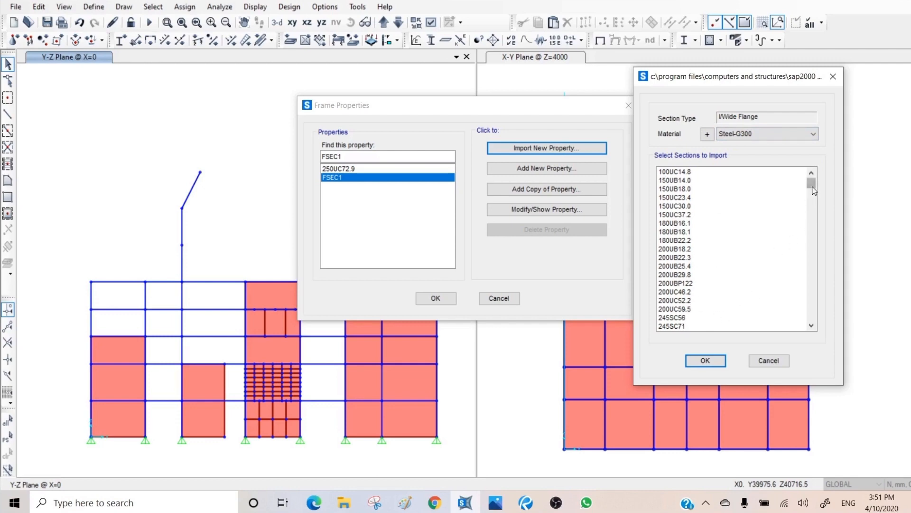
pyautogui.moveTo(811, 183); pyautogui.dragTo(812, 190)
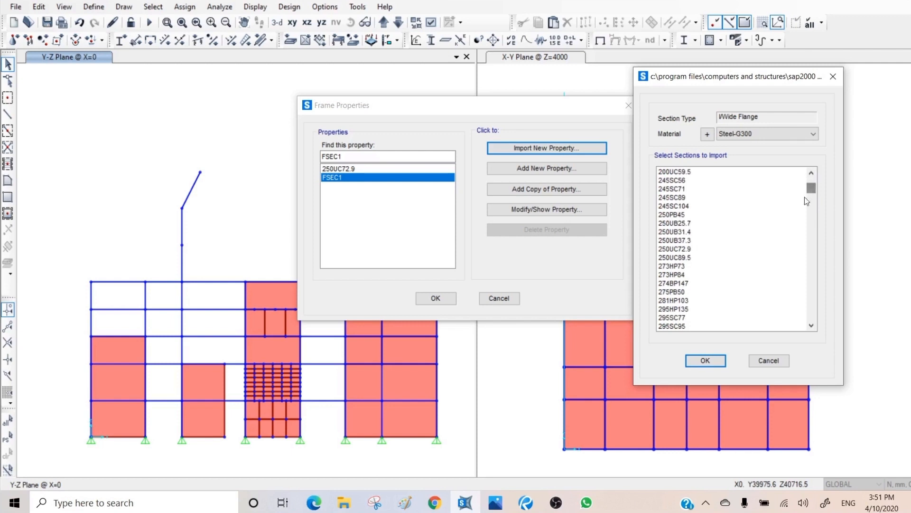
pyautogui.click(679, 232)
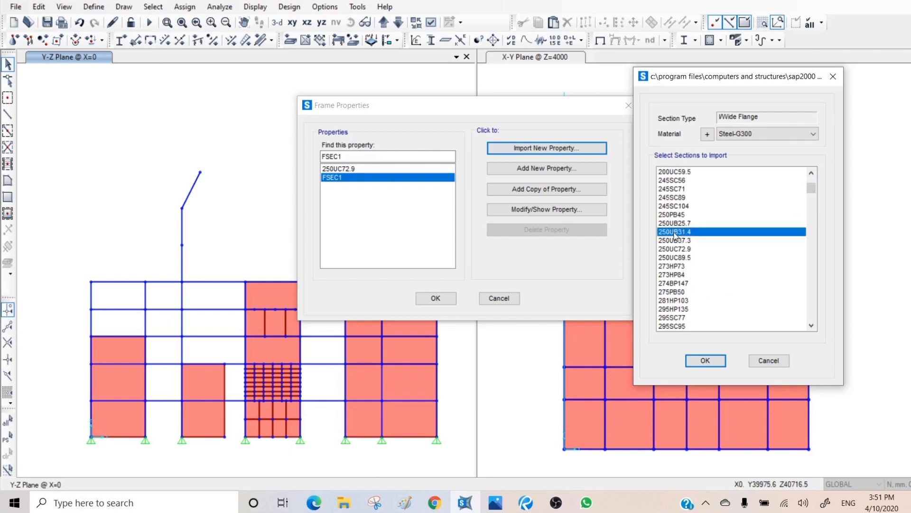
pyautogui.click(704, 361)
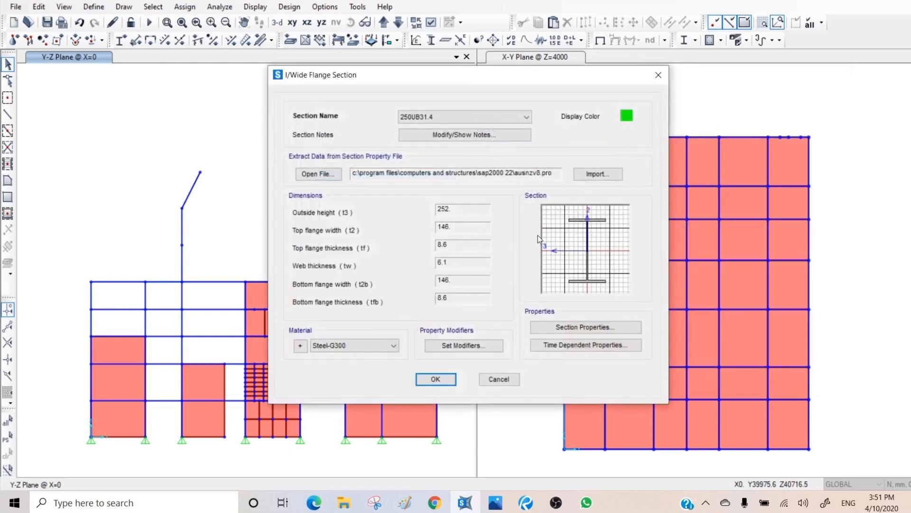
# Change the display color of the 250UB31.4 section to teal
pyautogui.click(627, 116)
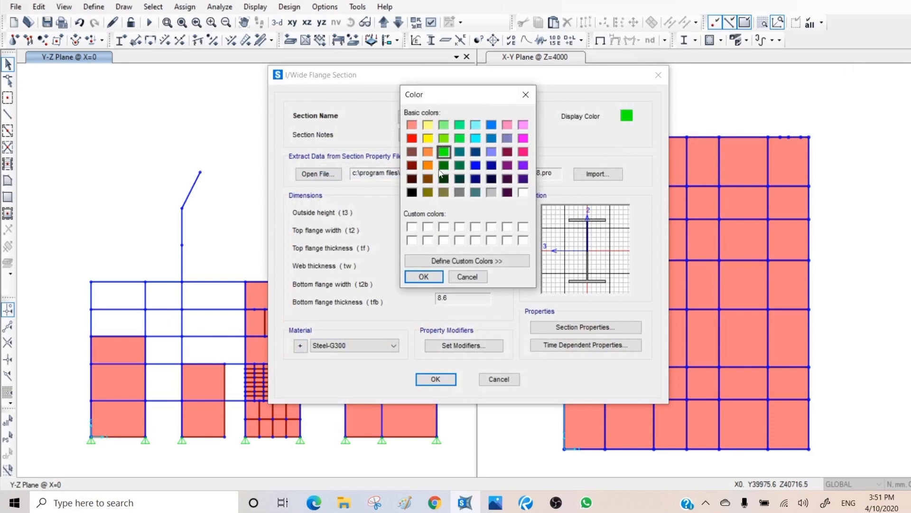
pyautogui.click(460, 151)
pyautogui.click(422, 276)
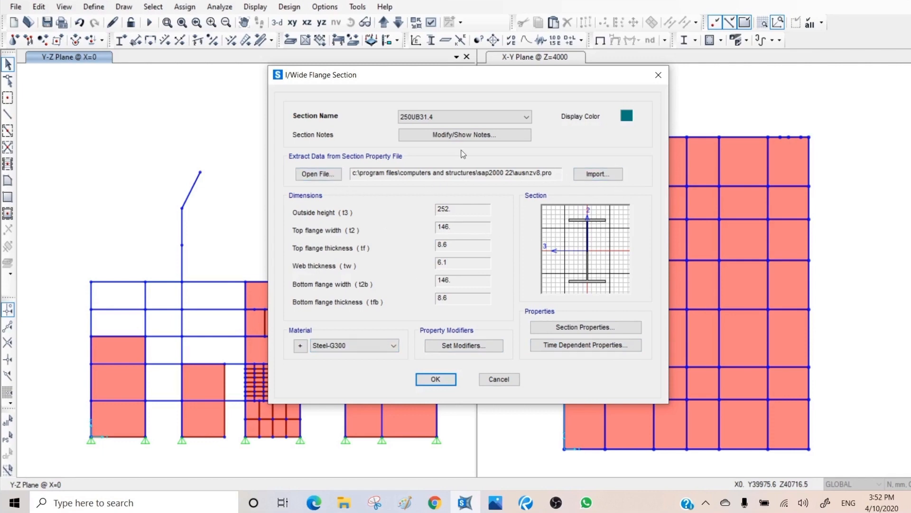
# Import the 250UB25.7 section with Steel-G300 from the same property file and accept the imported wide flange sections
pyautogui.click(596, 174)
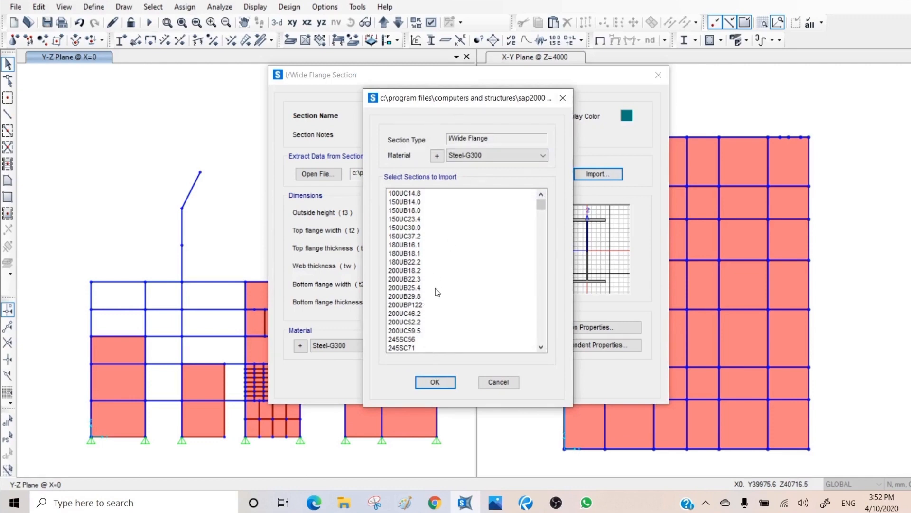
pyautogui.click(541, 347)
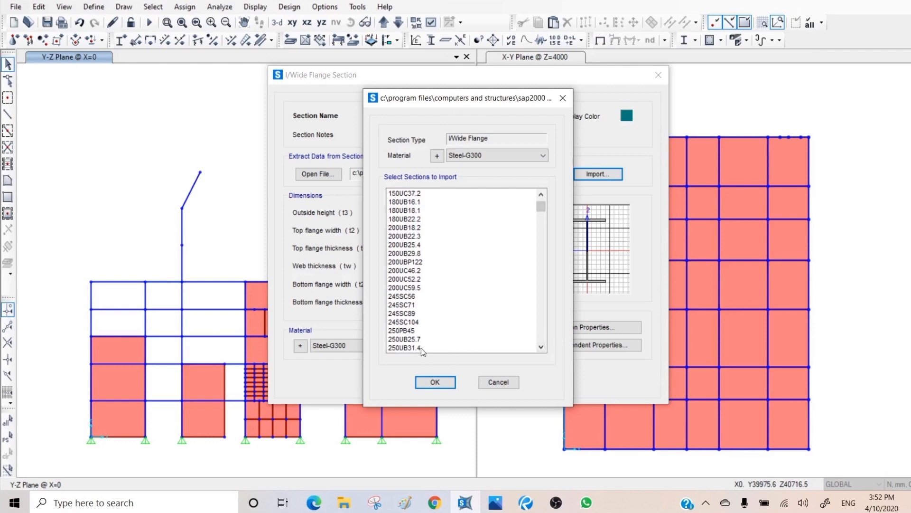
pyautogui.click(411, 339)
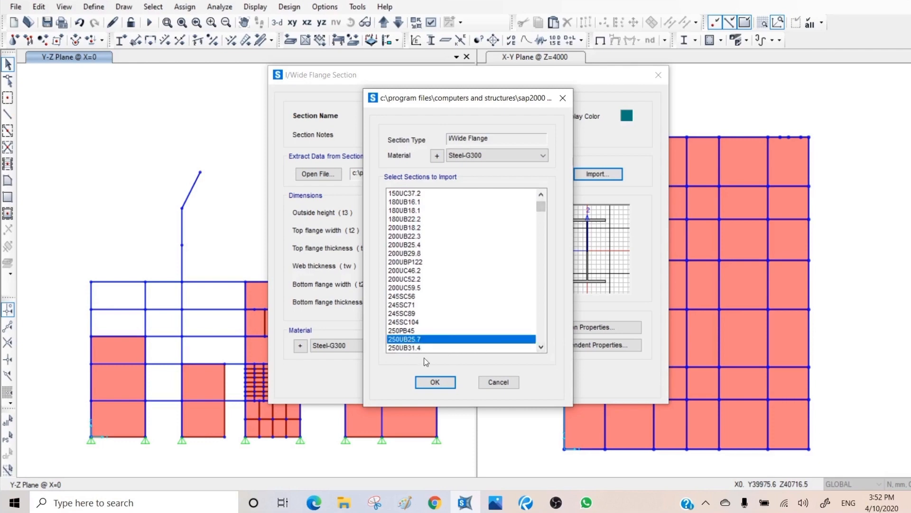
pyautogui.click(435, 382)
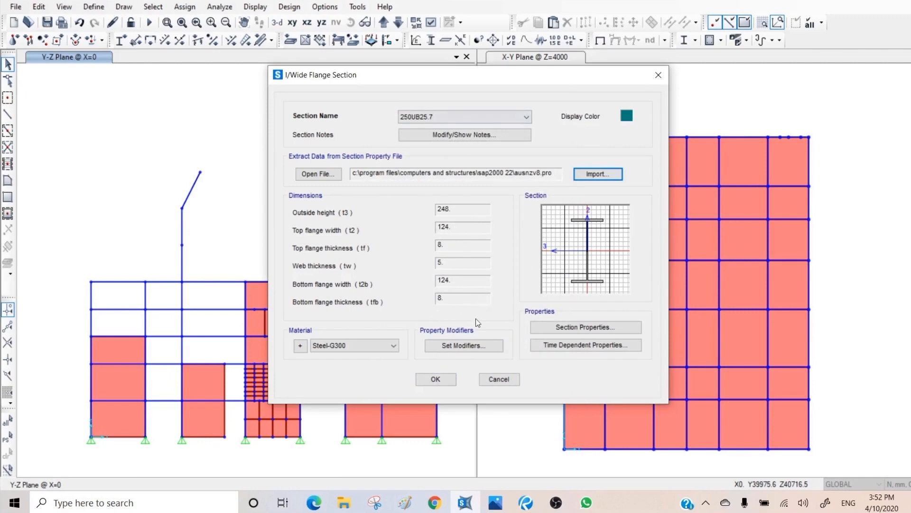
pyautogui.click(437, 380)
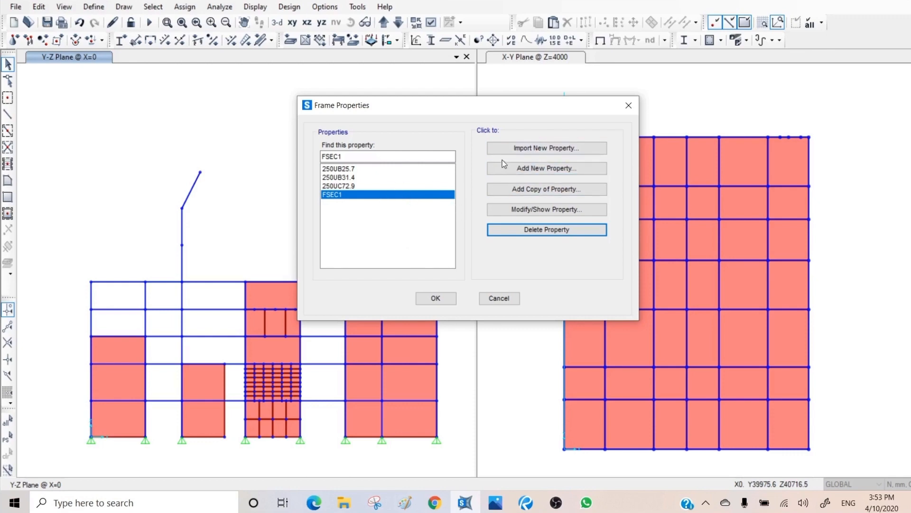
# Try to import a steel double angle section from the ausnzv8.pro property file
pyautogui.click(531, 150)
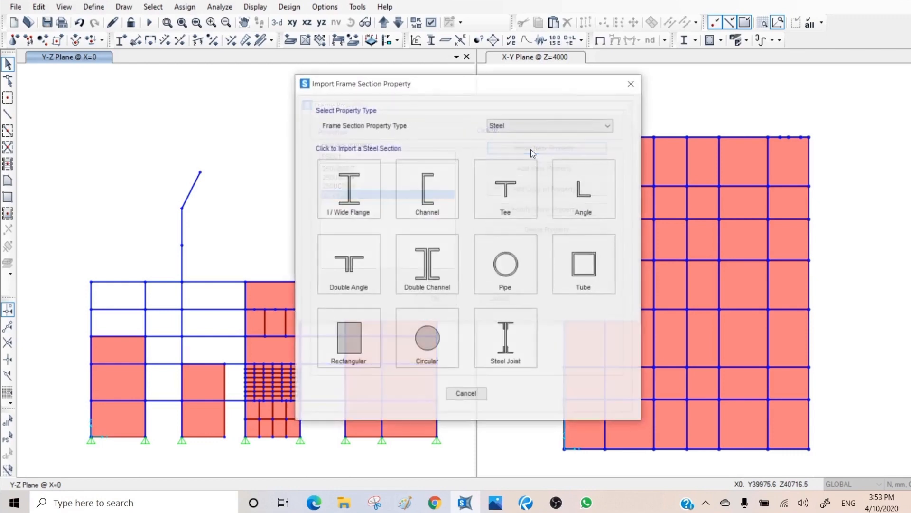
pyautogui.click(349, 269)
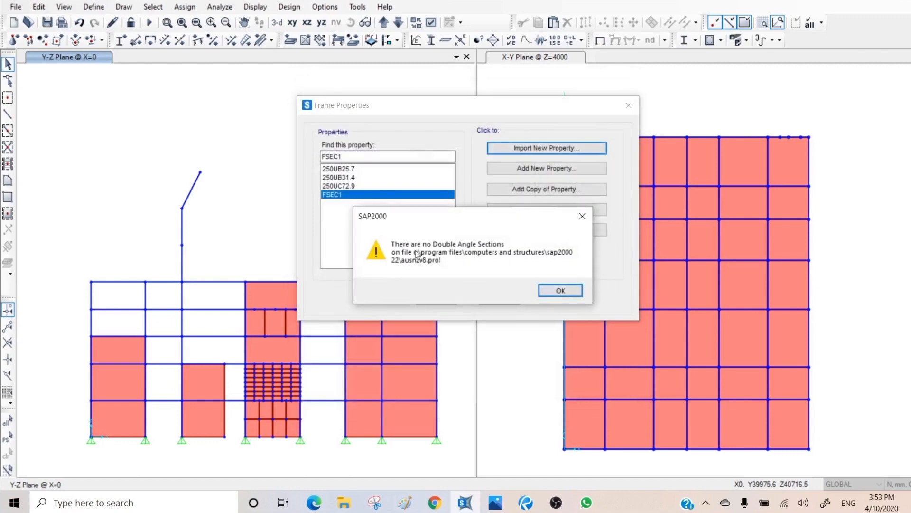
pyautogui.click(560, 291)
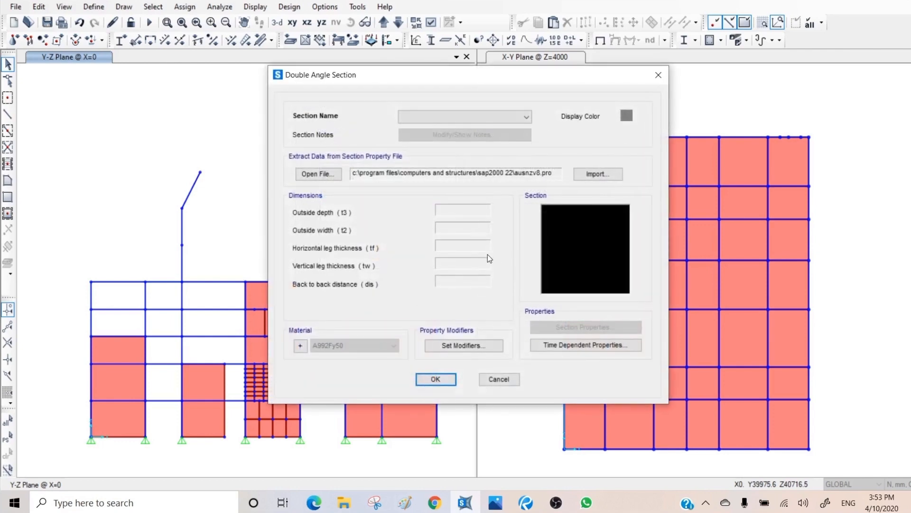
pyautogui.click(494, 376)
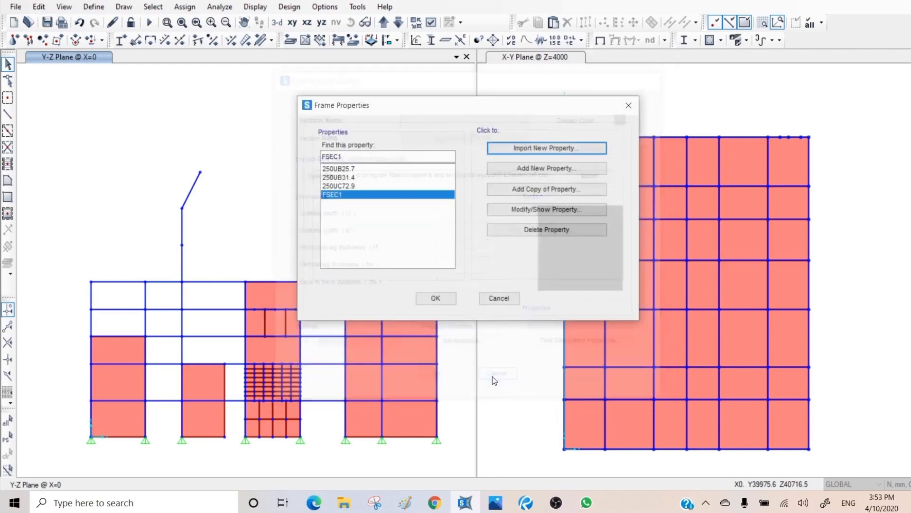
# Import the 90x90x10EA steel angle section and set its material to Steel-G300
pyautogui.click(542, 147)
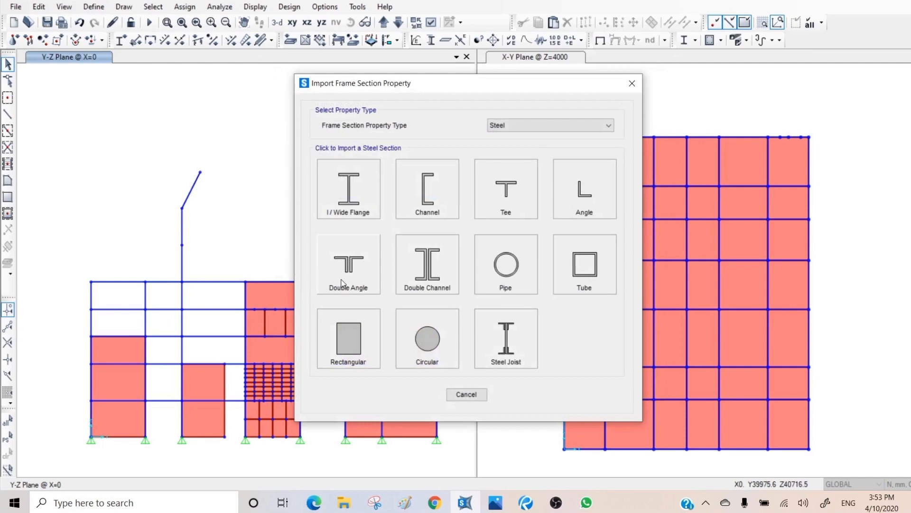
pyautogui.click(585, 192)
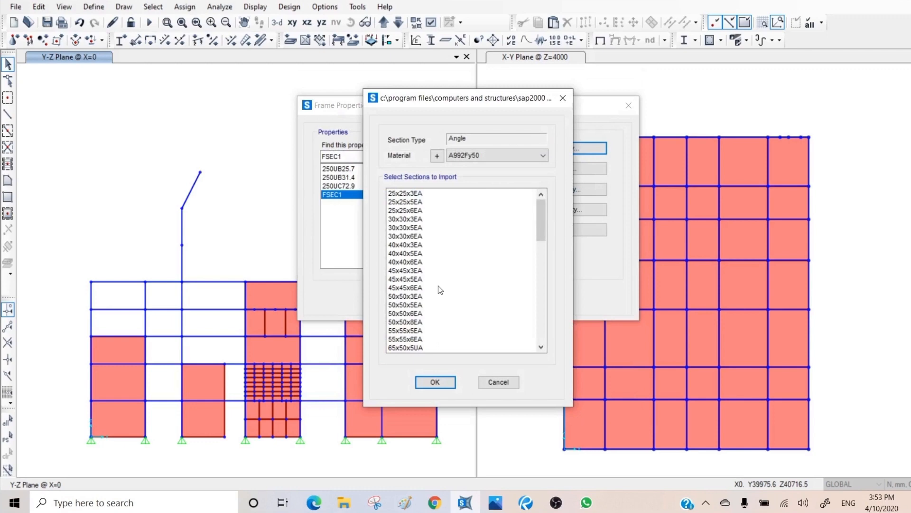
pyautogui.scroll(-2, 429, 335)
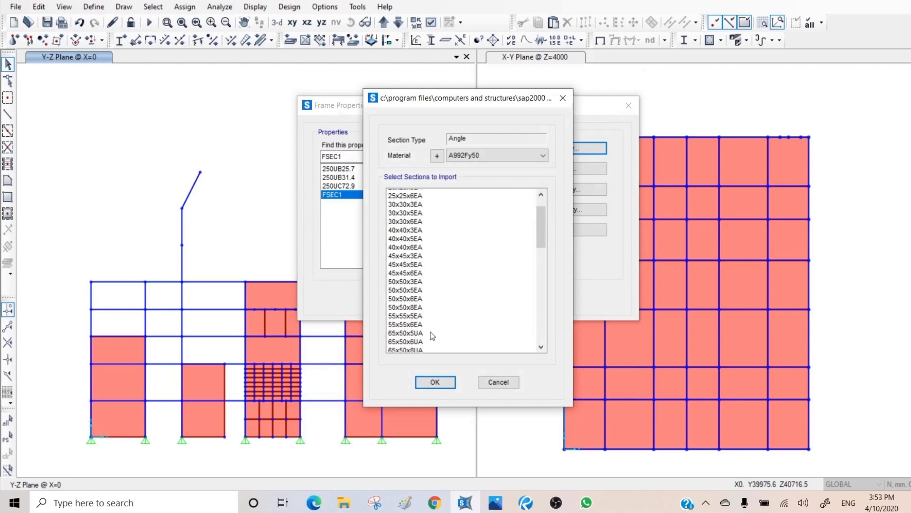
pyautogui.scroll(-2, 435, 340)
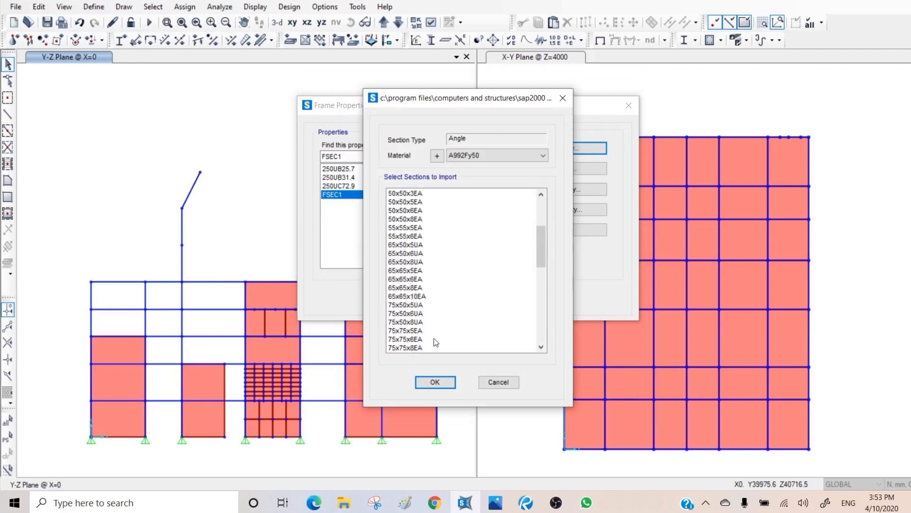
pyautogui.scroll(-2, 446, 338)
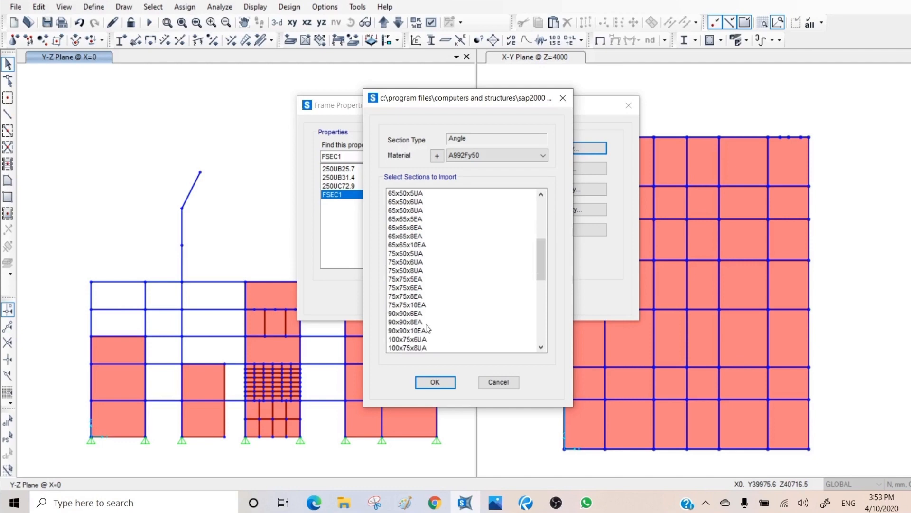
pyautogui.click(414, 331)
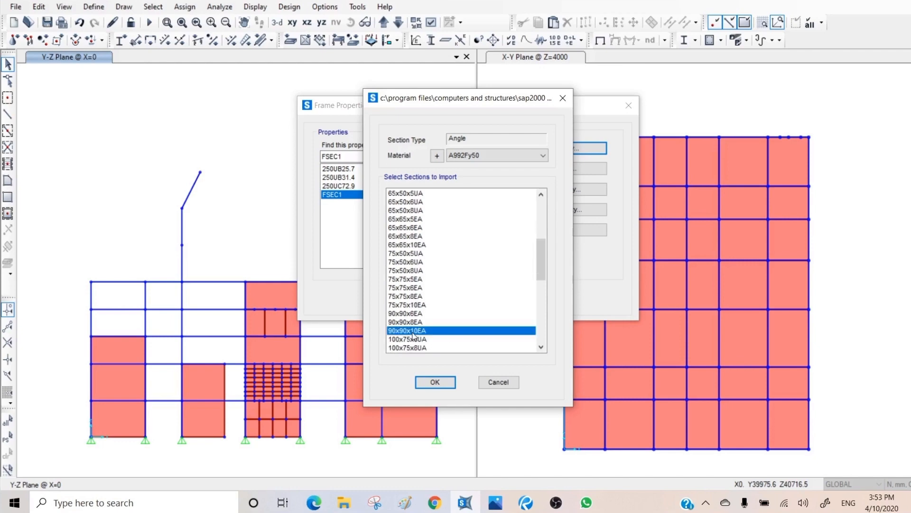
pyautogui.click(434, 382)
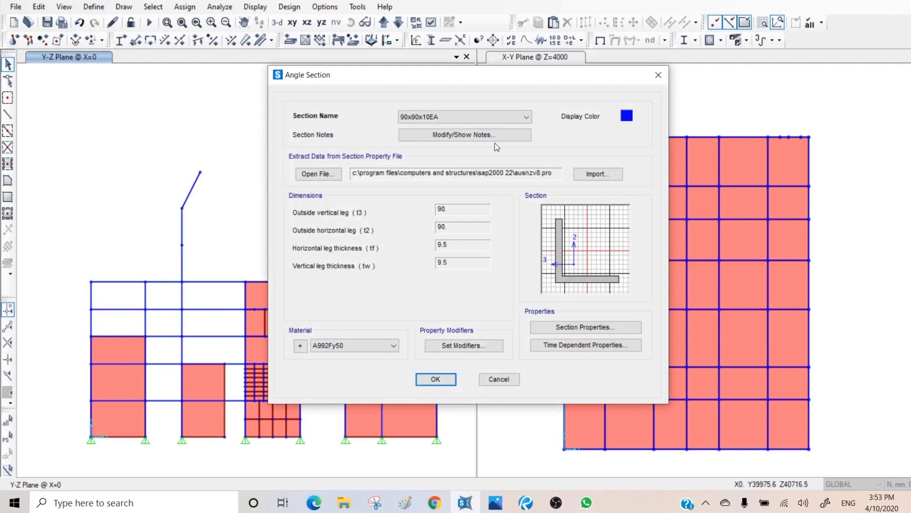
pyautogui.click(393, 346)
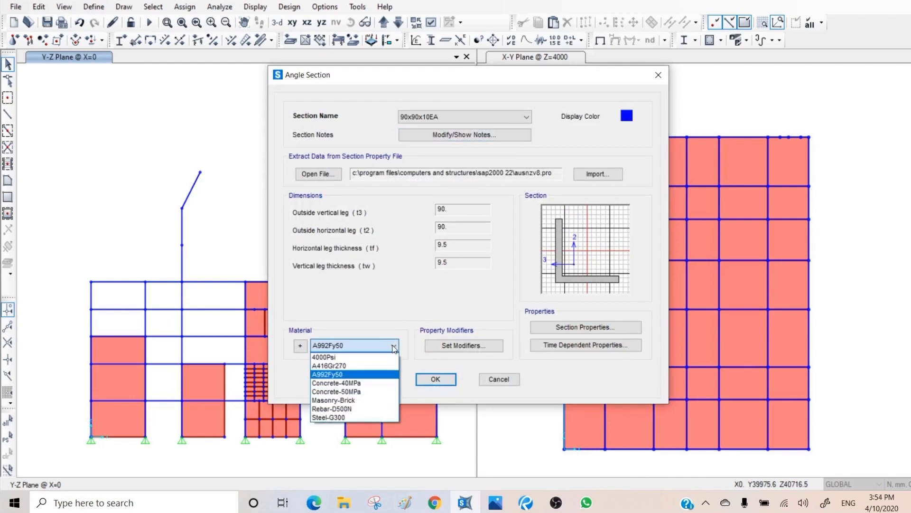
pyautogui.click(344, 418)
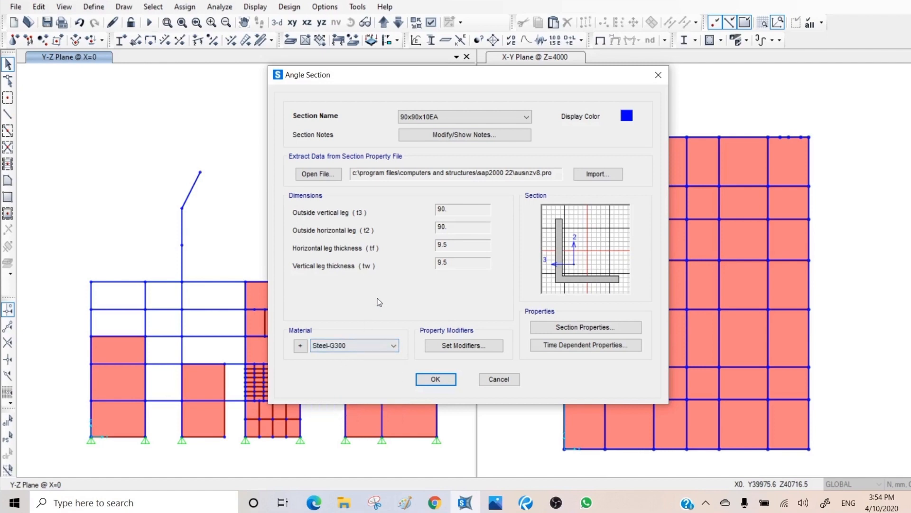
# Change the display color of the 90x90x10EA angle section to red and accept the section
pyautogui.click(627, 116)
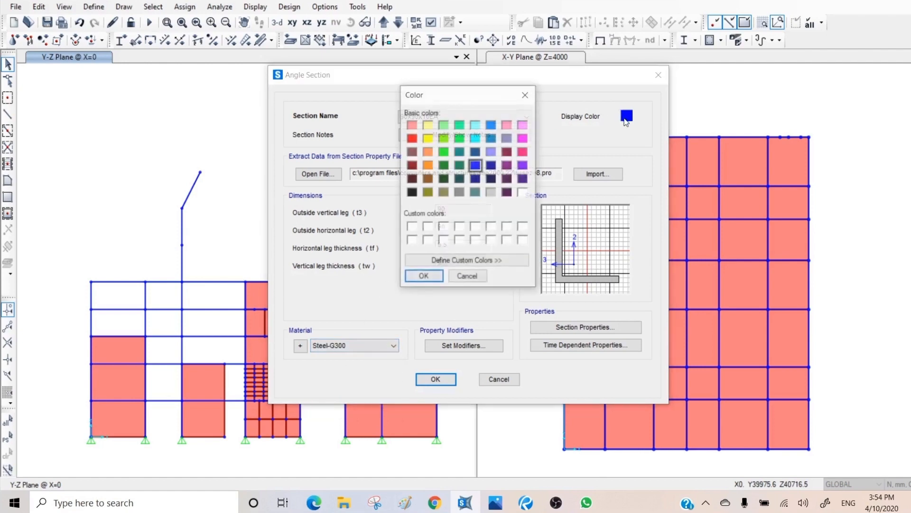
pyautogui.click(412, 139)
pyautogui.click(425, 277)
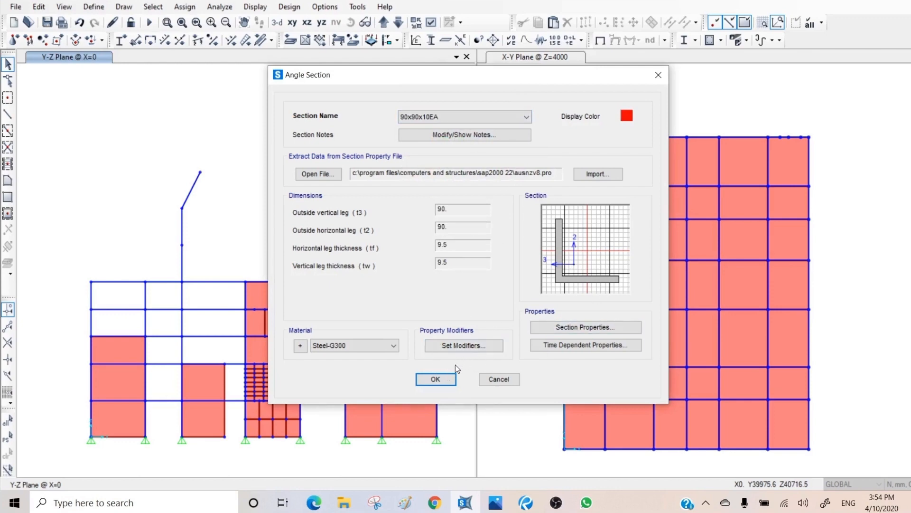
pyautogui.click(435, 379)
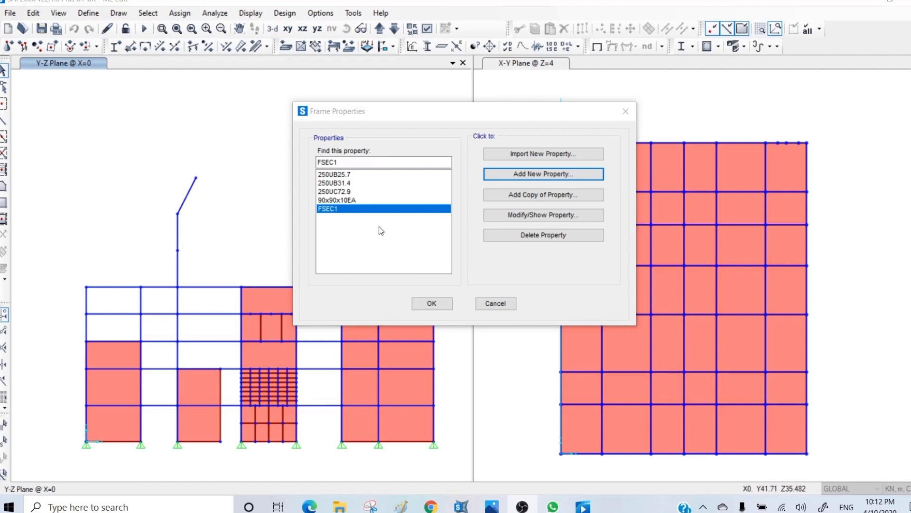
# Examine the property data a General frame section of type Other requires, without creating the section
pyautogui.click(535, 175)
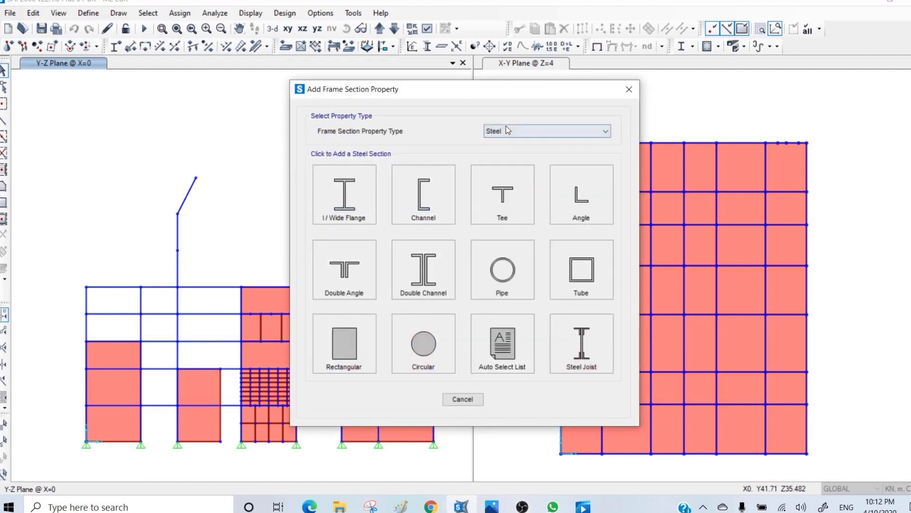
pyautogui.click(508, 130)
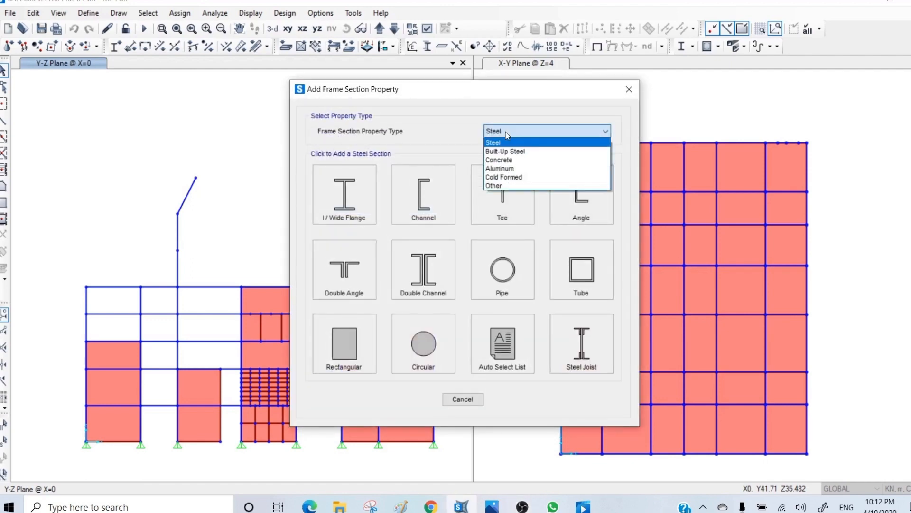
pyautogui.click(498, 186)
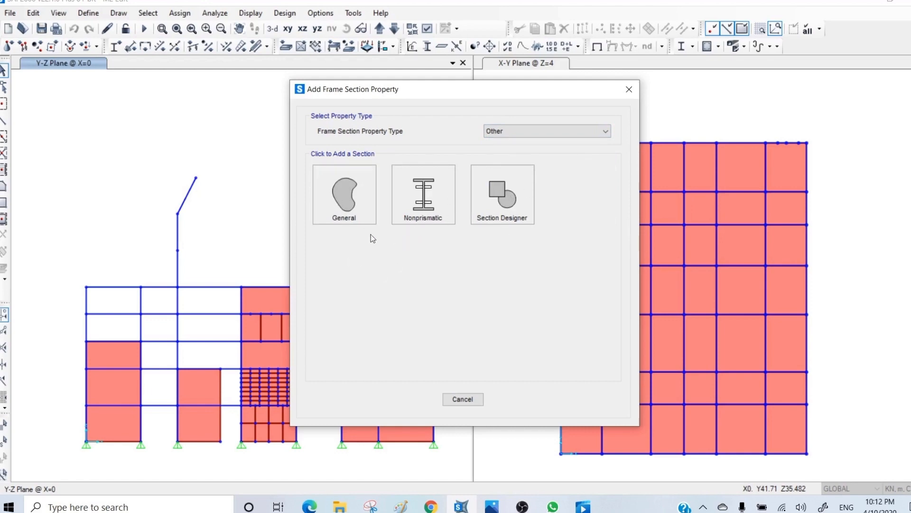
pyautogui.click(343, 191)
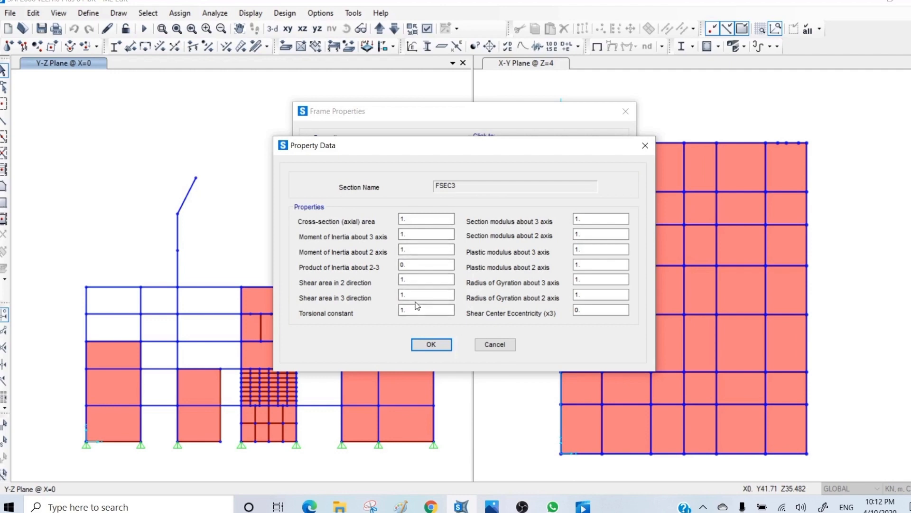
pyautogui.click(431, 346)
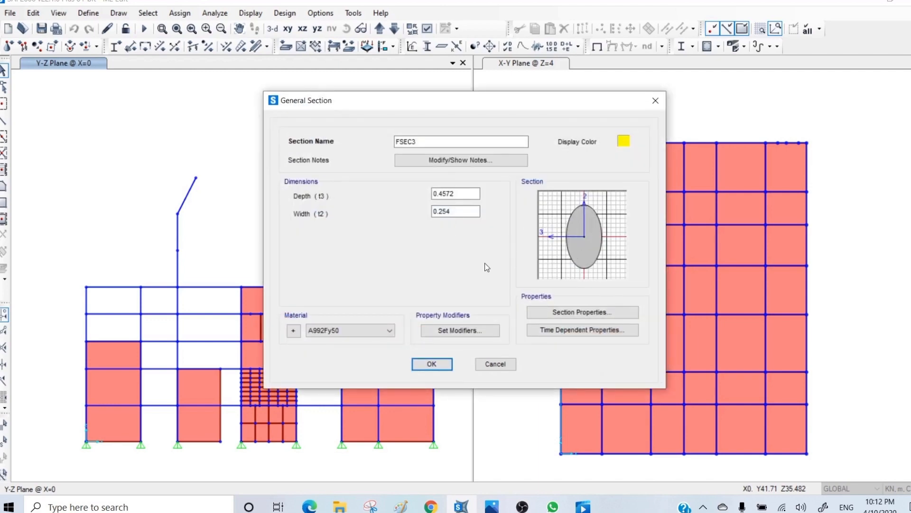
pyautogui.click(562, 314)
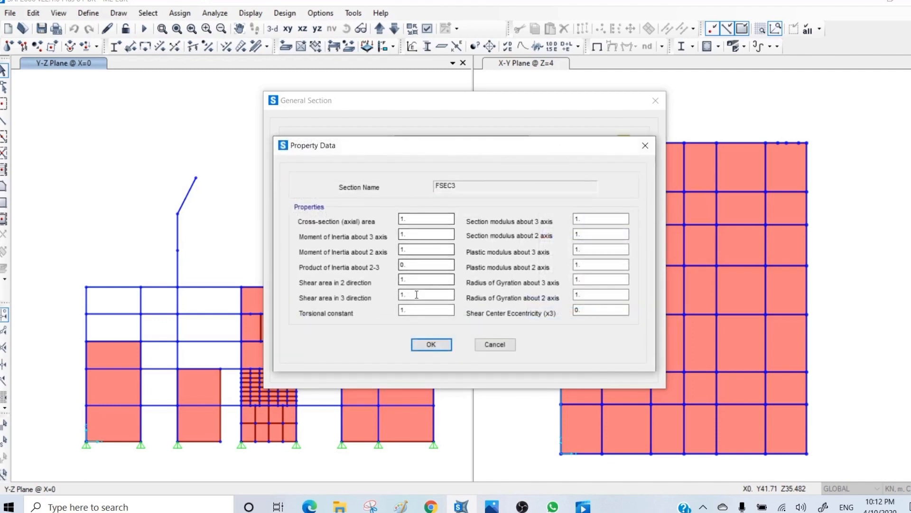
pyautogui.click(433, 346)
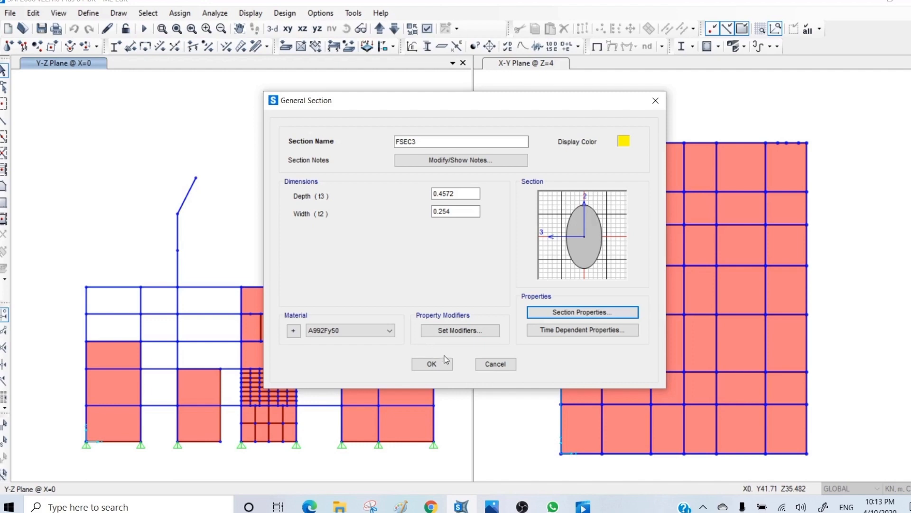
pyautogui.click(495, 363)
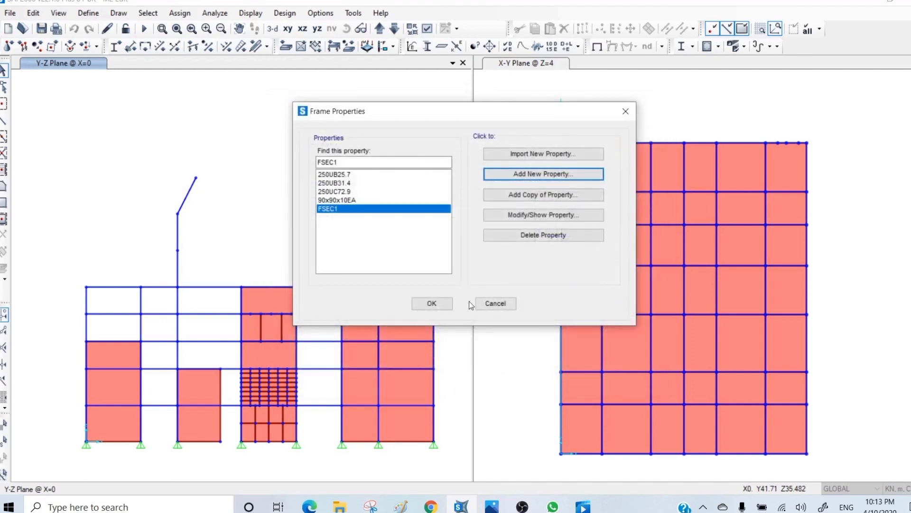
# Add a Section Designer frame section named DA 90x90x10 with Steel-G300 as base material and General Steel Section as design type
pyautogui.click(528, 175)
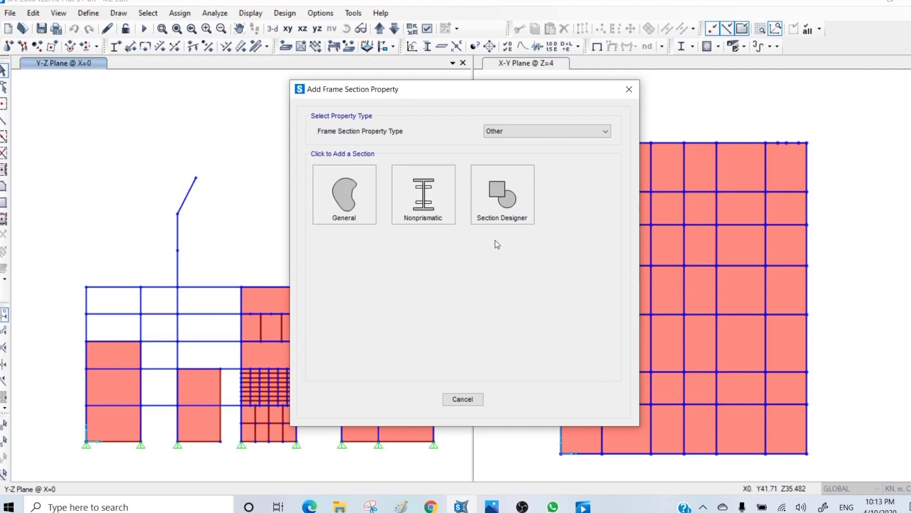
pyautogui.click(505, 191)
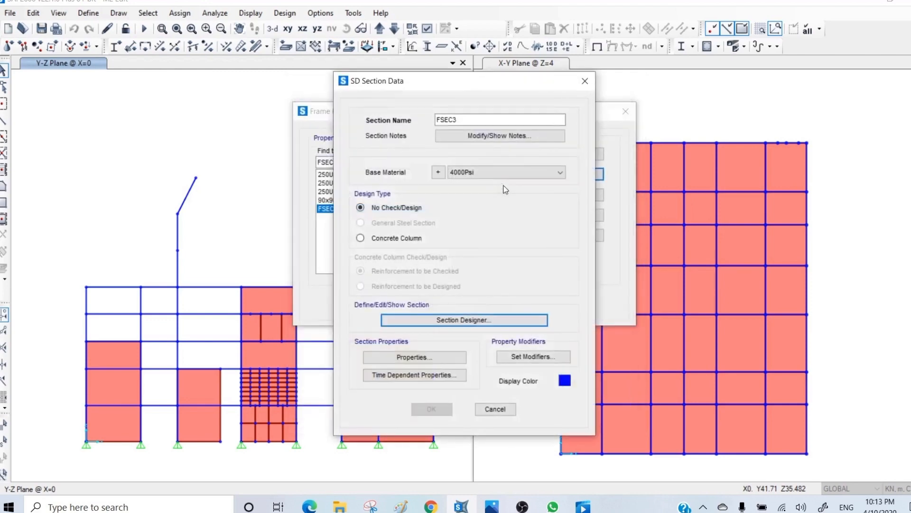
pyautogui.doubleClick(467, 119)
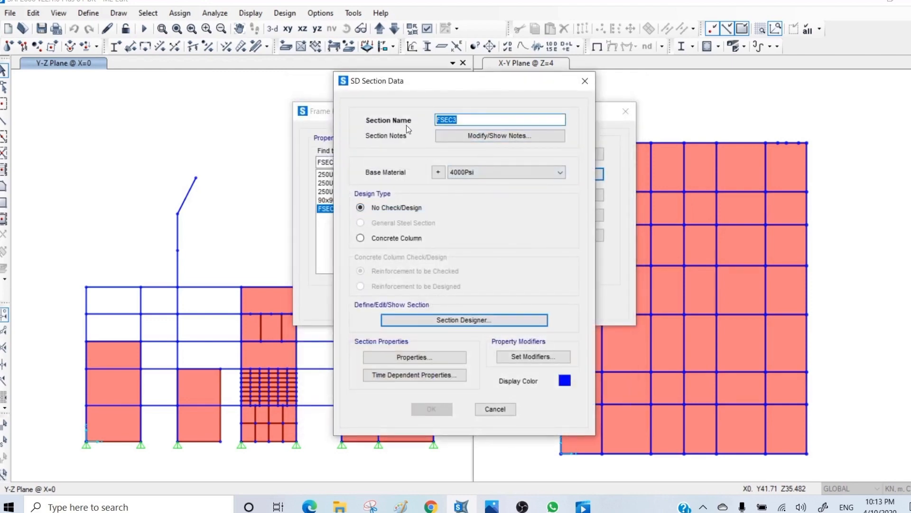
pyautogui.write('DA 90x90x10')
pyautogui.click(482, 168)
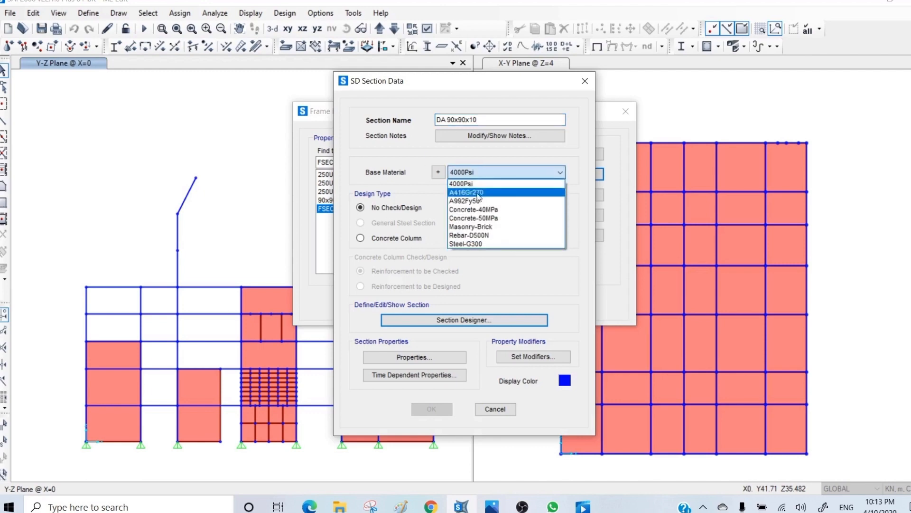
pyautogui.click(474, 244)
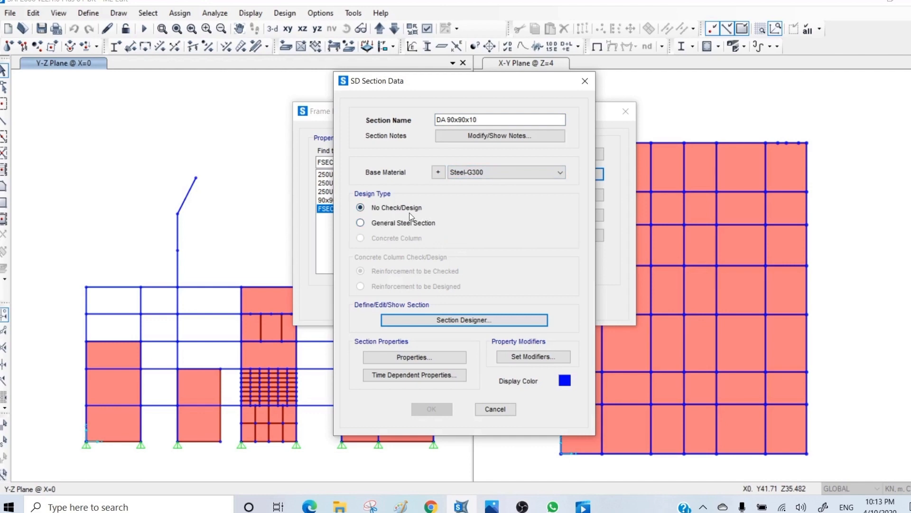
pyautogui.click(385, 226)
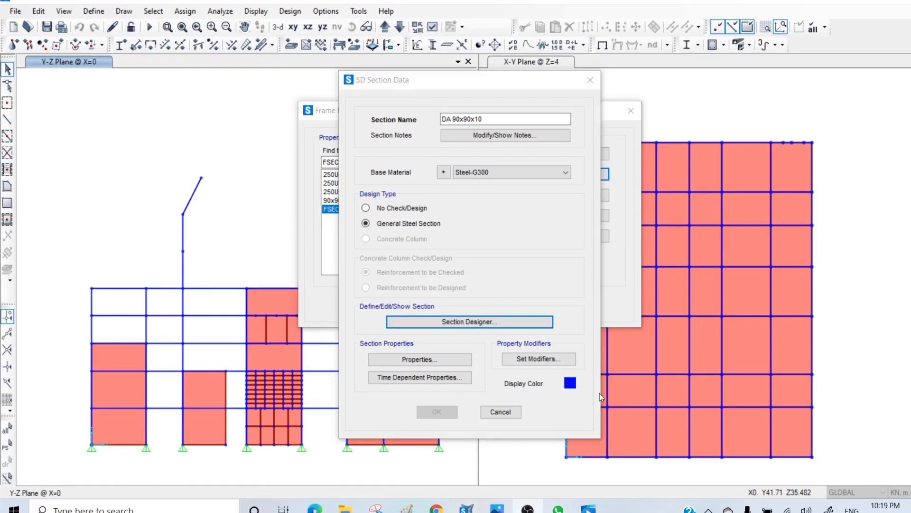
# Set the display color of the DA 90x90x10 section to red
pyautogui.click(571, 384)
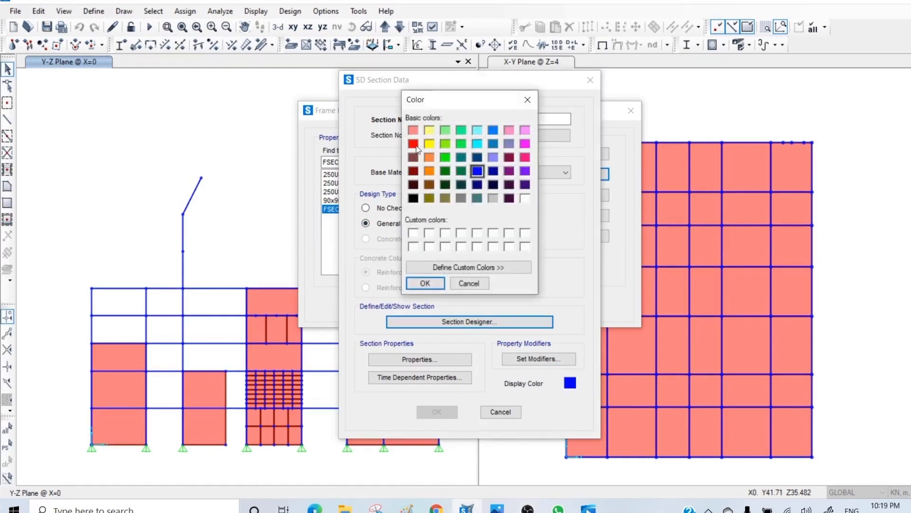
pyautogui.click(415, 145)
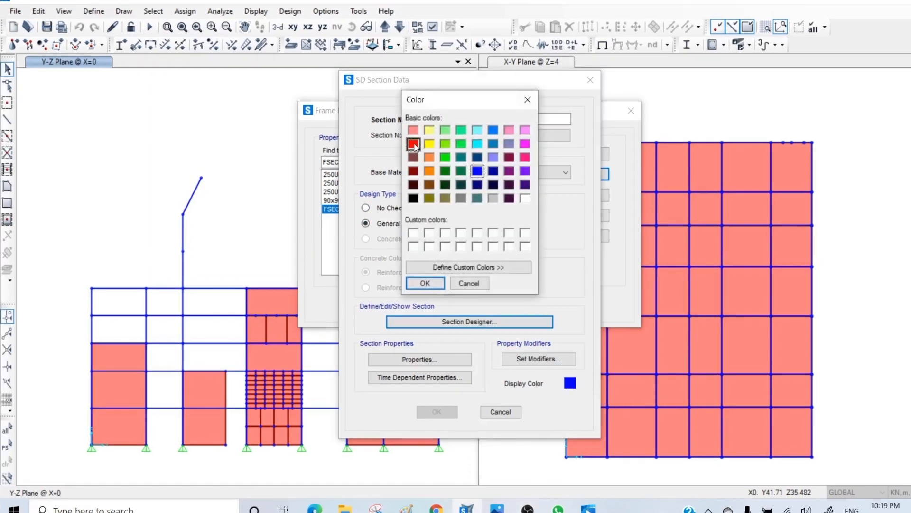
pyautogui.click(425, 283)
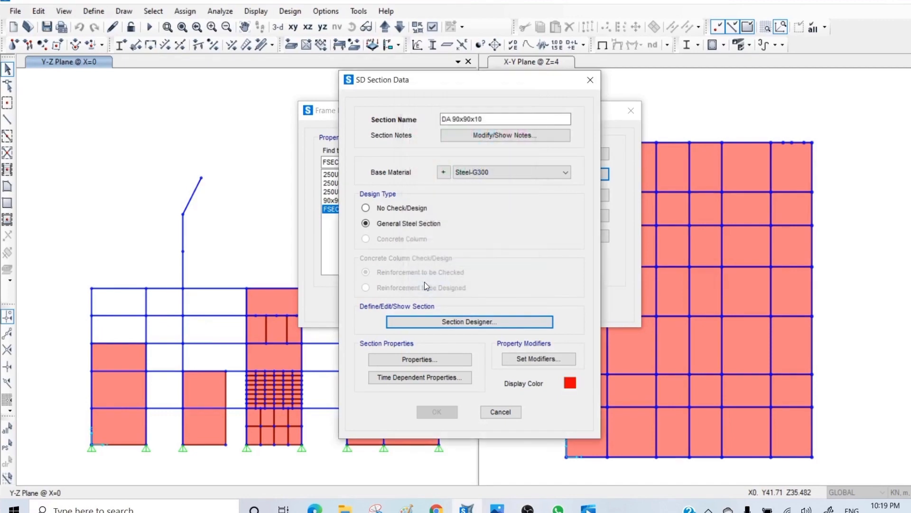
# Open the section's geometry in a maximized Section Designer and place a steel angle shape at the origin
pyautogui.click(466, 320)
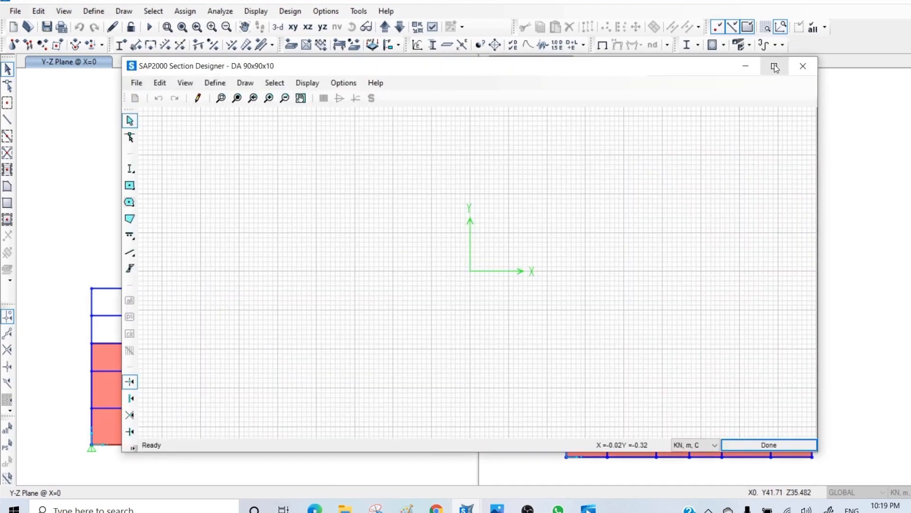
pyautogui.click(774, 66)
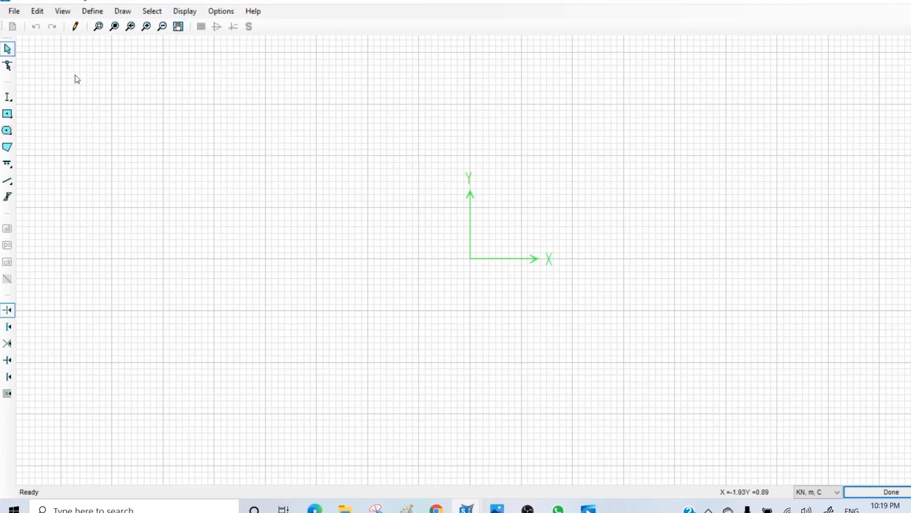
pyautogui.click(7, 180)
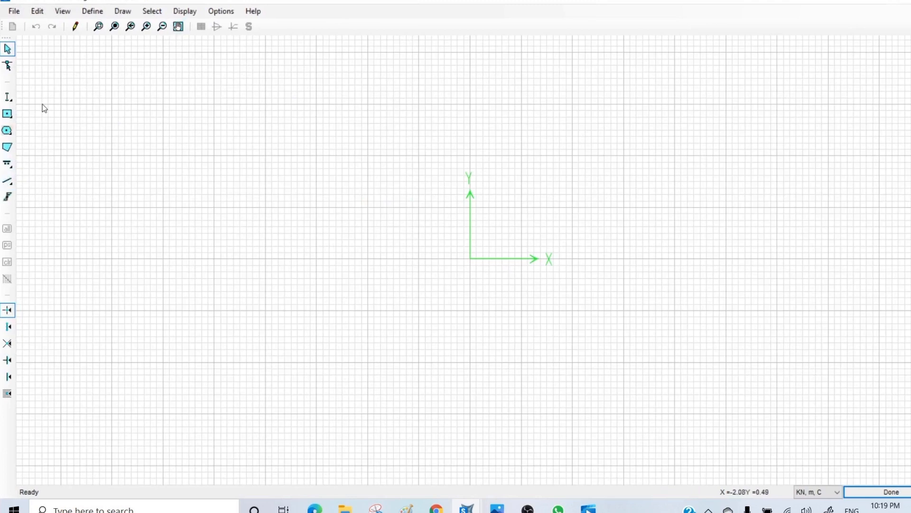
pyautogui.click(11, 99)
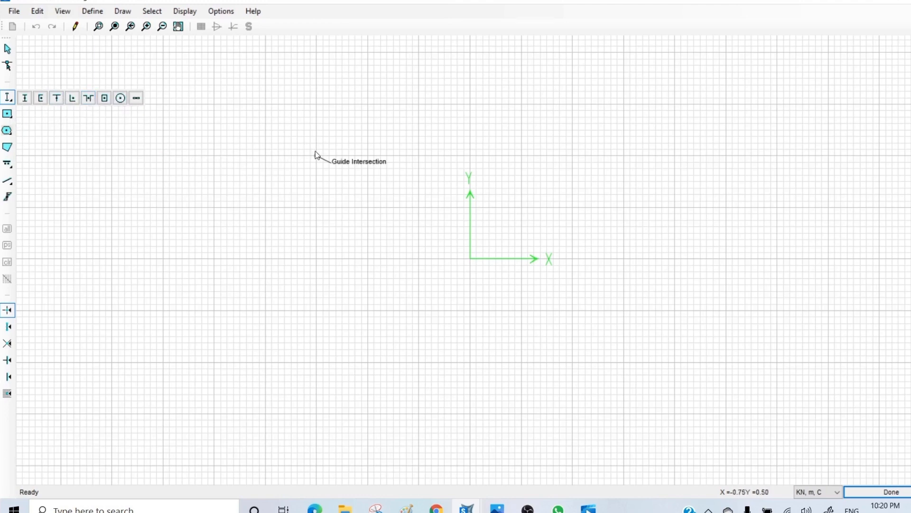
pyautogui.click(72, 99)
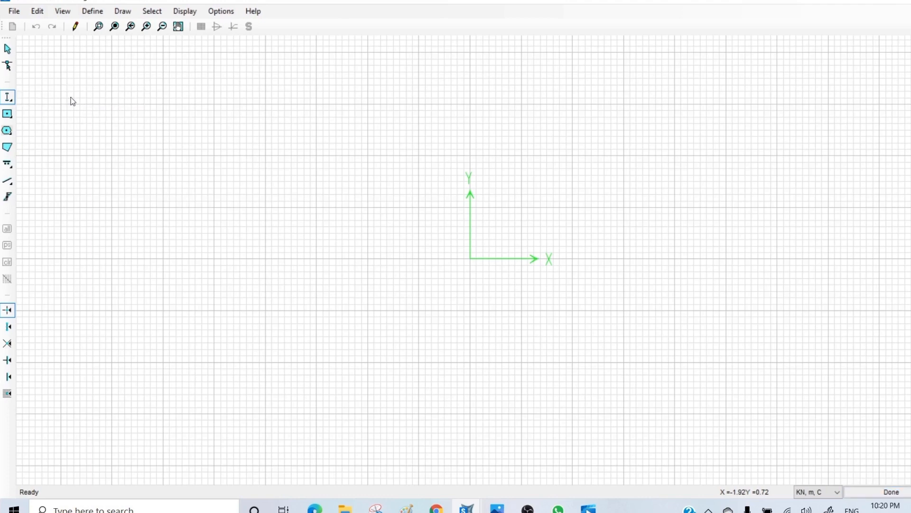
pyautogui.click(473, 260)
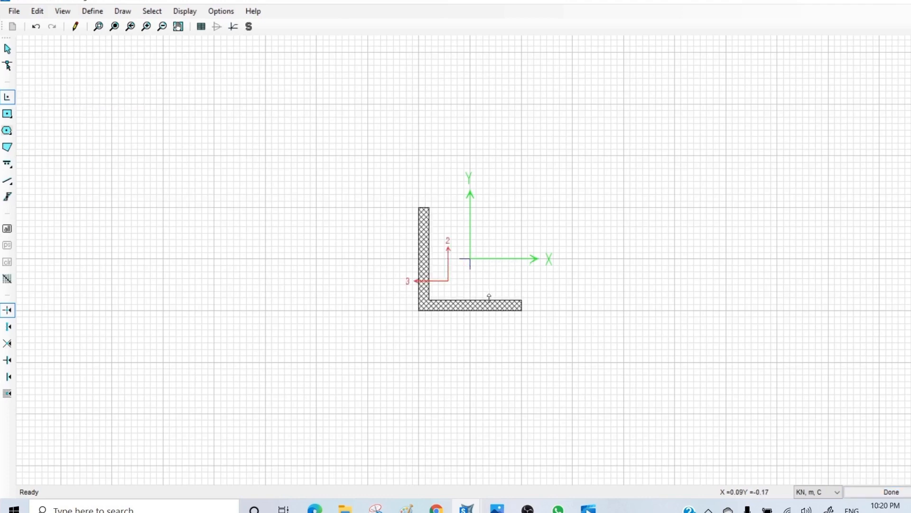
pyautogui.press('Escape')
# Assign the imported 90x90x10EA section to the placed angle shape
pyautogui.click(481, 311)
pyautogui.rightClick(481, 311)
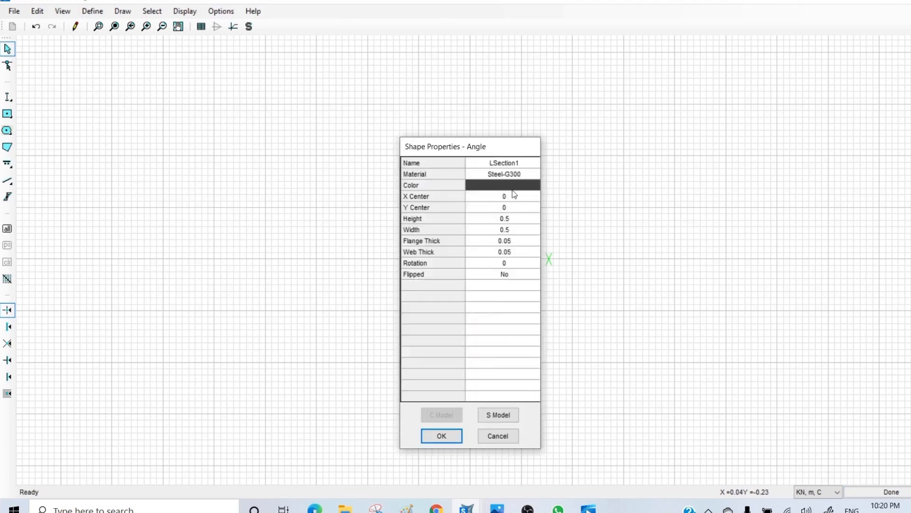
pyautogui.click(521, 166)
pyautogui.click(522, 165)
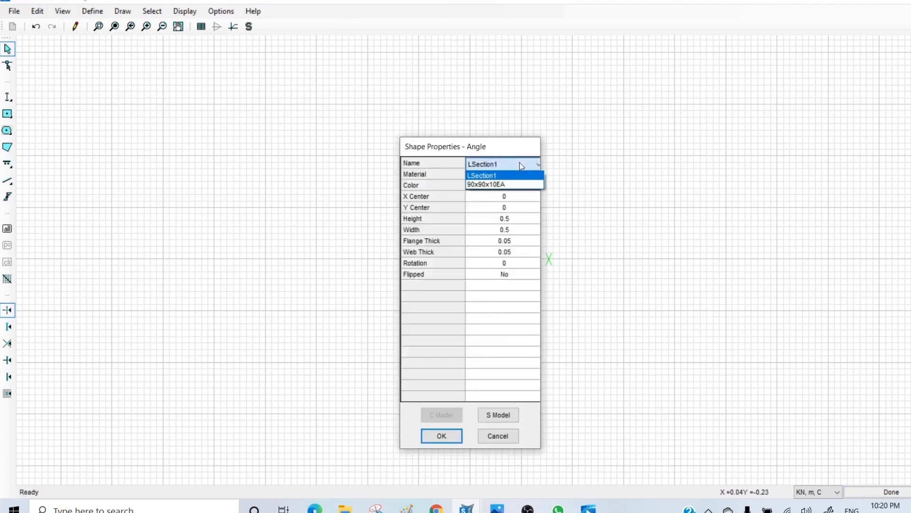
pyautogui.click(500, 184)
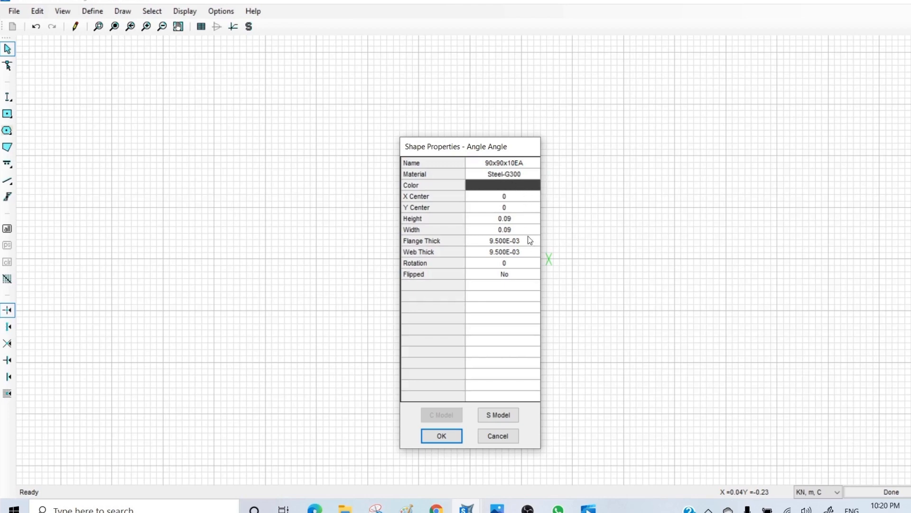
pyautogui.moveTo(496, 152); pyautogui.dragTo(675, 148)
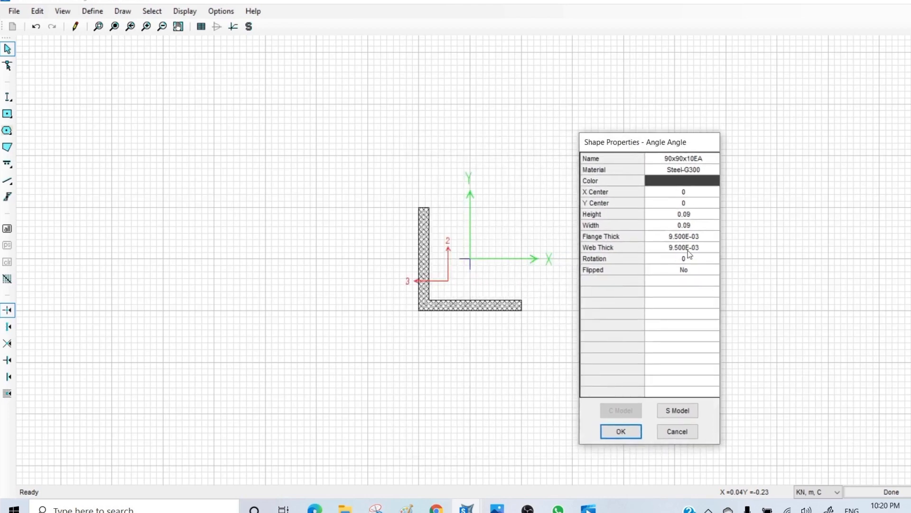
pyautogui.click(622, 432)
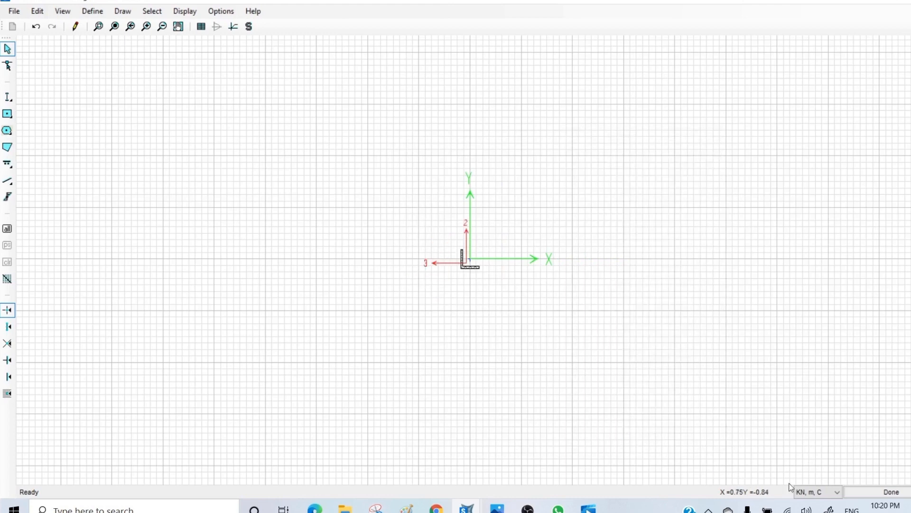
# Set the Section Designer units to N, mm, C
pyautogui.click(814, 493)
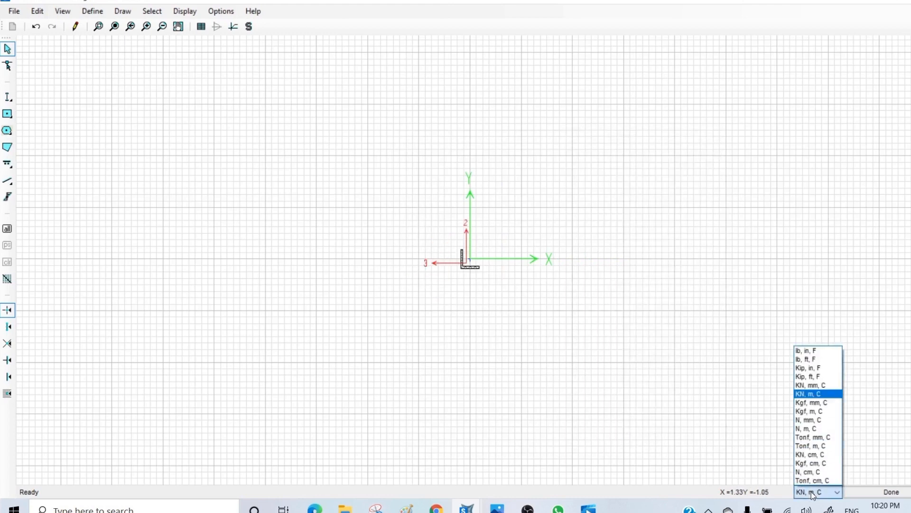
pyautogui.click(813, 420)
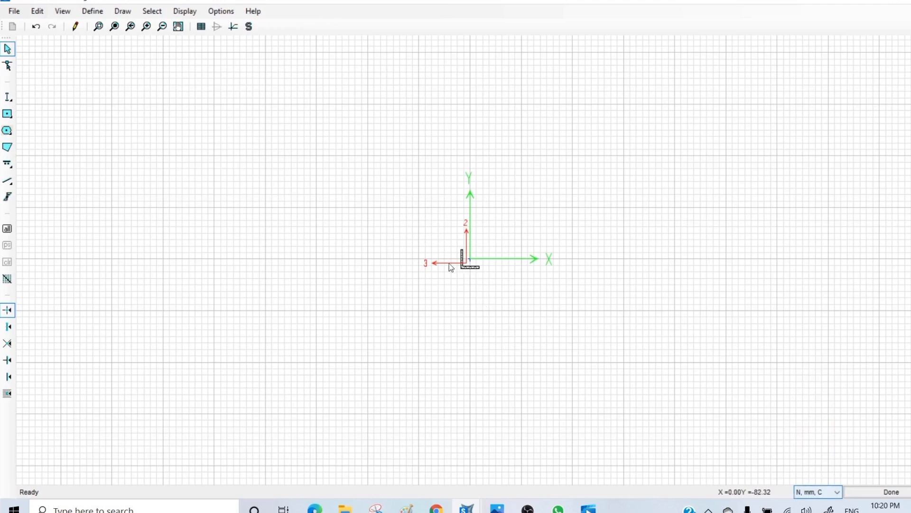
pyautogui.click(98, 26)
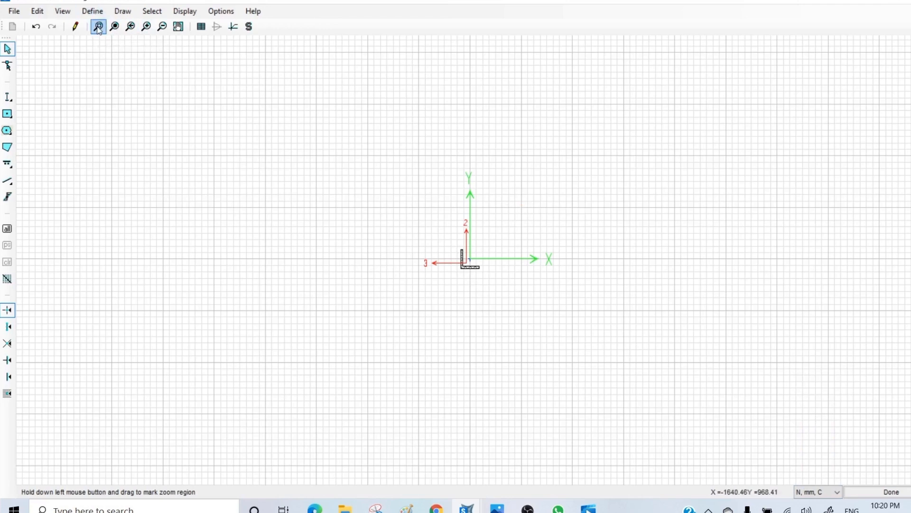
pyautogui.moveTo(515, 233); pyautogui.dragTo(398, 300)
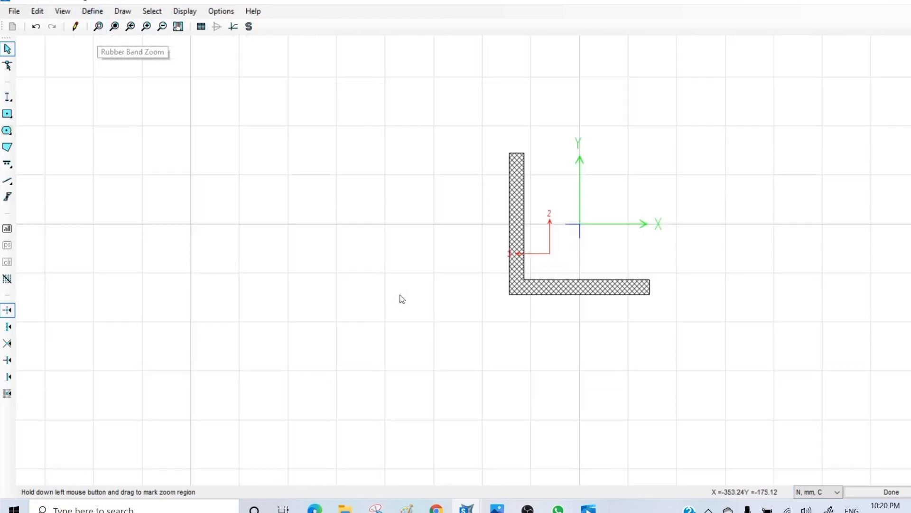
# Set the X Center of the 90x90x10EA angle shape to 50 mm
pyautogui.doubleClick(548, 287)
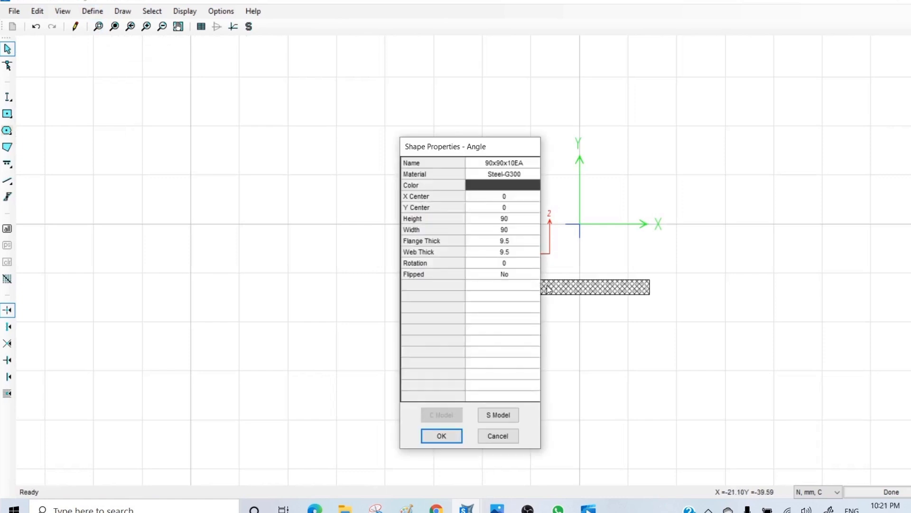
pyautogui.moveTo(485, 147); pyautogui.dragTo(390, 143)
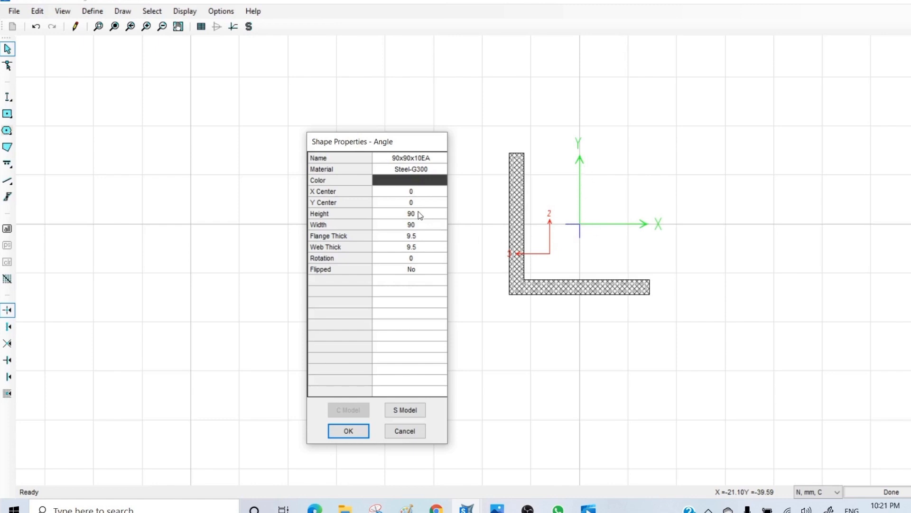
pyautogui.click(419, 193)
pyautogui.write('50')
pyautogui.click(347, 430)
pyautogui.click(348, 431)
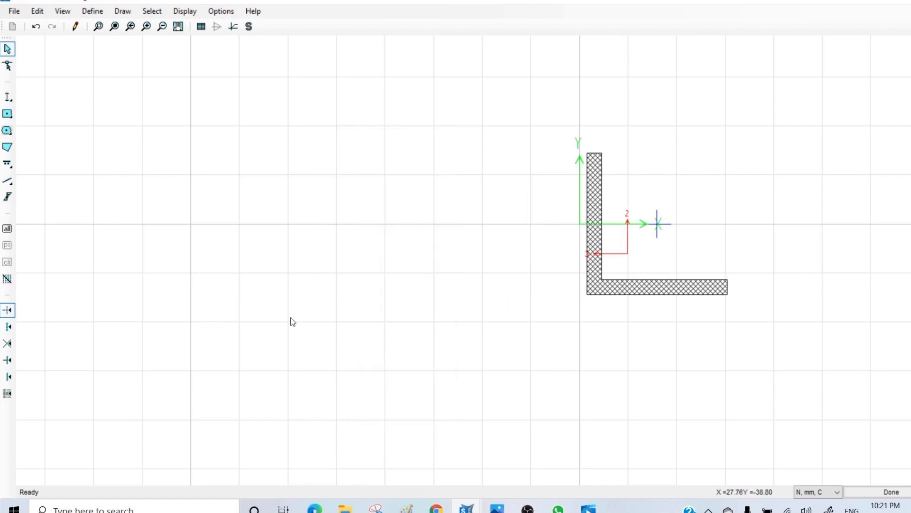
# Replicate the angle shape by mirroring it about the Y axis to form a back-to-back double angle
pyautogui.click(8, 97)
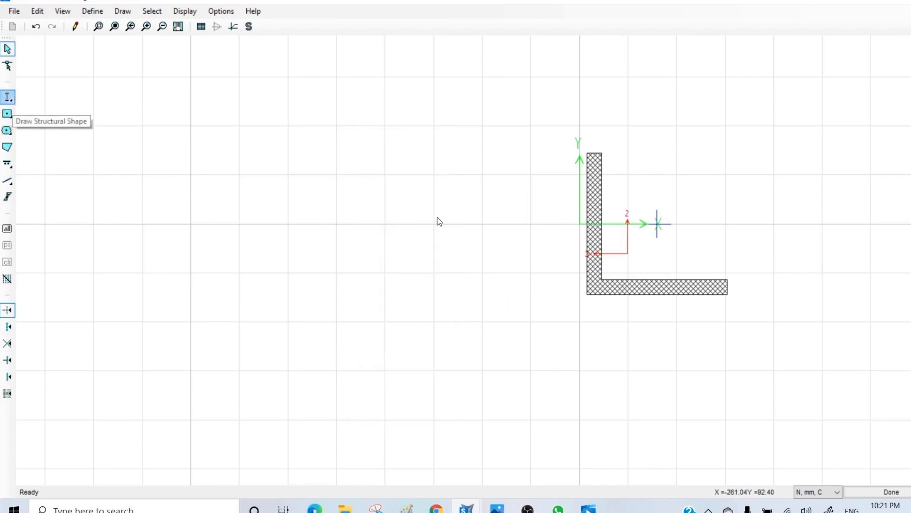
pyautogui.press('Escape')
pyautogui.click(594, 285)
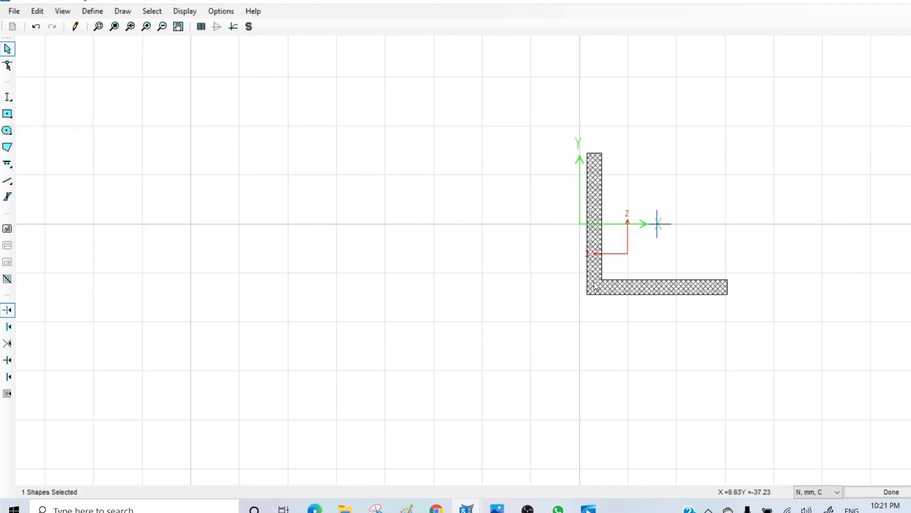
pyautogui.click(37, 11)
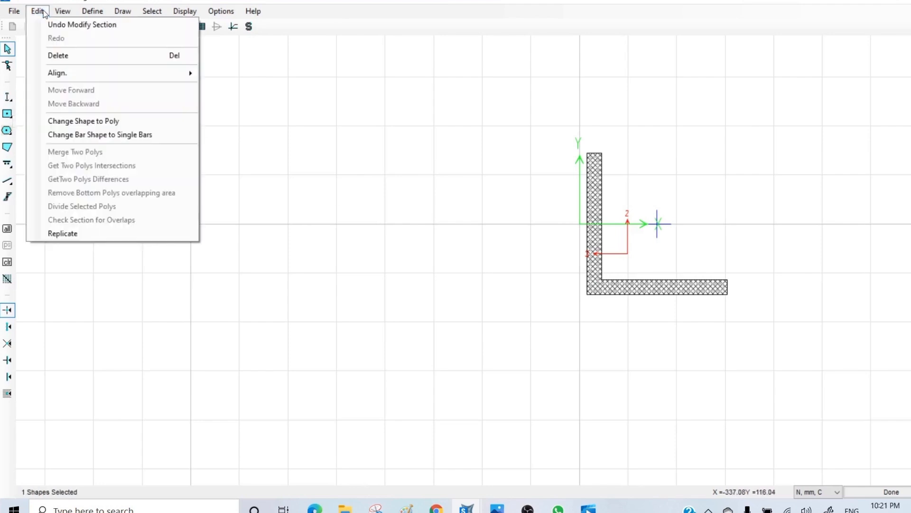
pyautogui.click(63, 233)
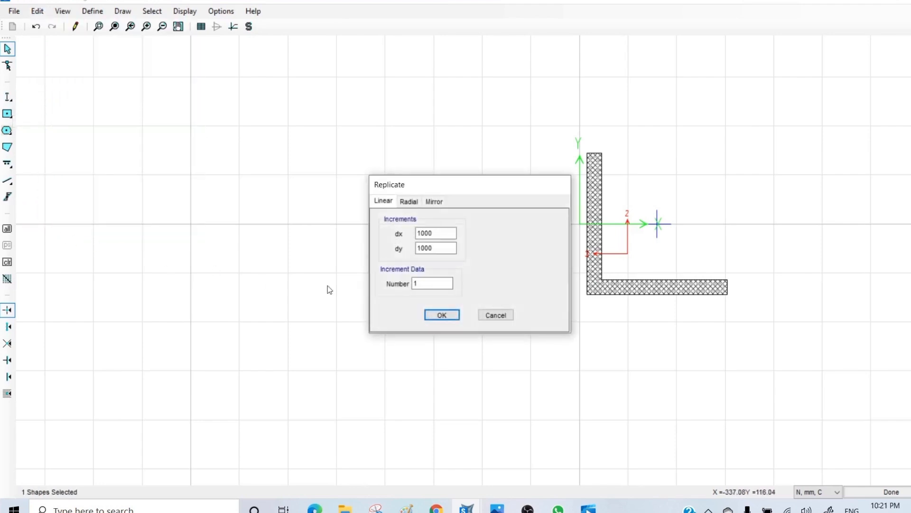
pyautogui.click(434, 201)
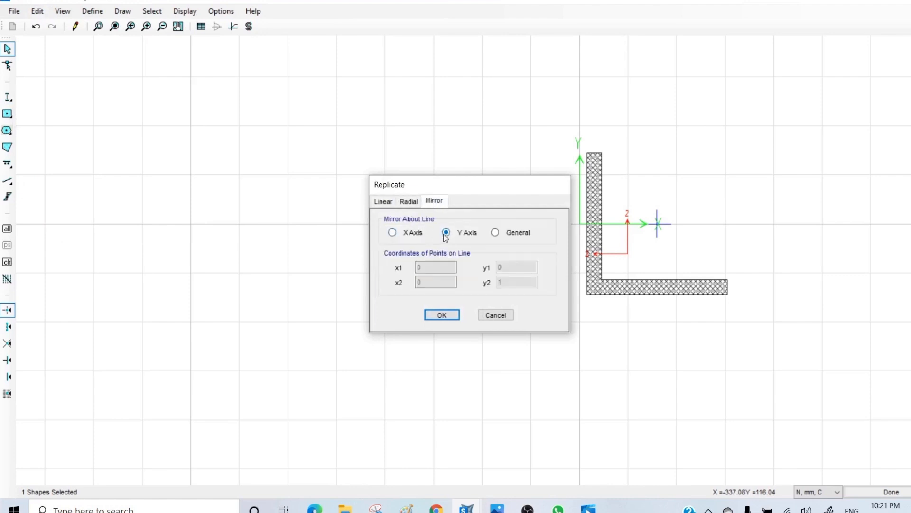
pyautogui.moveTo(468, 187); pyautogui.dragTo(232, 164)
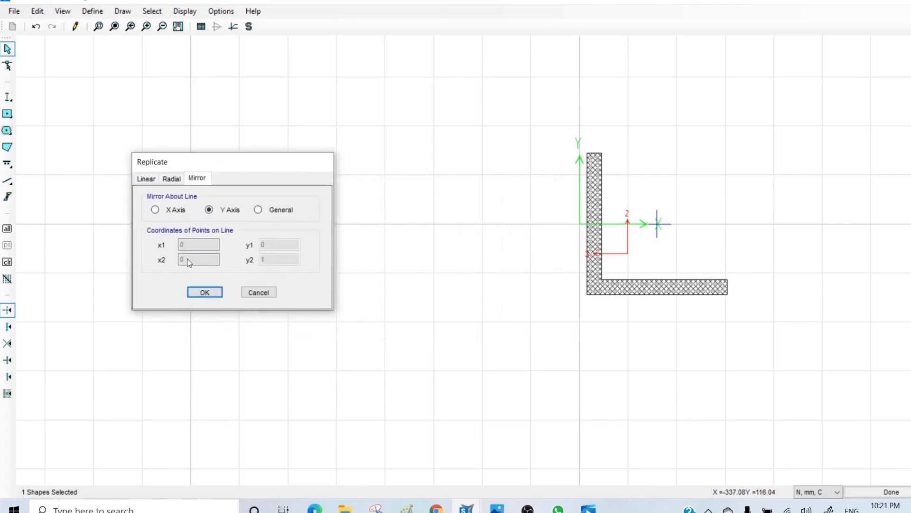
pyautogui.click(205, 293)
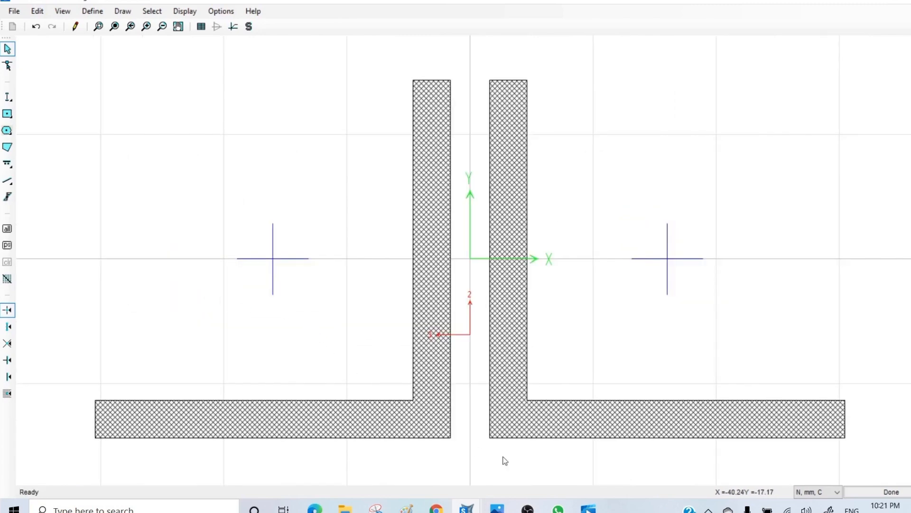
# Check the section properties of the double angle and finish the Section Designer drawing
pyautogui.click(202, 27)
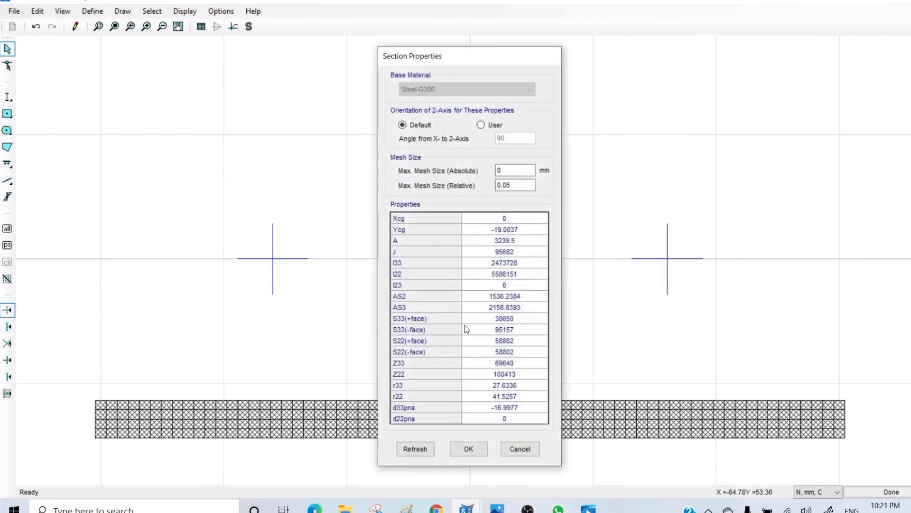
pyautogui.click(468, 449)
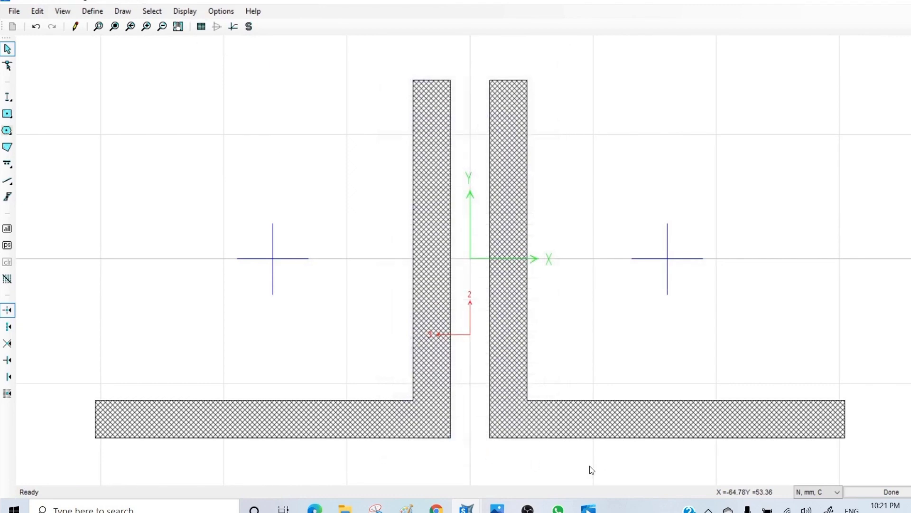
pyautogui.click(892, 492)
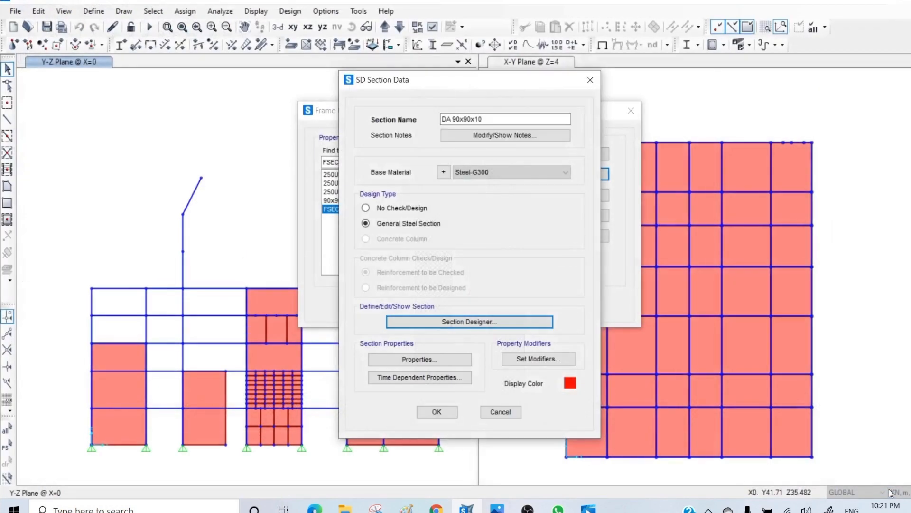
# Review the property modifiers and property data of DA 90x90x10, then accept the section definition
pyautogui.click(525, 359)
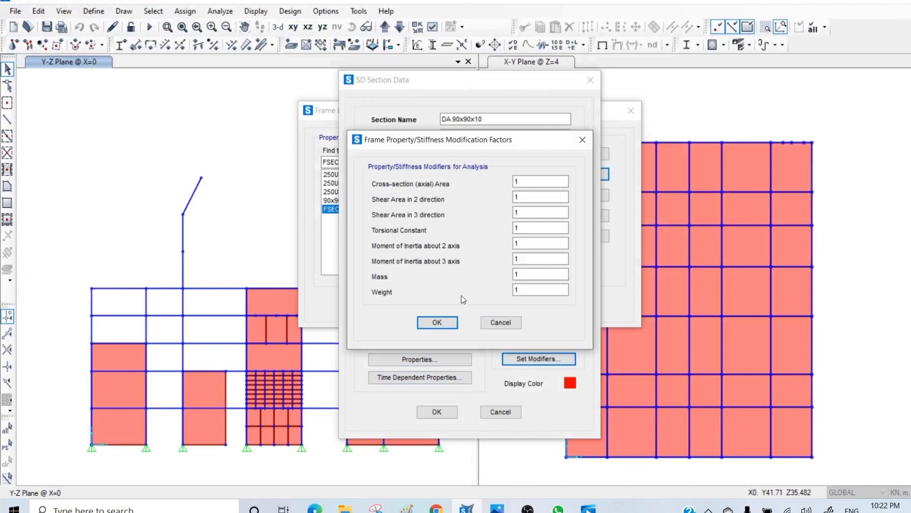
pyautogui.click(436, 322)
pyautogui.click(434, 361)
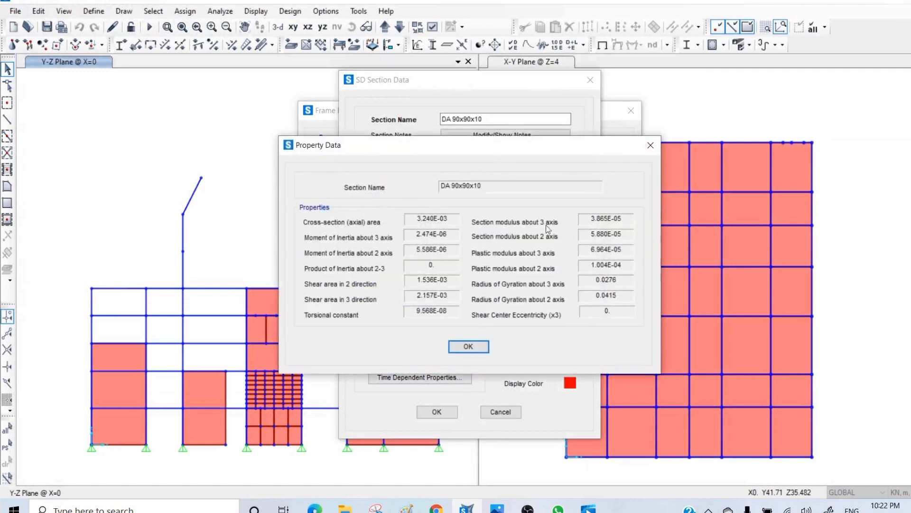
pyautogui.click(468, 346)
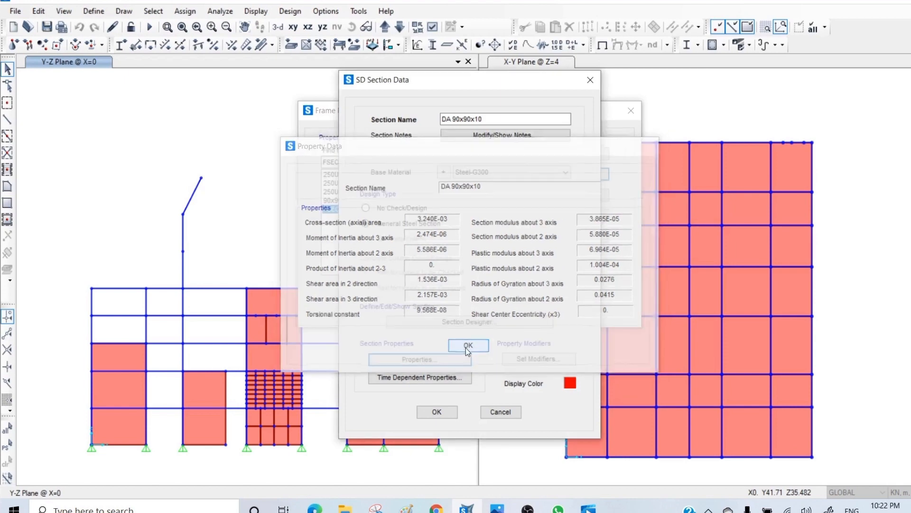
pyautogui.click(438, 412)
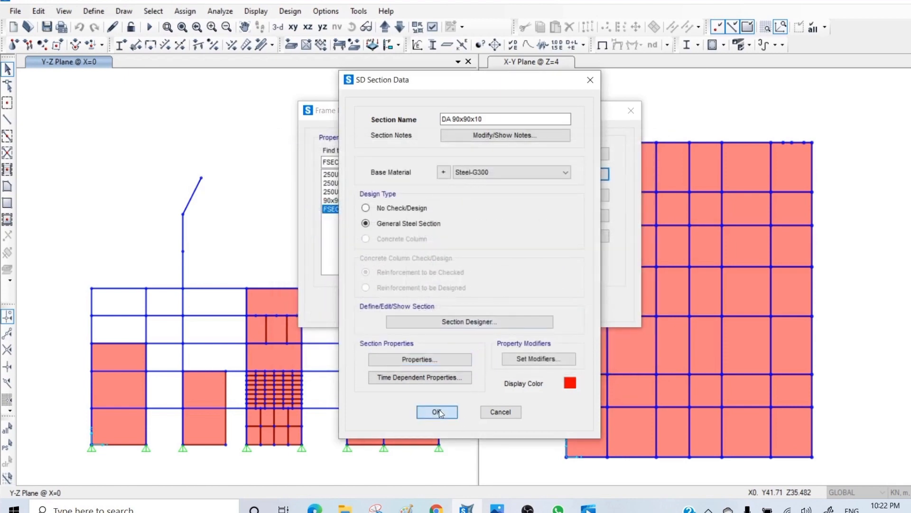